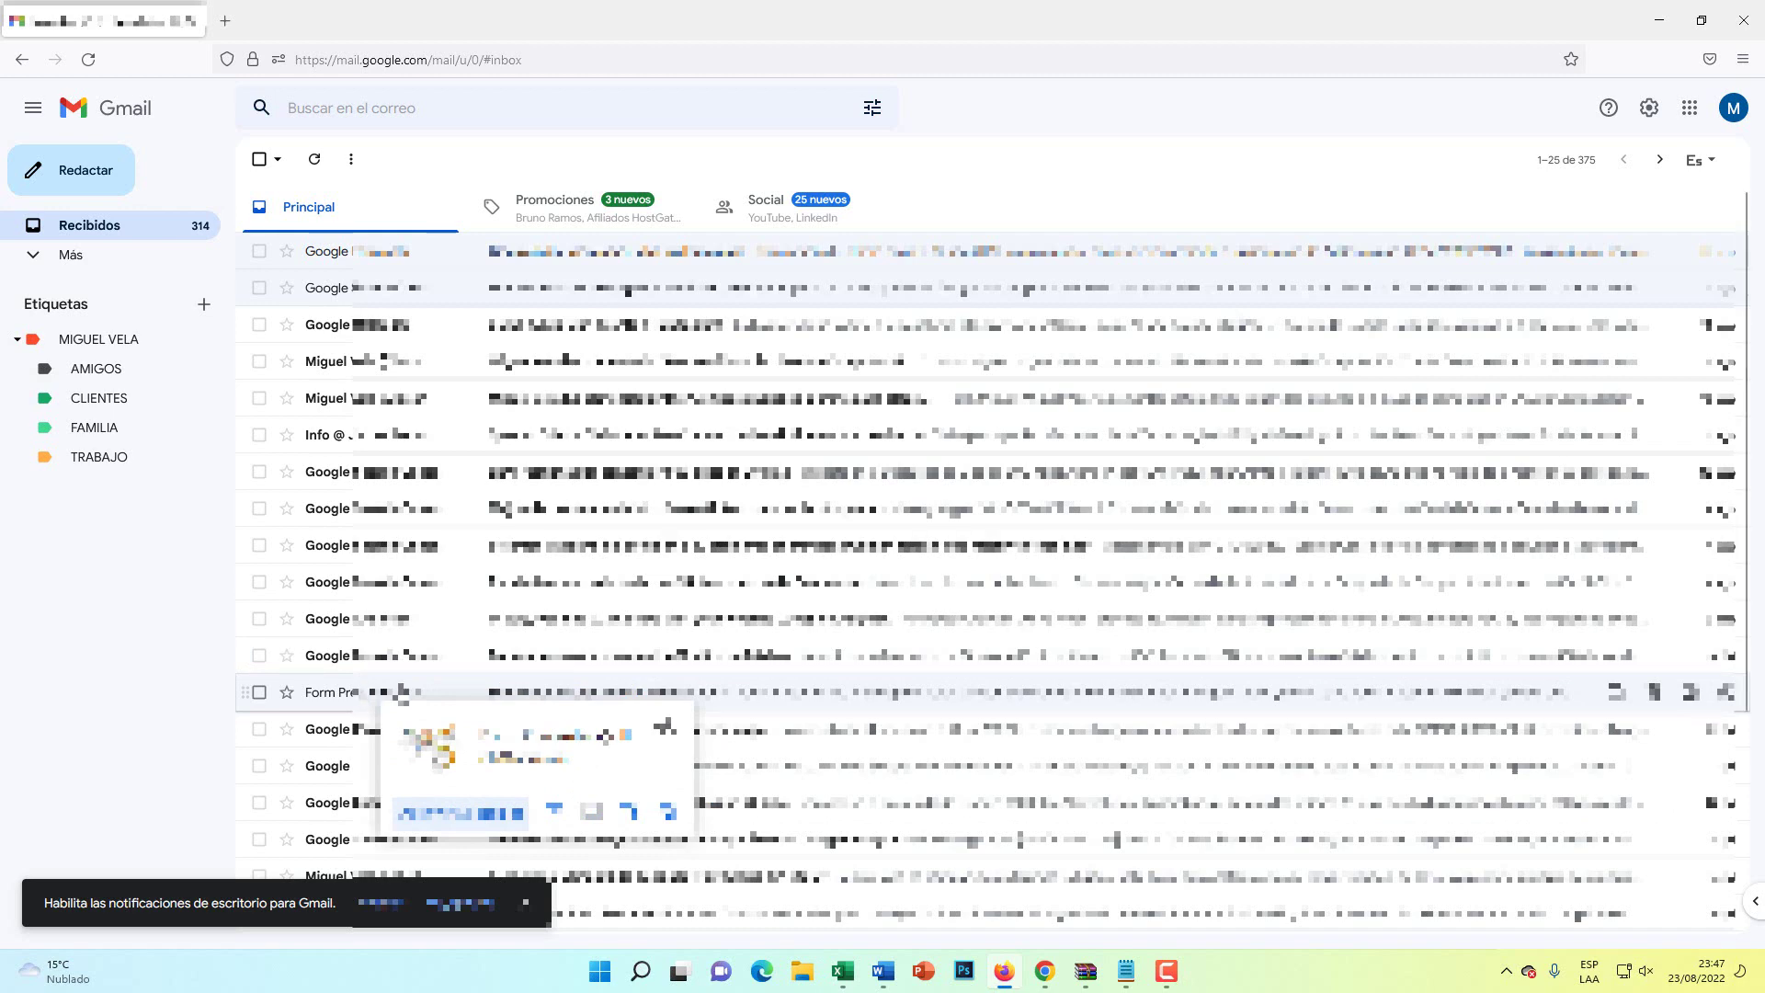
Open the 'Share your thoughts on Form Presenter!!!' email and look over the sender's details.
{"action": "left_click", "coordinate": [404, 691]}
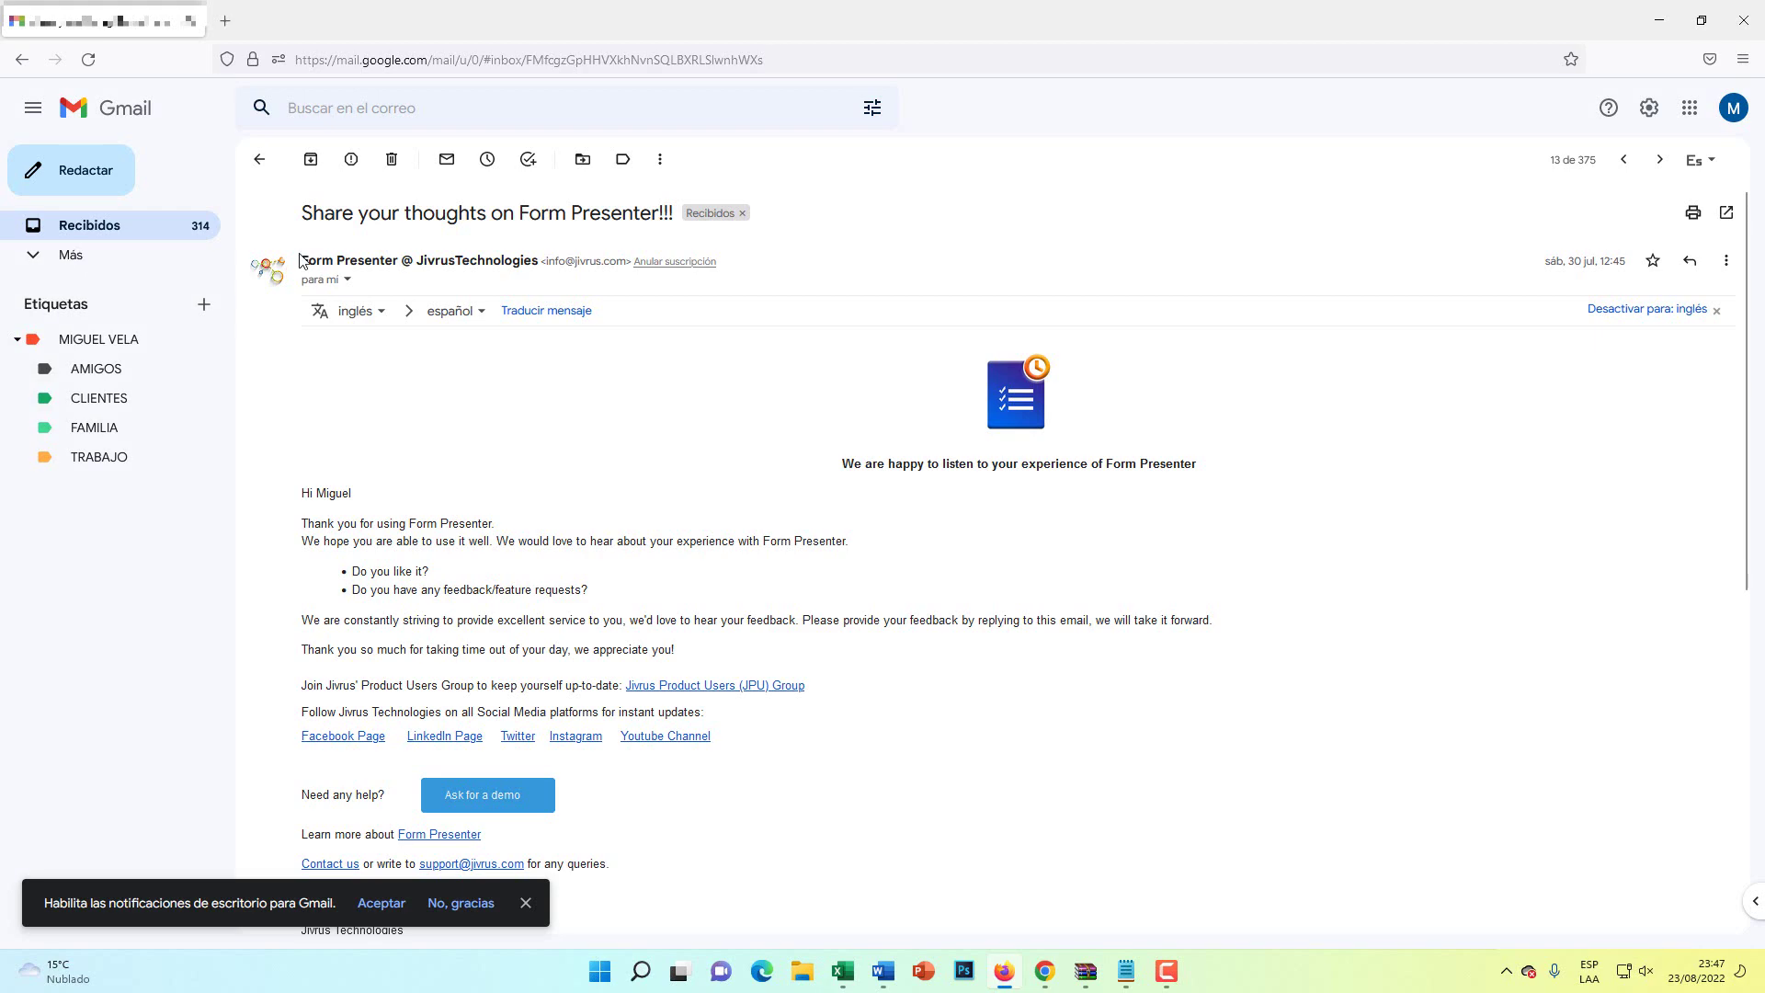
{"action": "left_click_drag", "start_coordinate": [306, 261], "coordinate": [669, 252]}
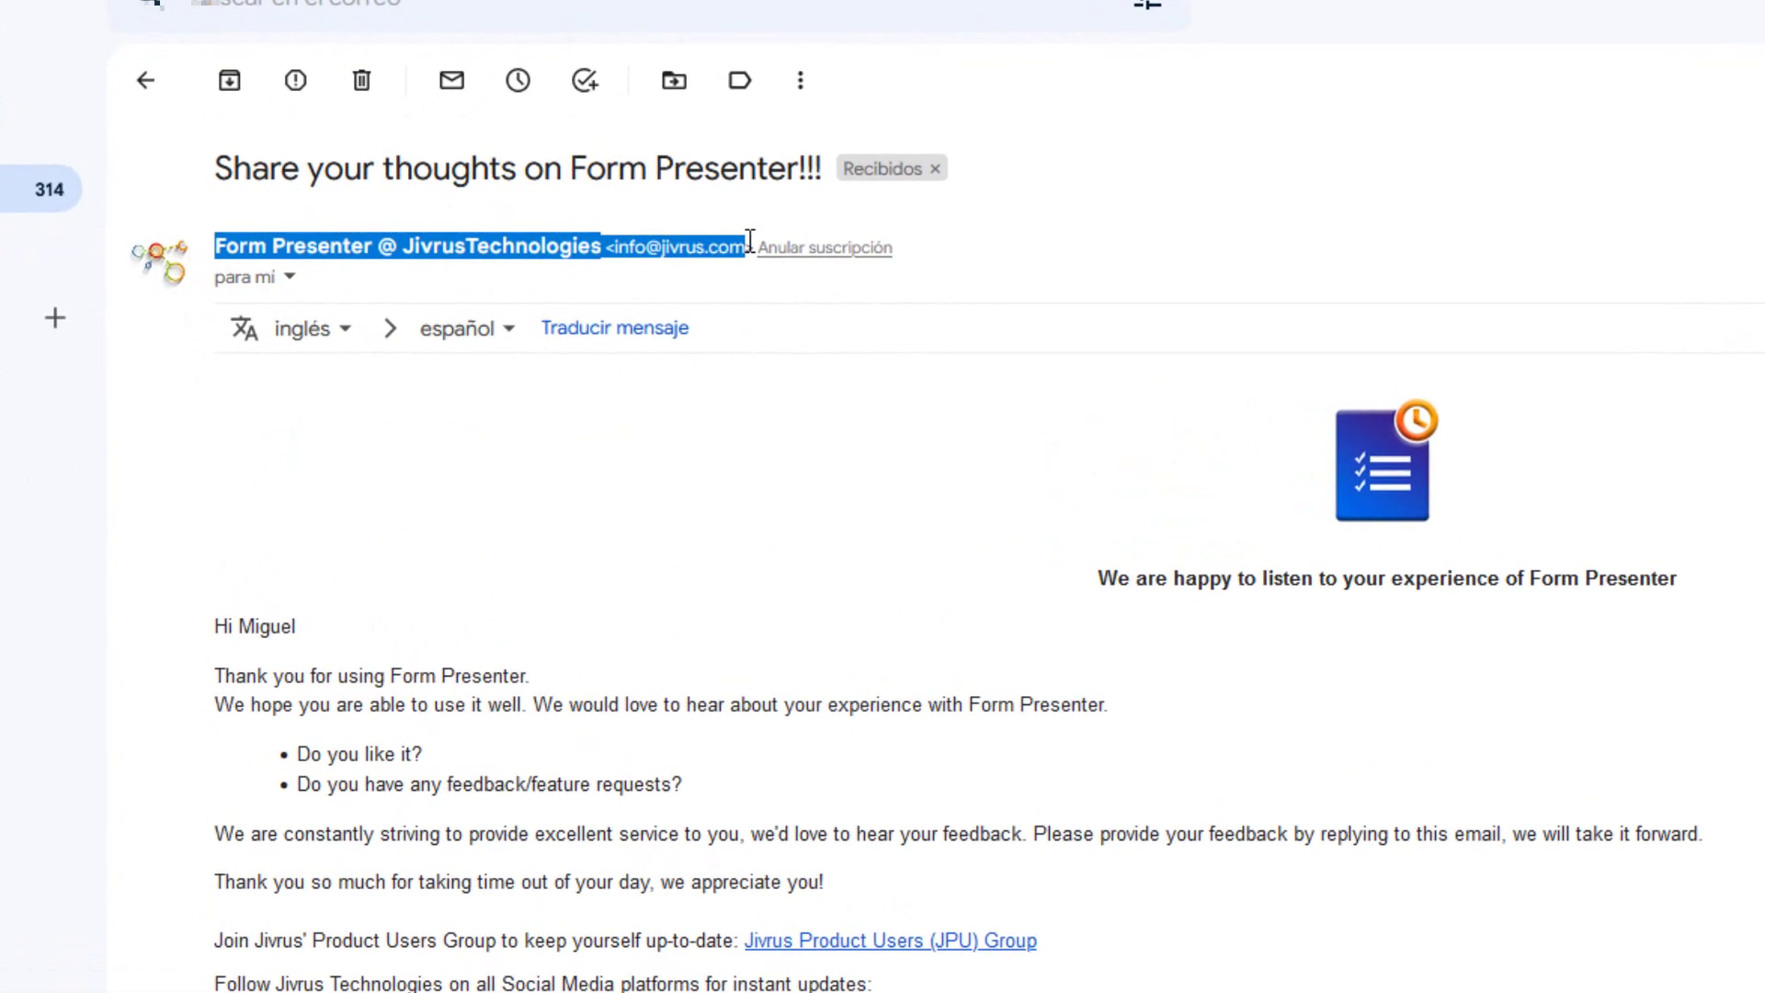
{"action": "left_click", "coordinate": [772, 290]}
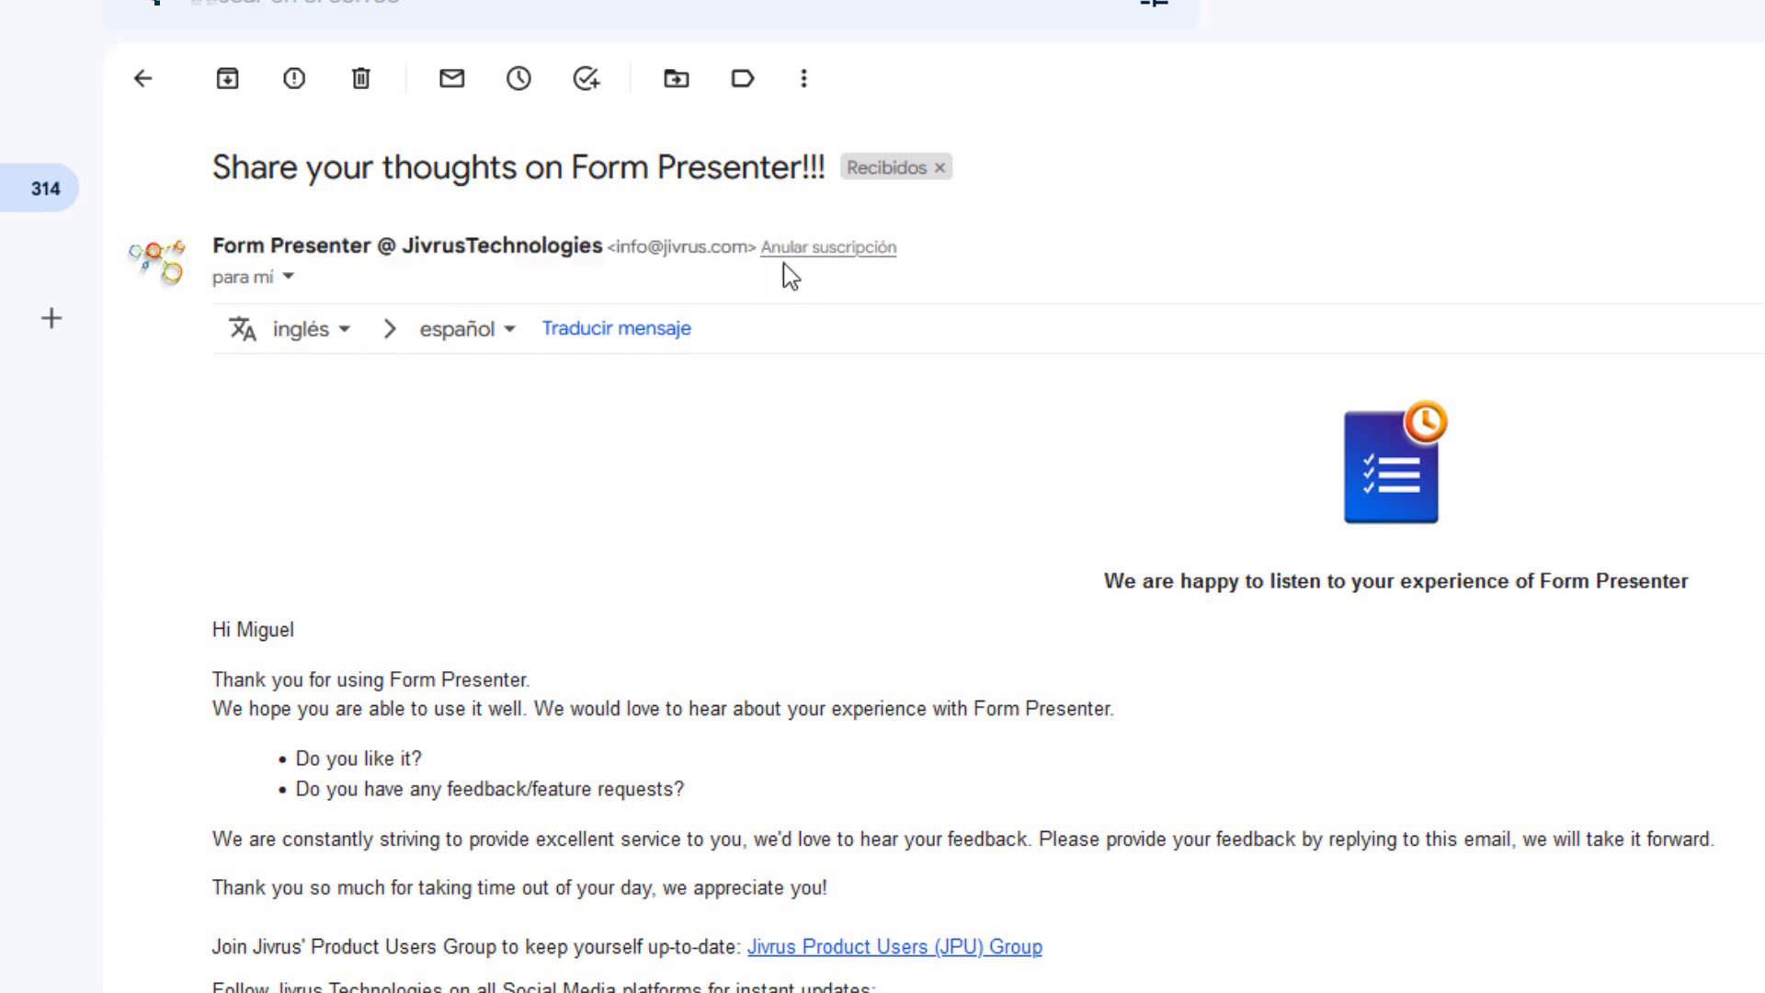
Unsubscribe from the sender with 'Anular suscripción' and confirm the prompt.
{"action": "left_click", "coordinate": [838, 248]}
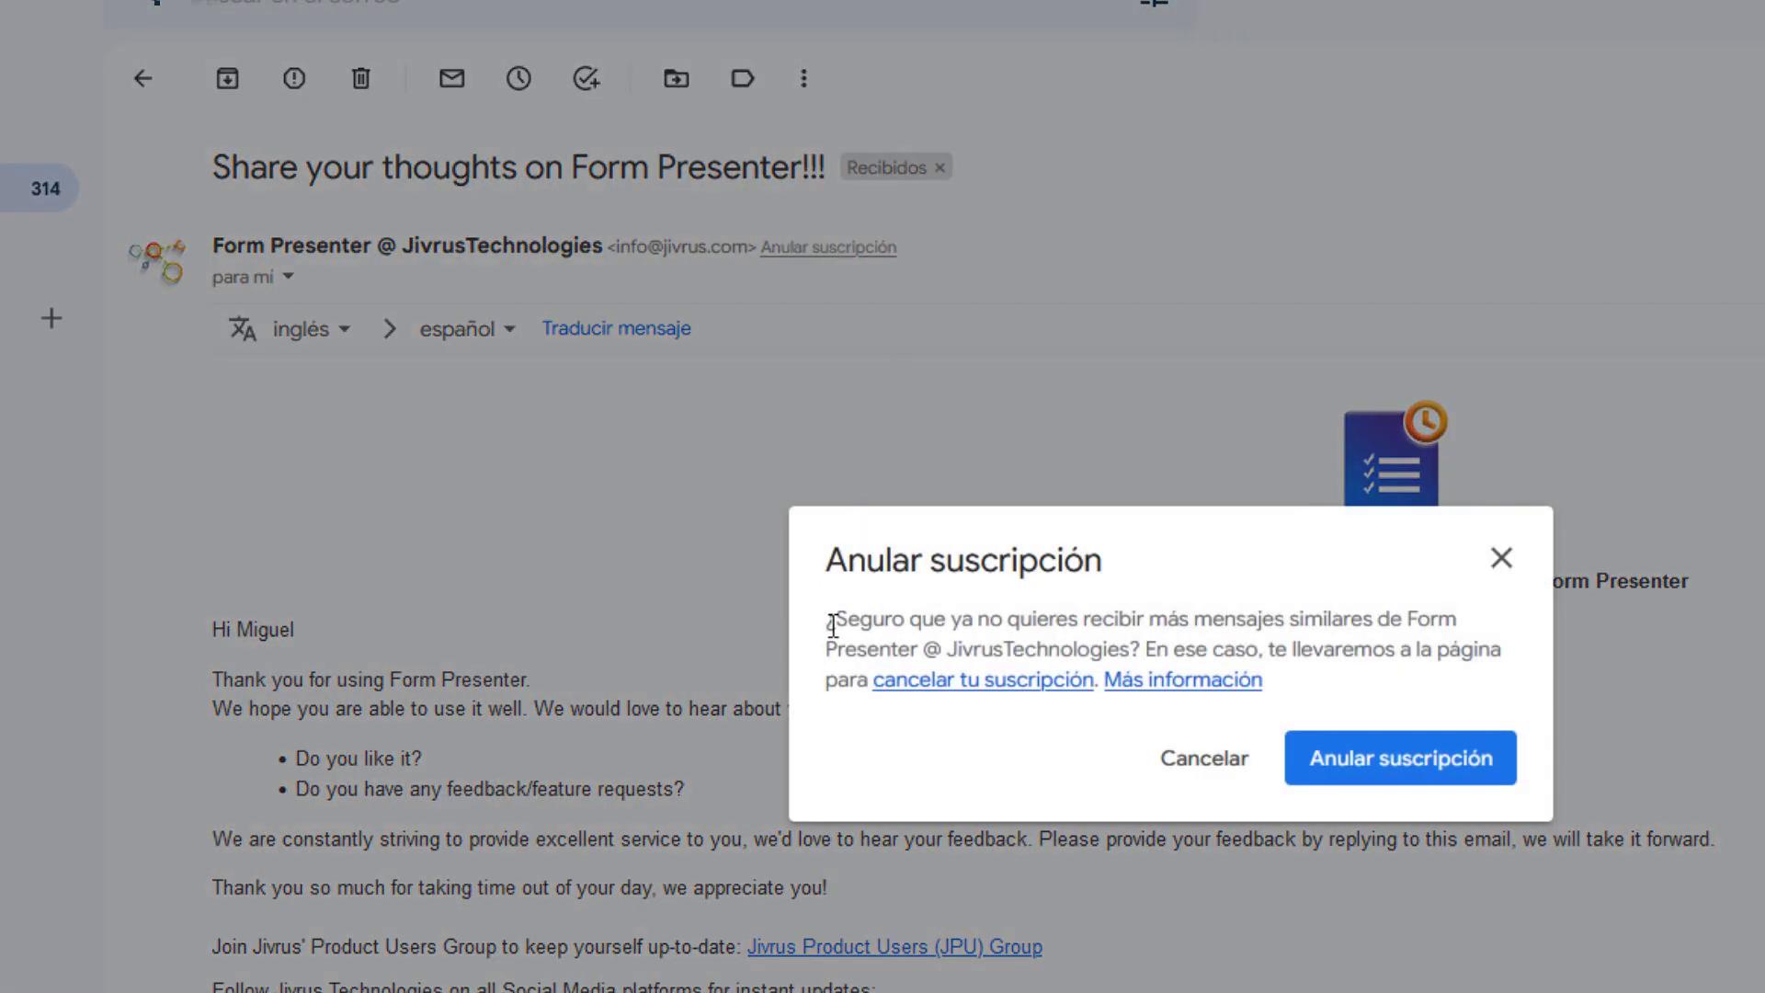
{"action": "mouse_move", "coordinate": [832, 625]}
{"action": "left_mouse_down"}
{"action": "mouse_move", "coordinate": [1289, 623]}
{"action": "mouse_move", "coordinate": [1140, 651]}
{"action": "left_mouse_up"}
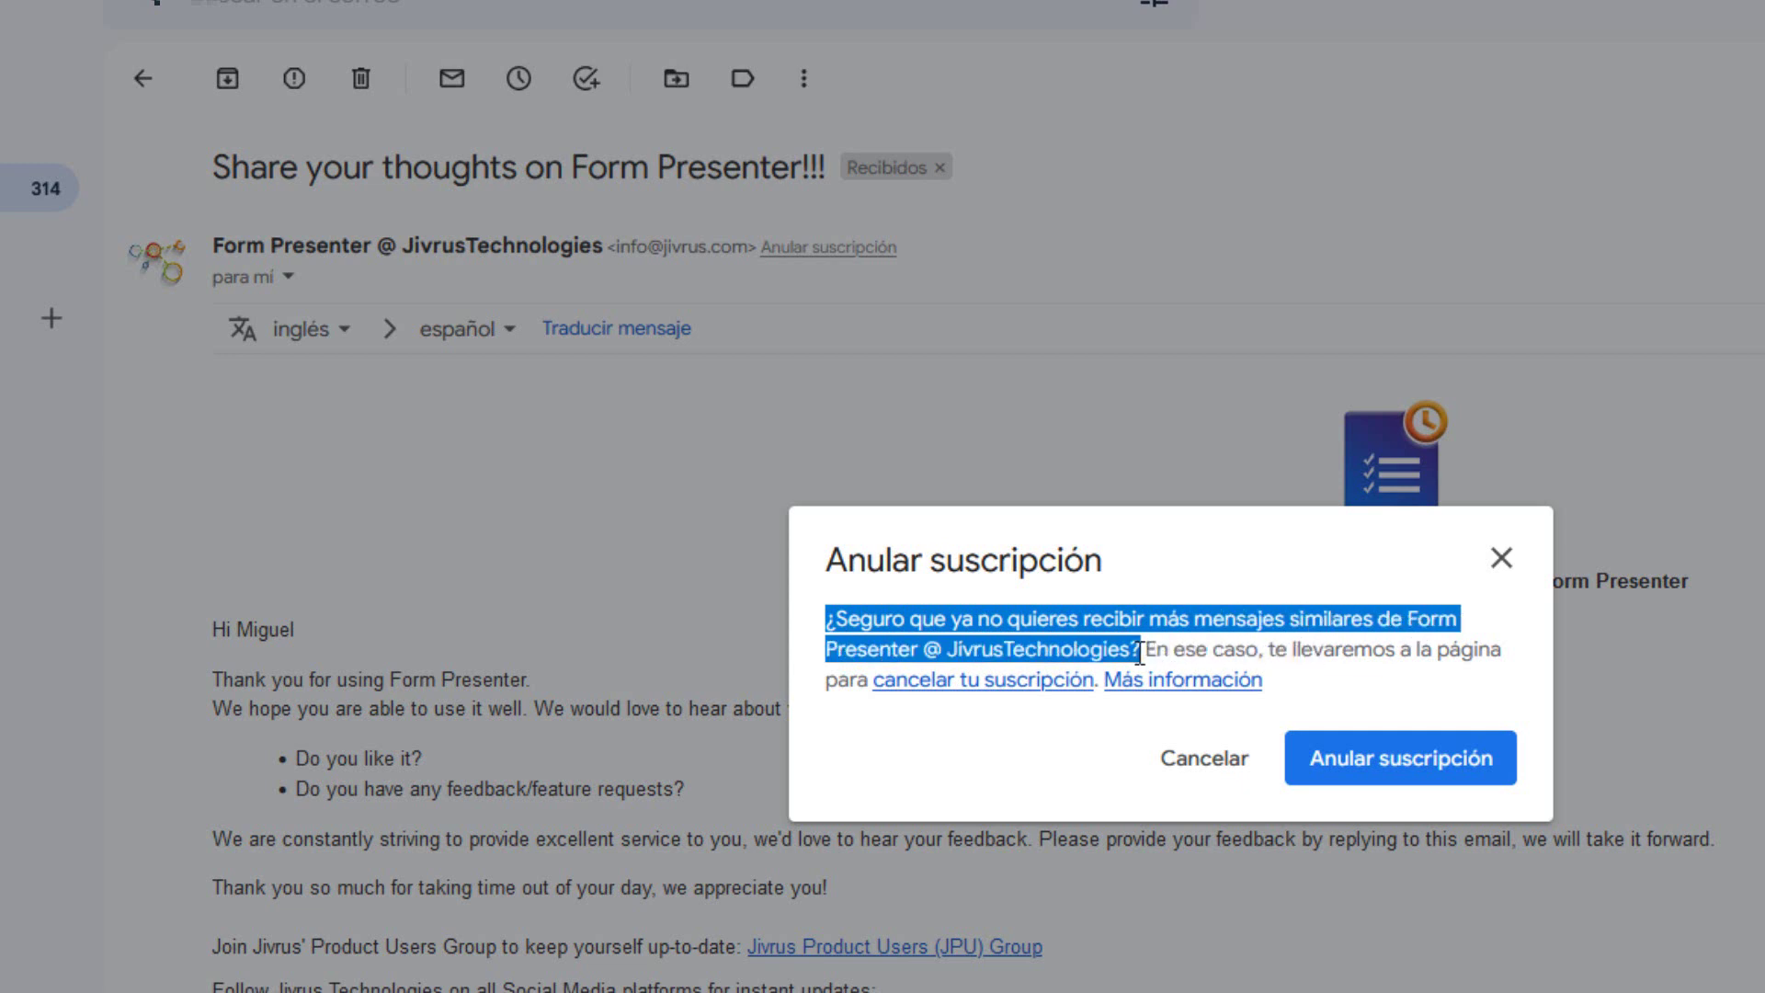
{"action": "left_click", "coordinate": [1172, 651]}
{"action": "mouse_move", "coordinate": [1268, 650]}
{"action": "left_mouse_down"}
{"action": "mouse_move", "coordinate": [1482, 643]}
{"action": "mouse_move", "coordinate": [1441, 640]}
{"action": "left_mouse_up"}
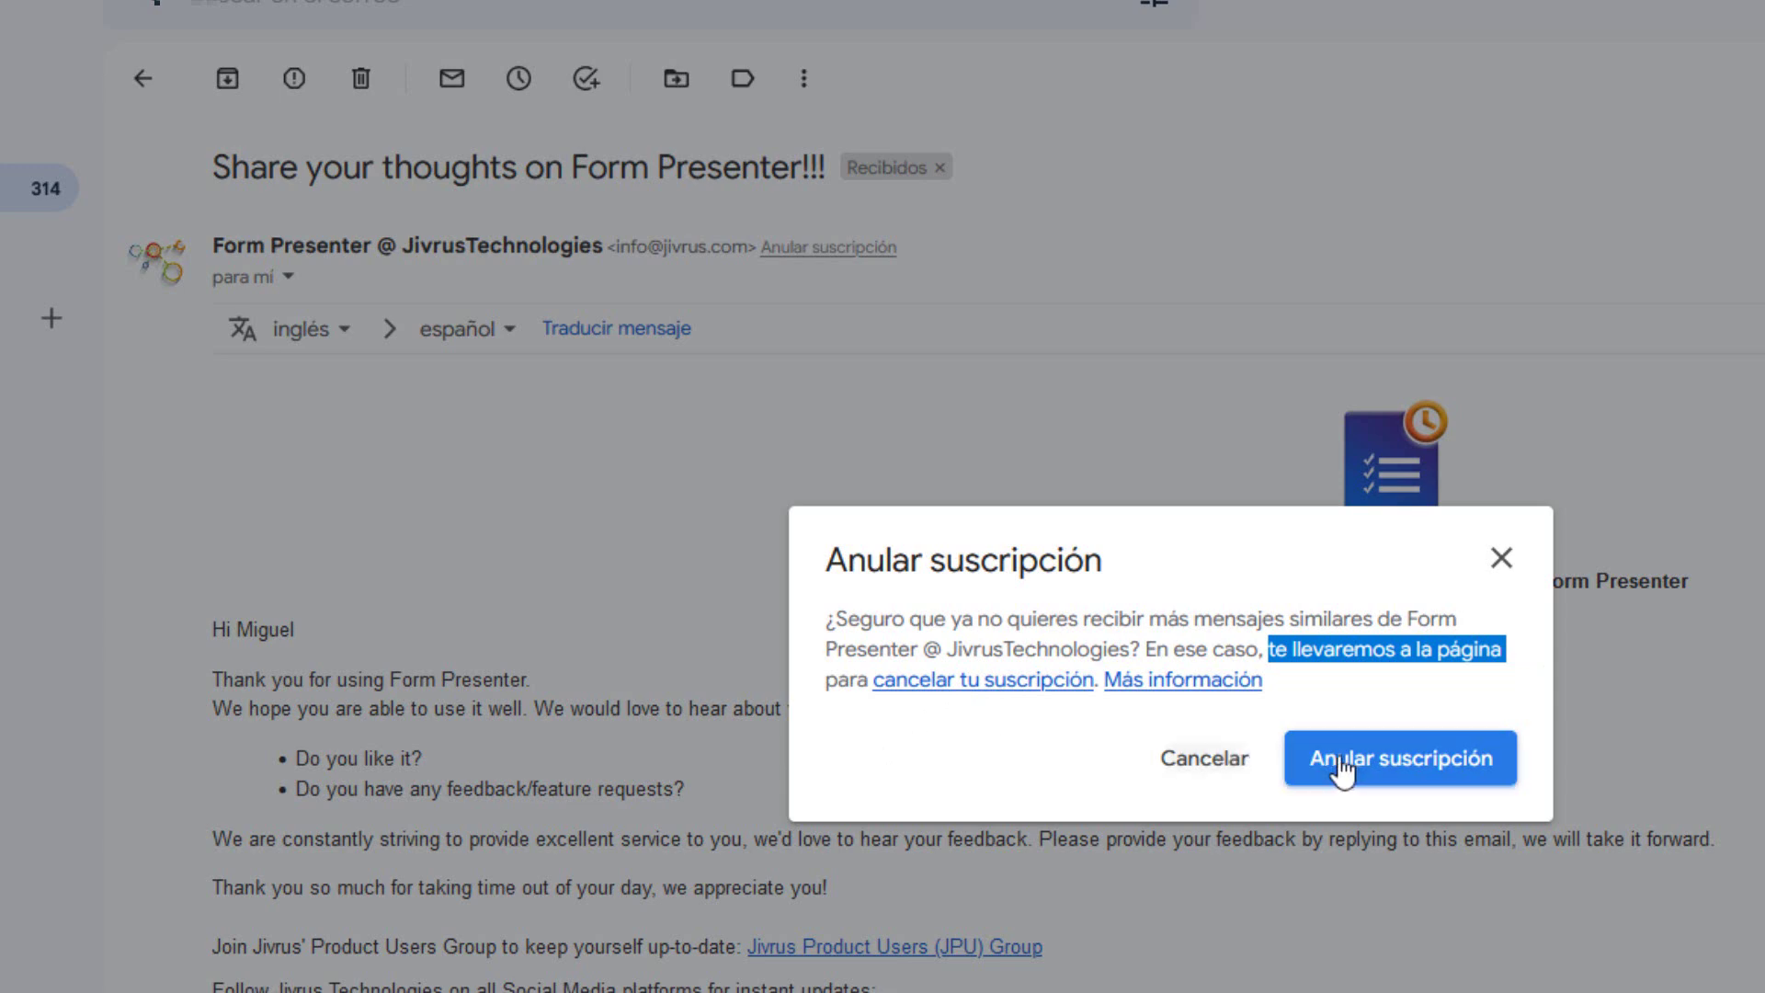
{"action": "left_click", "coordinate": [1443, 786]}
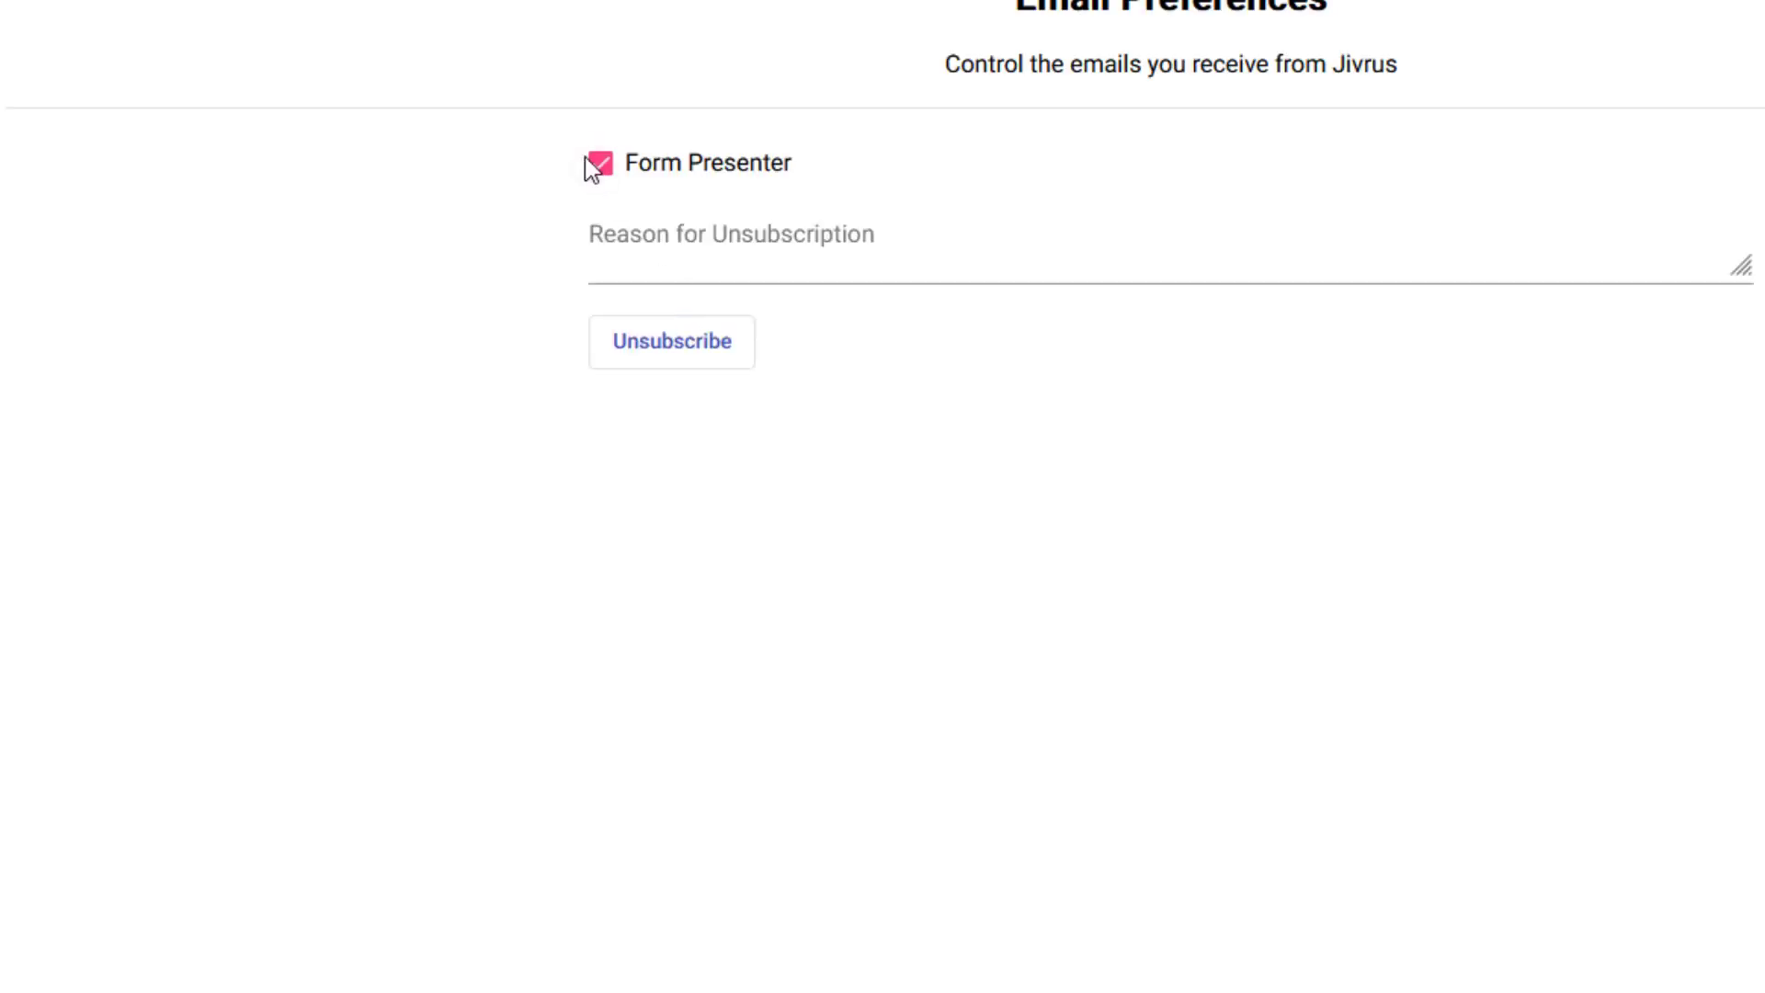
Submit the Form Presenter unsubscription on the Jivrus portal, then close the portal tab.
{"action": "left_click", "coordinate": [600, 163]}
{"action": "left_click", "coordinate": [537, 210]}
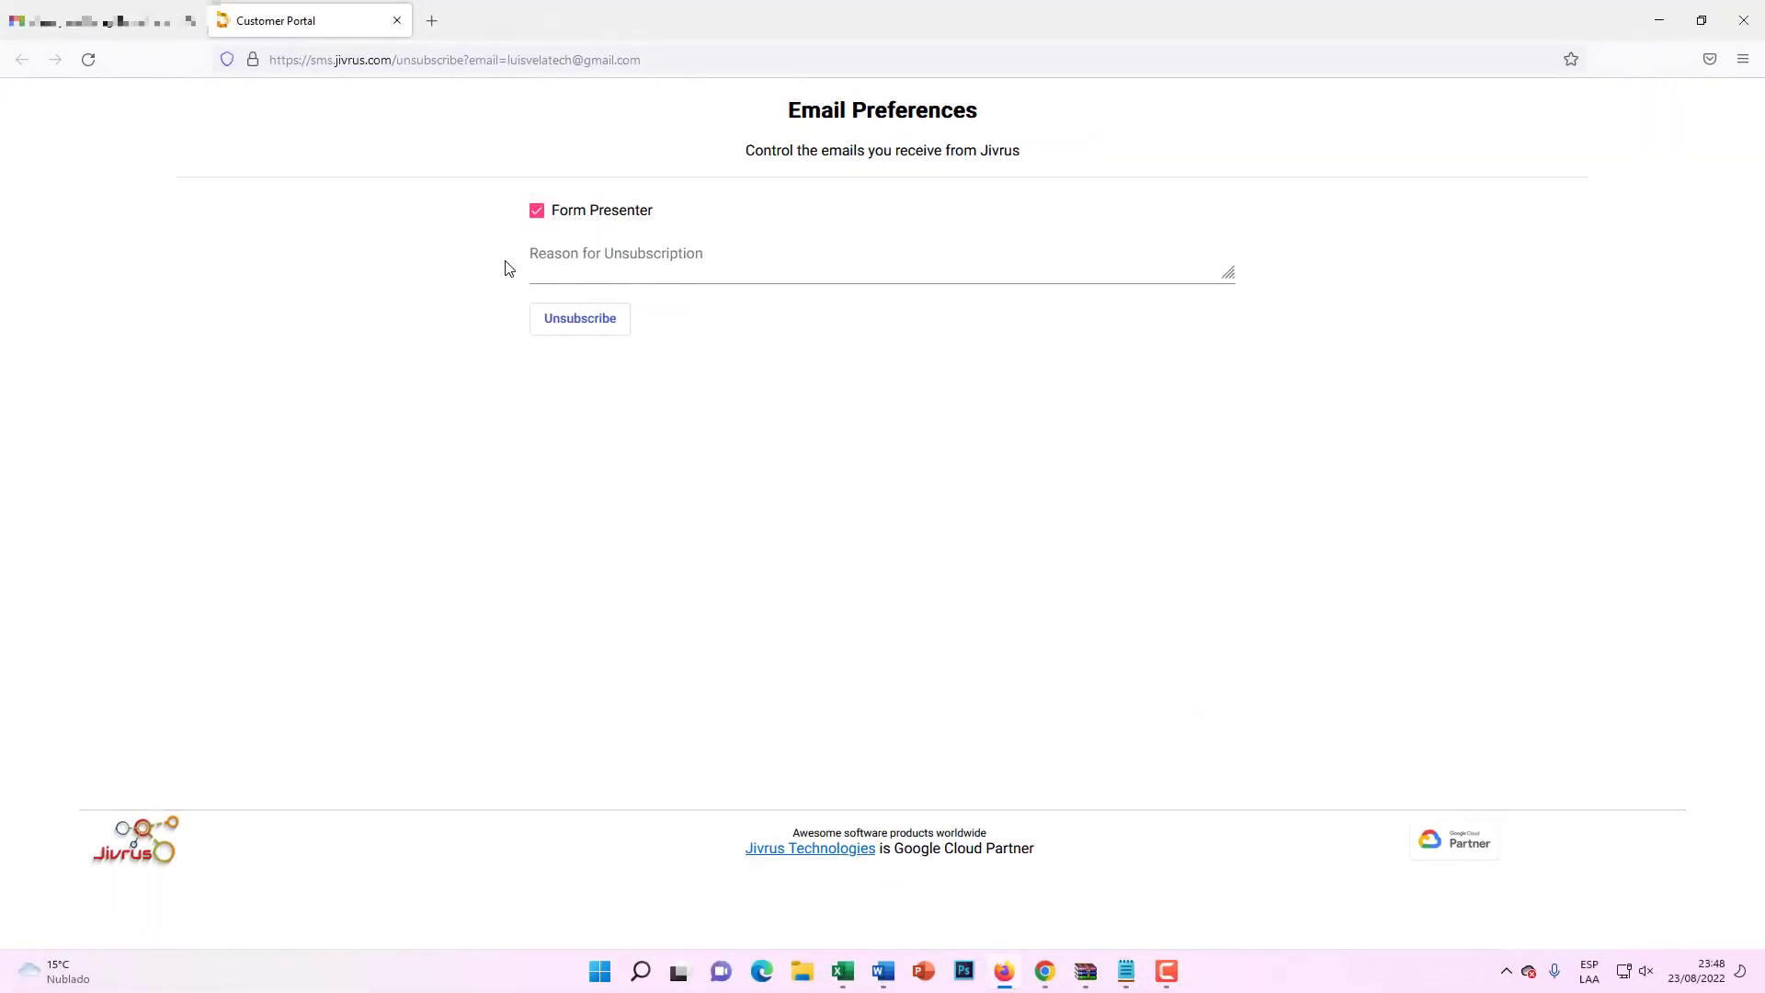
{"action": "left_click", "coordinate": [577, 329]}
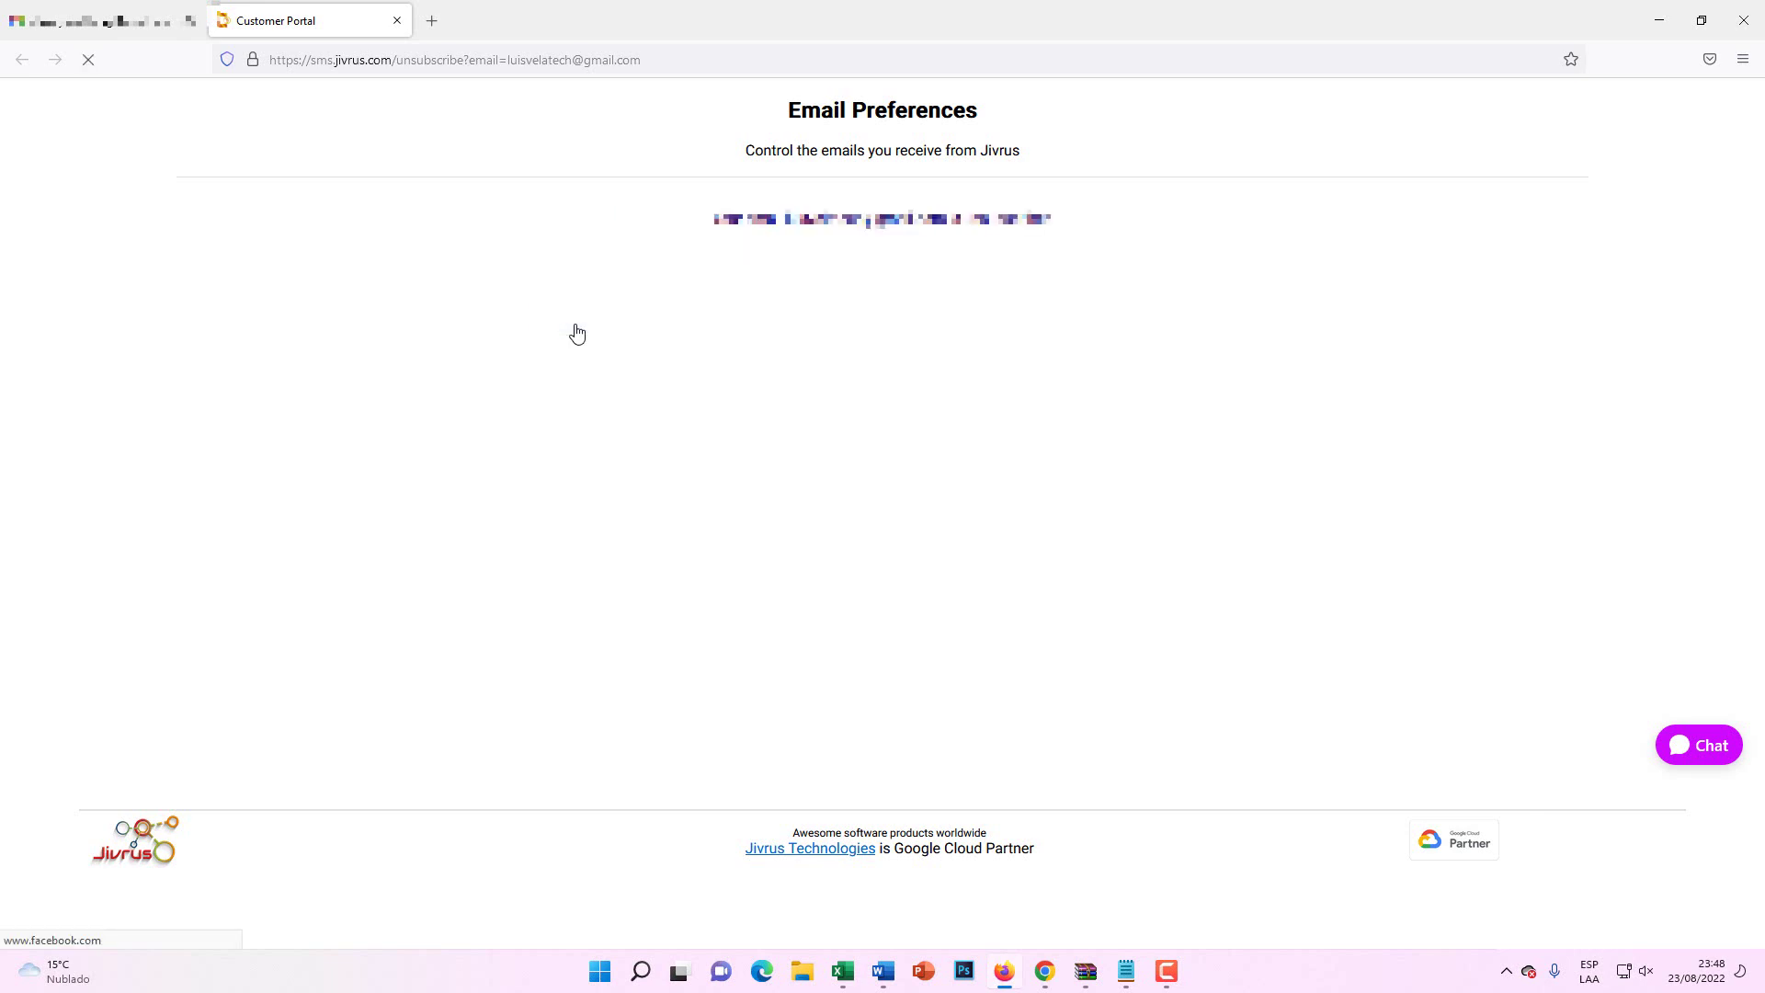
{"action": "left_click", "coordinate": [396, 20]}
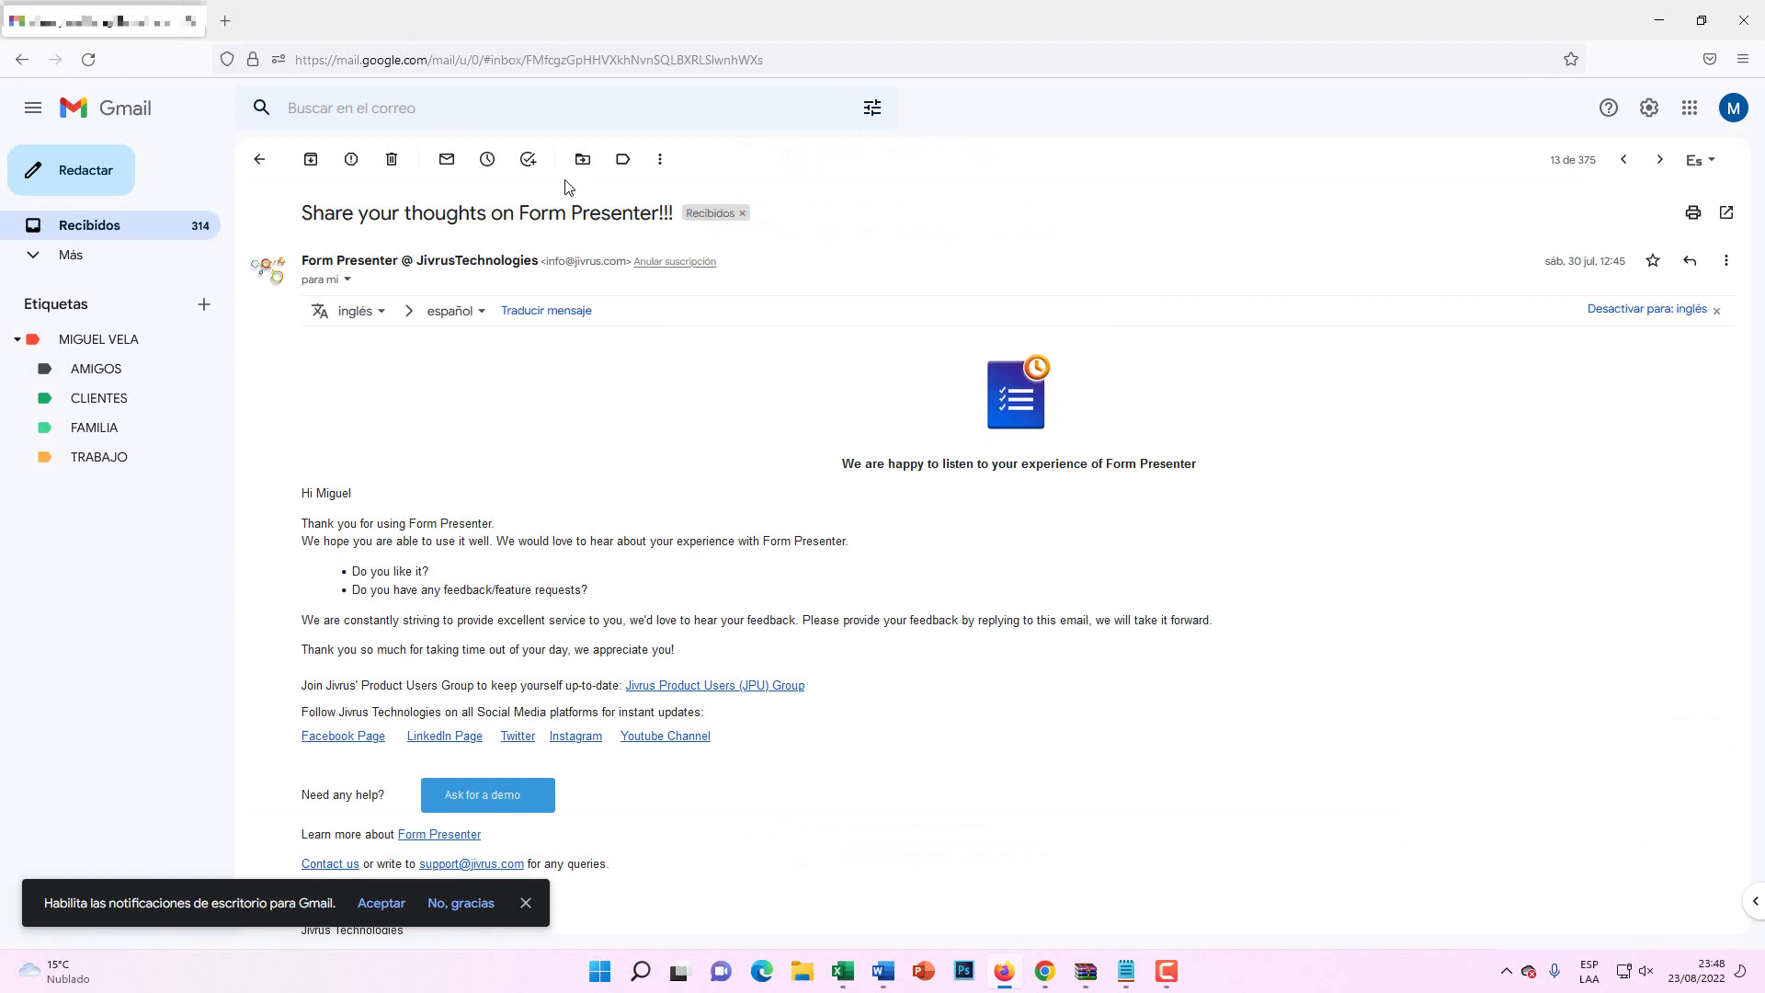
{"action": "left_click", "coordinate": [101, 228]}
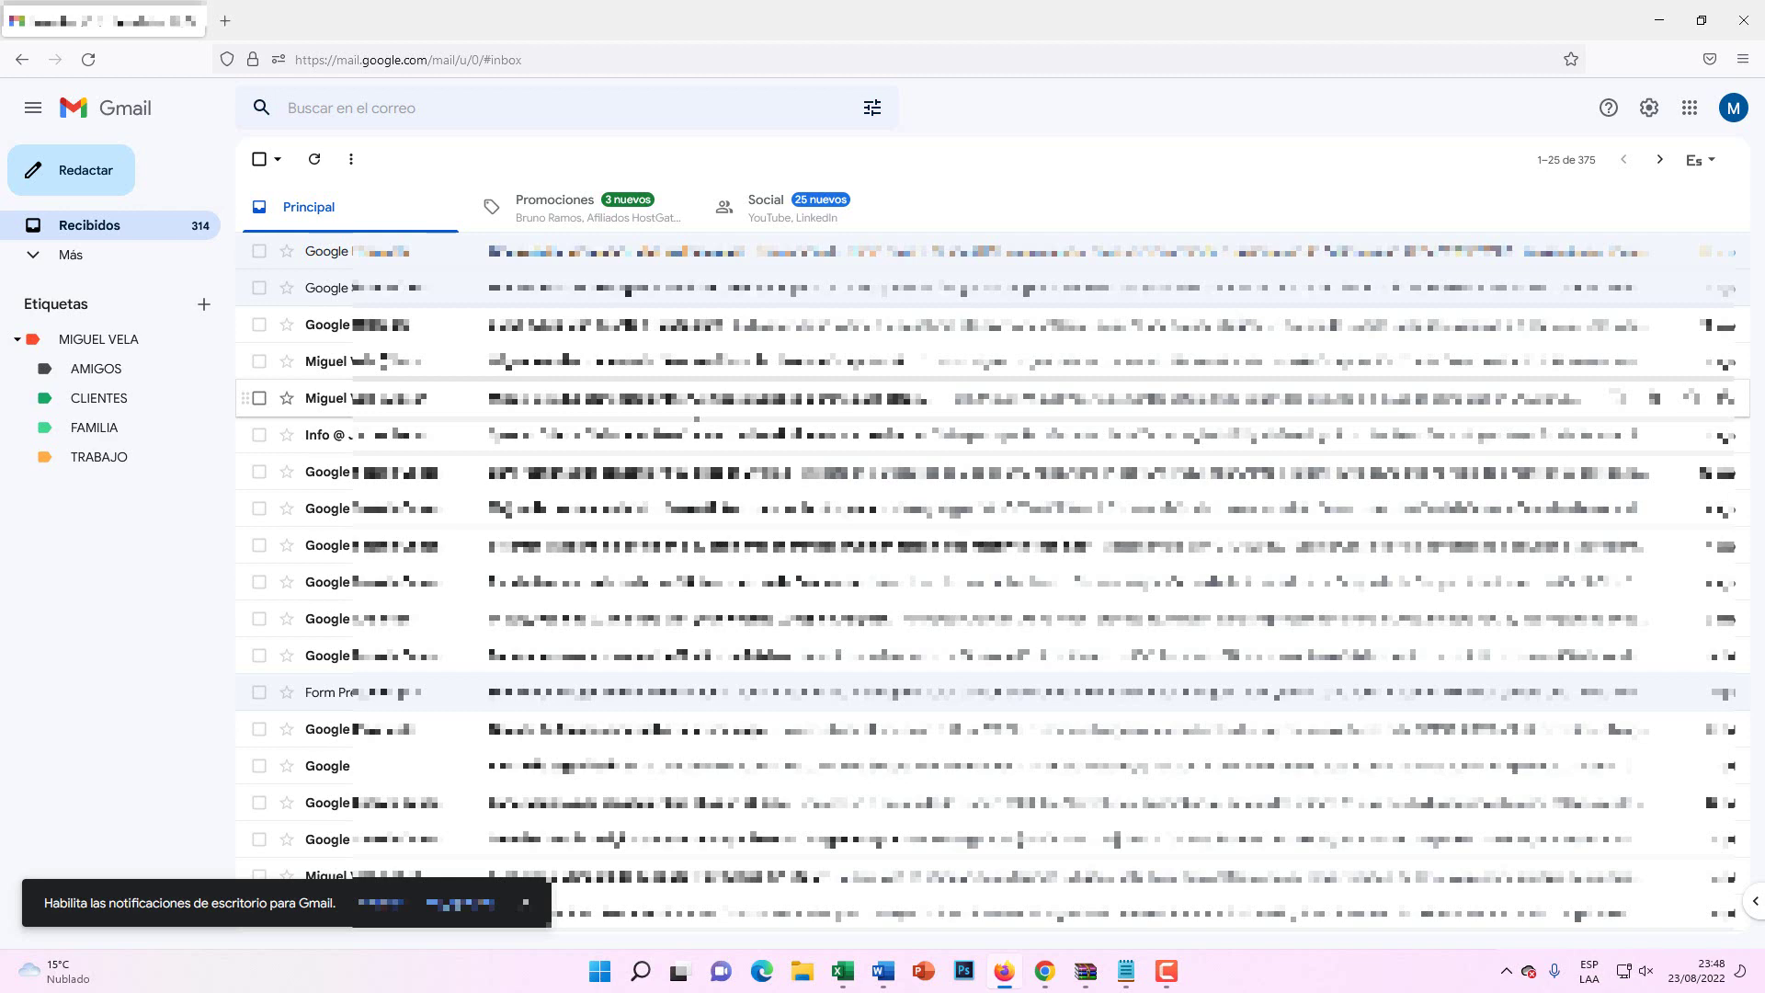
{"action": "scroll", "coordinate": [698, 419], "scroll_direction": "down", "scroll_amount": 1}
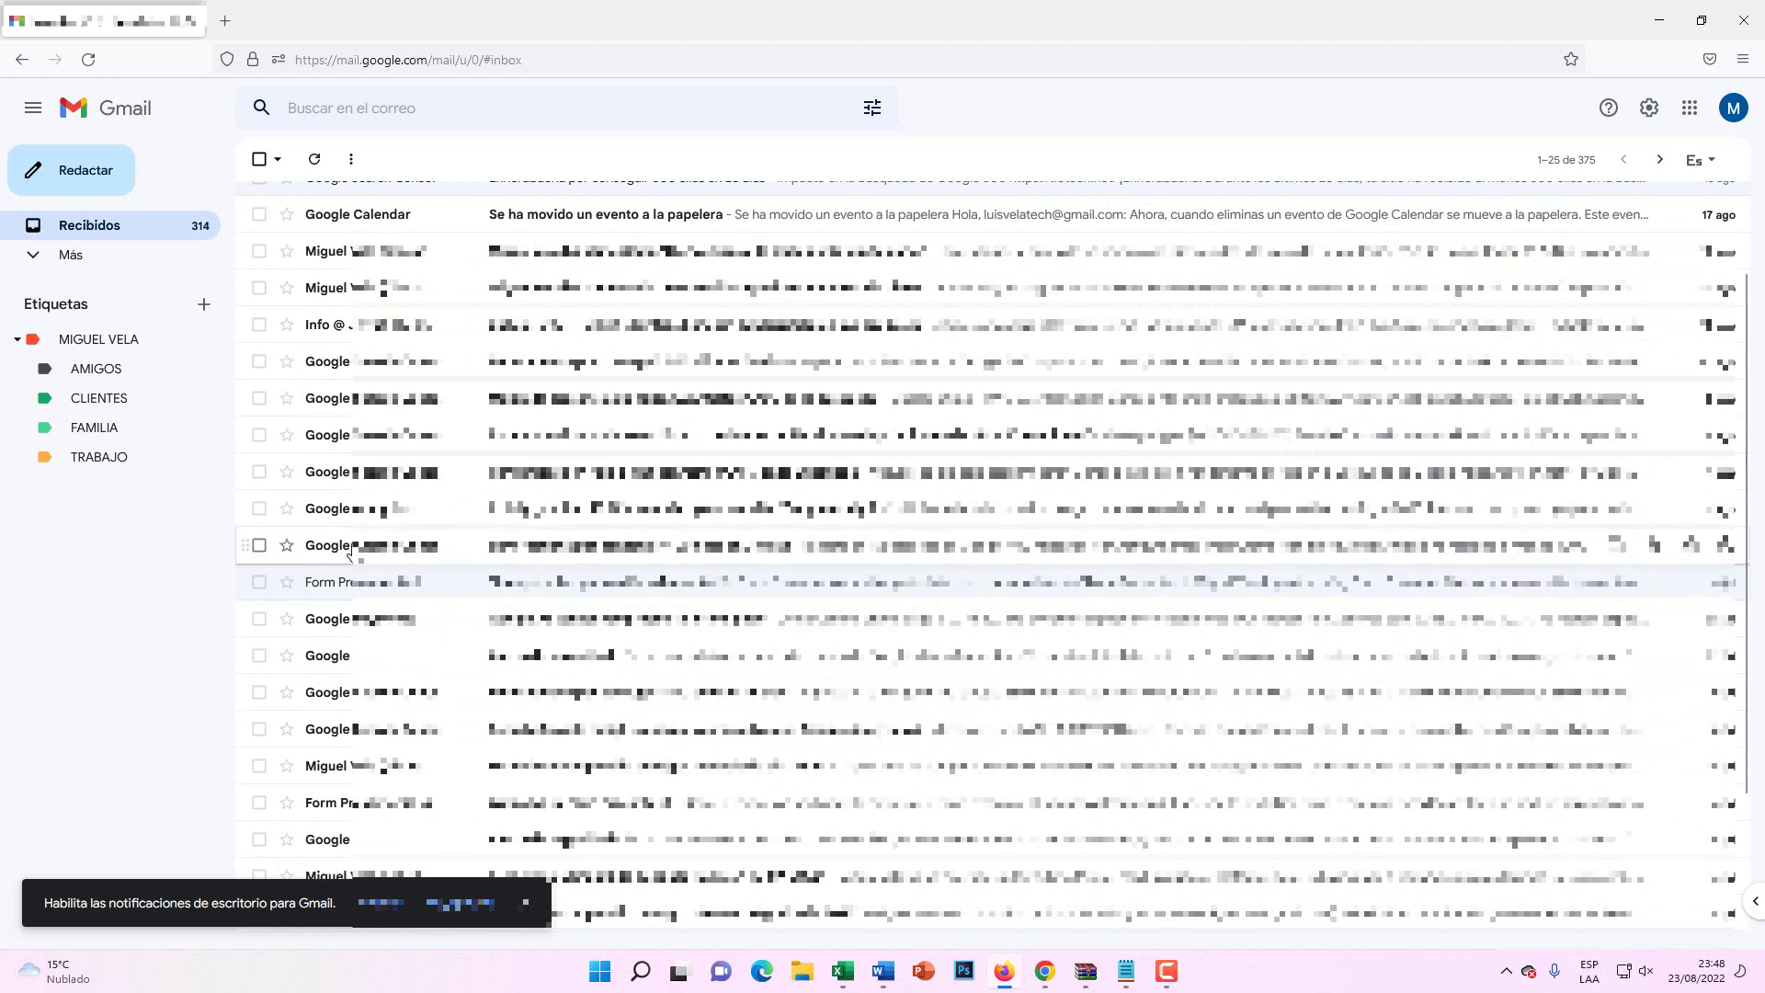
{"action": "left_click", "coordinate": [680, 585]}
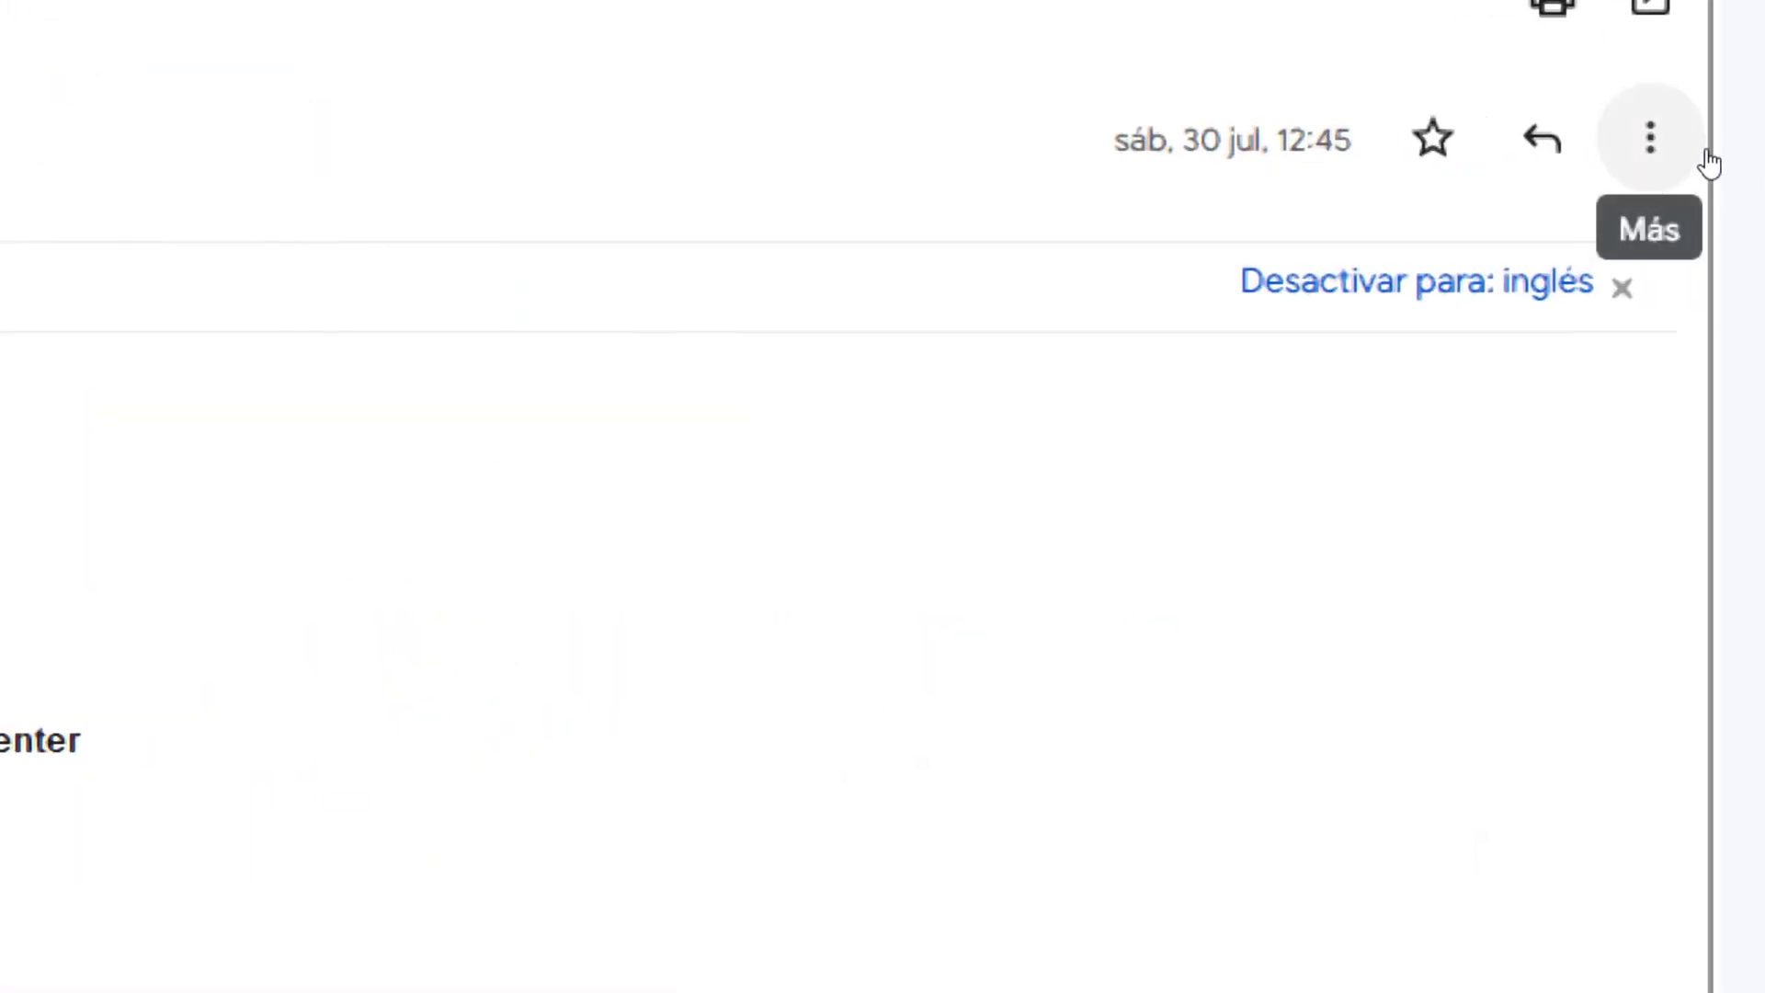
Block 'Form Presenter @ JivrusTechnologies' from the message's Más menu, confirming with Bloquear.
{"action": "left_click", "coordinate": [1710, 161]}
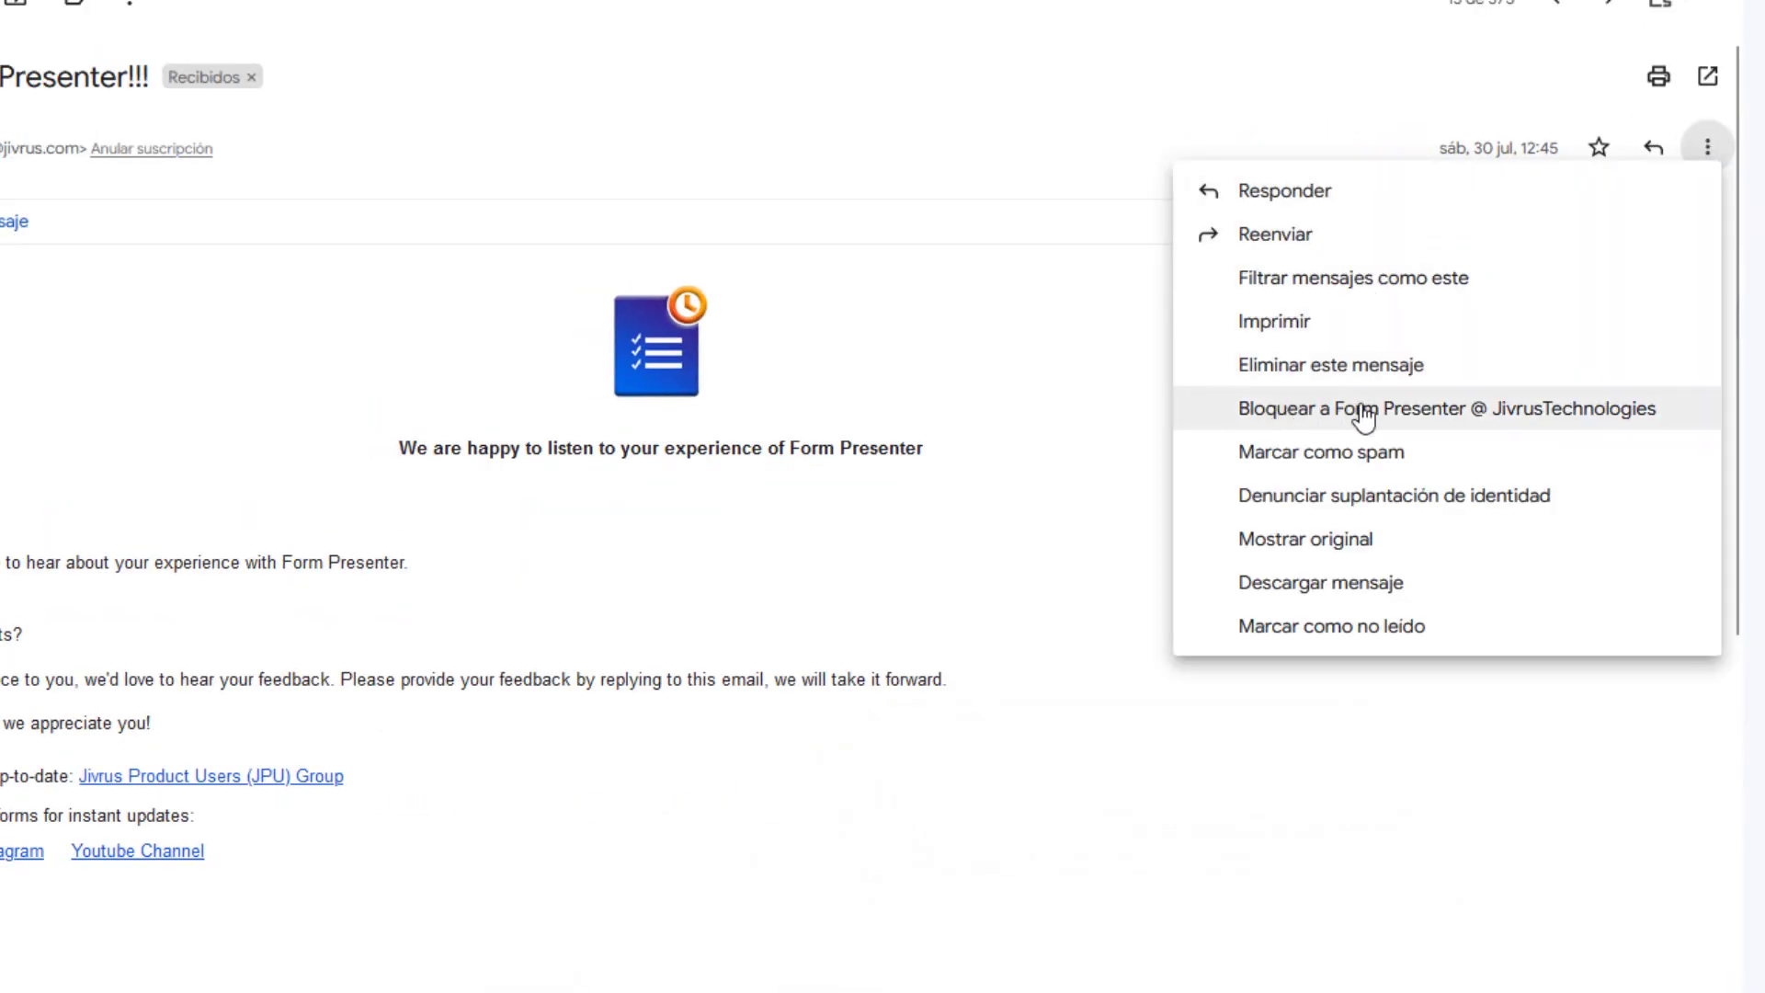
{"action": "left_click", "coordinate": [1415, 411]}
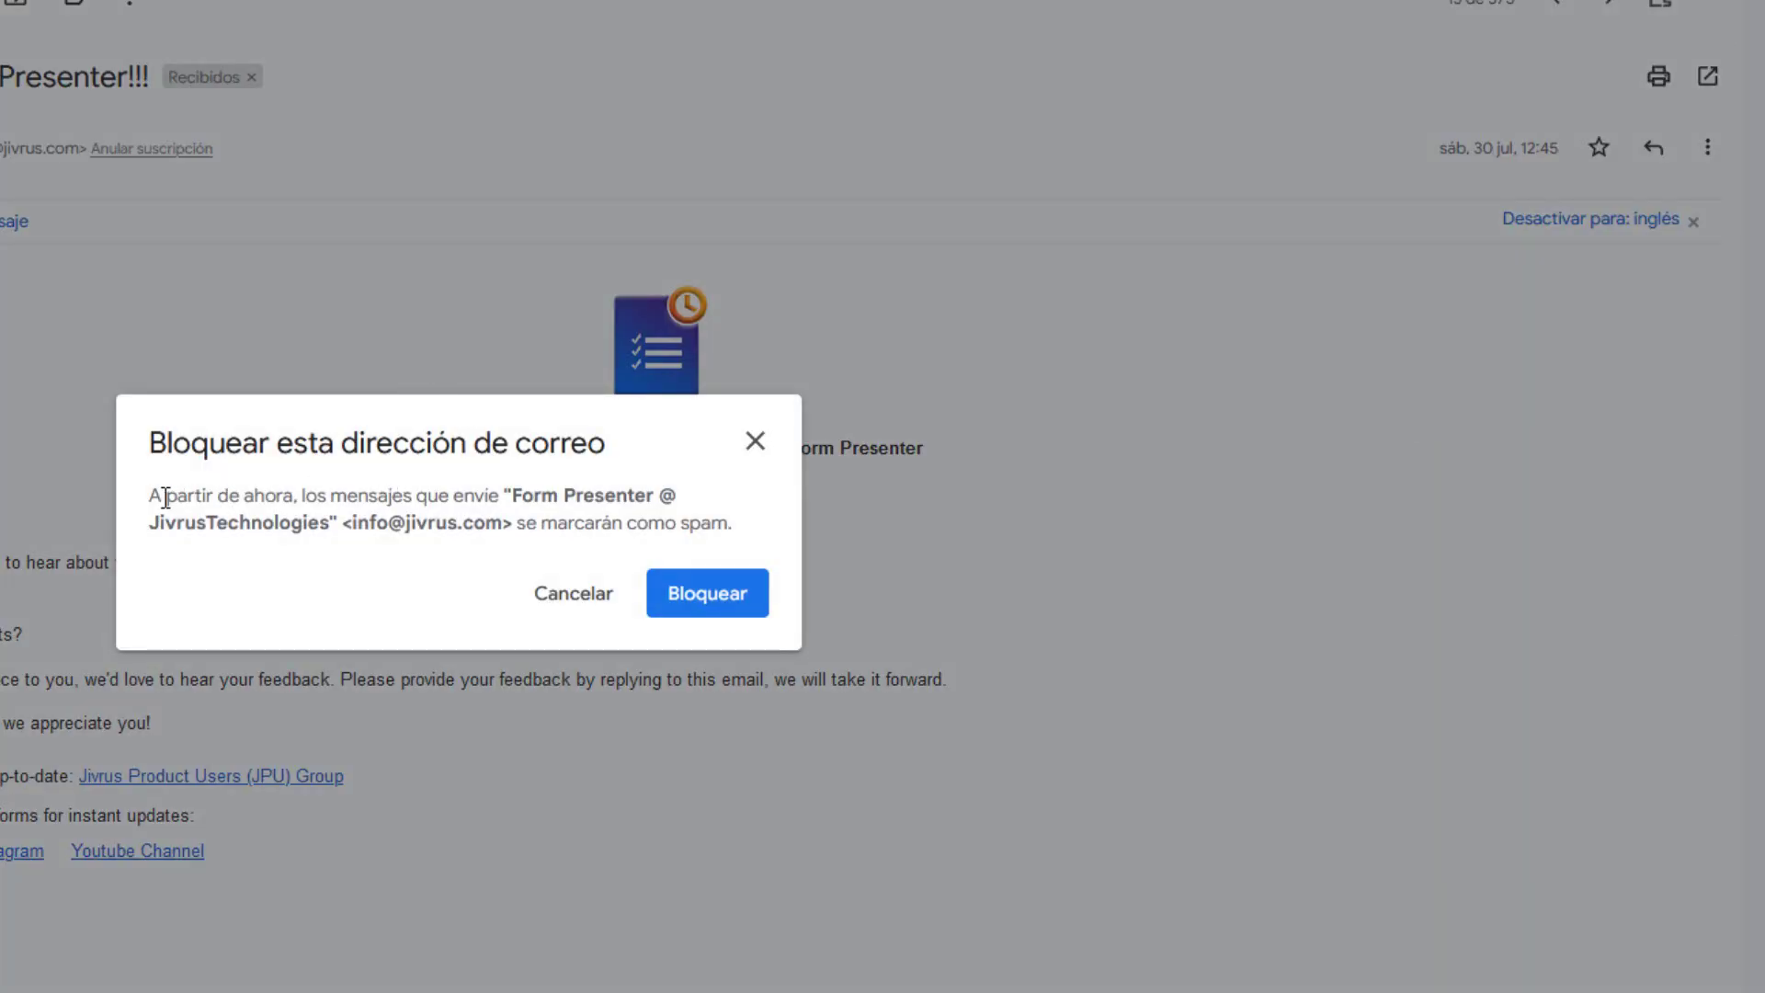
{"action": "mouse_move", "coordinate": [154, 497]}
{"action": "left_mouse_down"}
{"action": "mouse_move", "coordinate": [488, 496]}
{"action": "mouse_move", "coordinate": [732, 524]}
{"action": "left_mouse_up"}
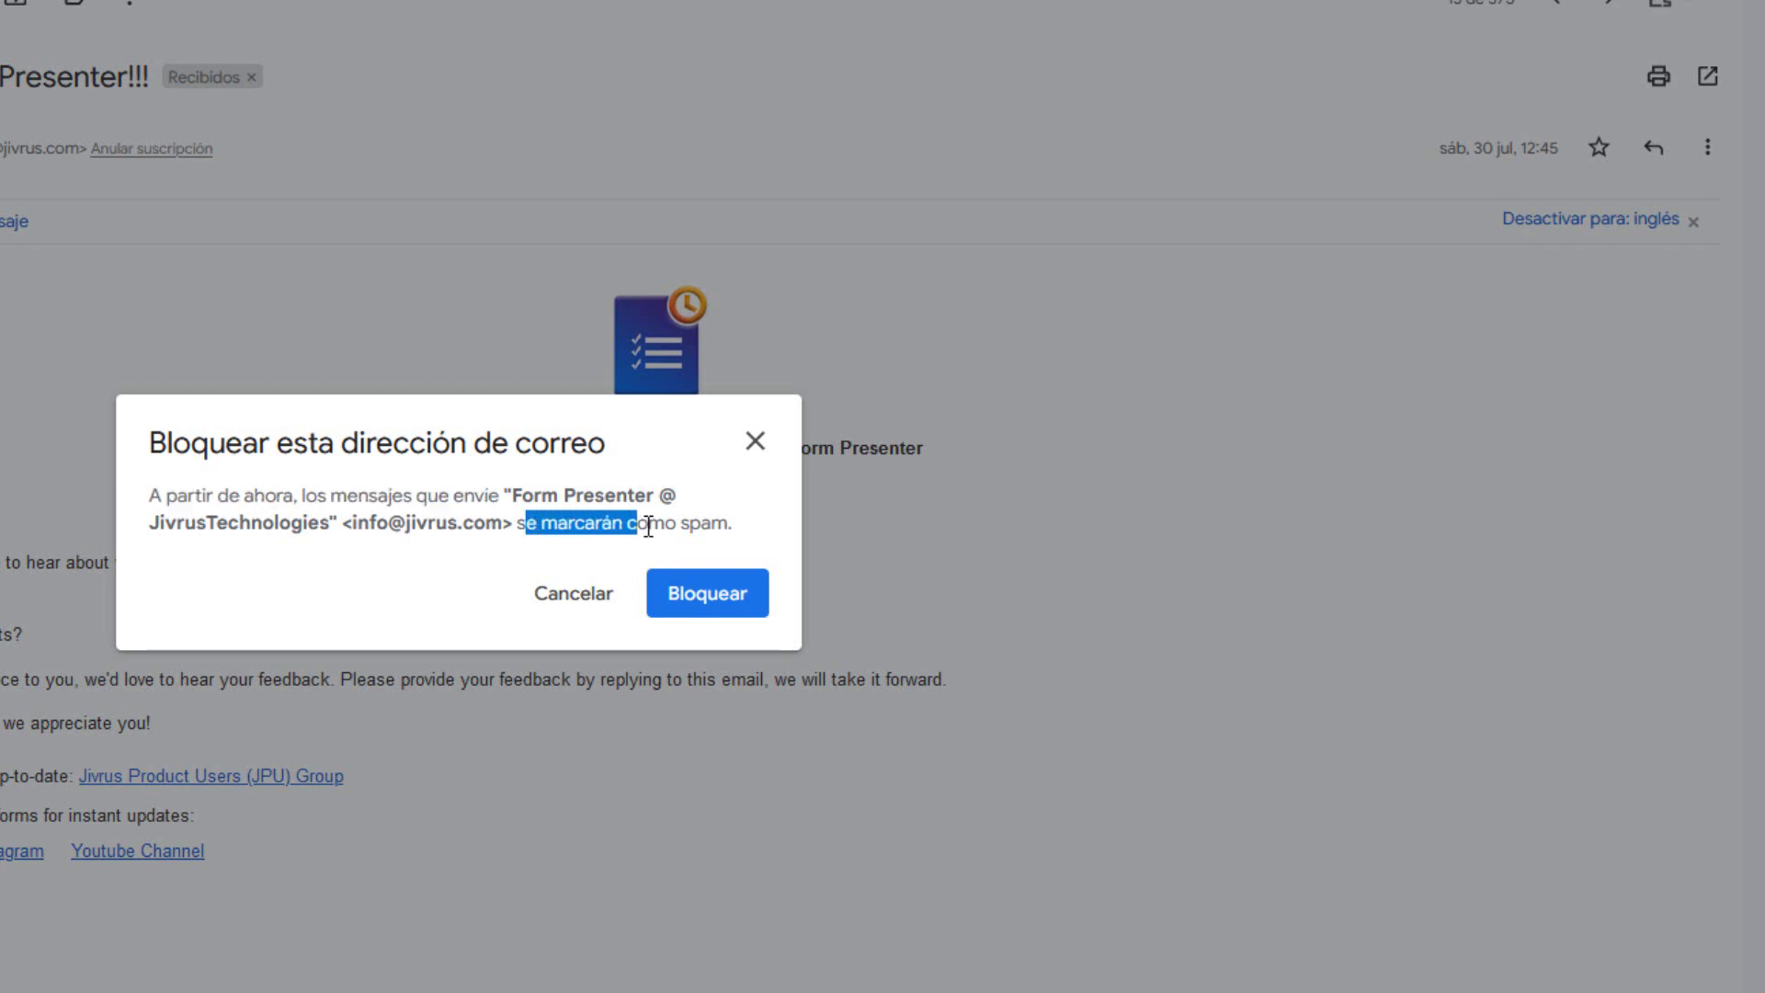
{"action": "left_click", "coordinate": [728, 531]}
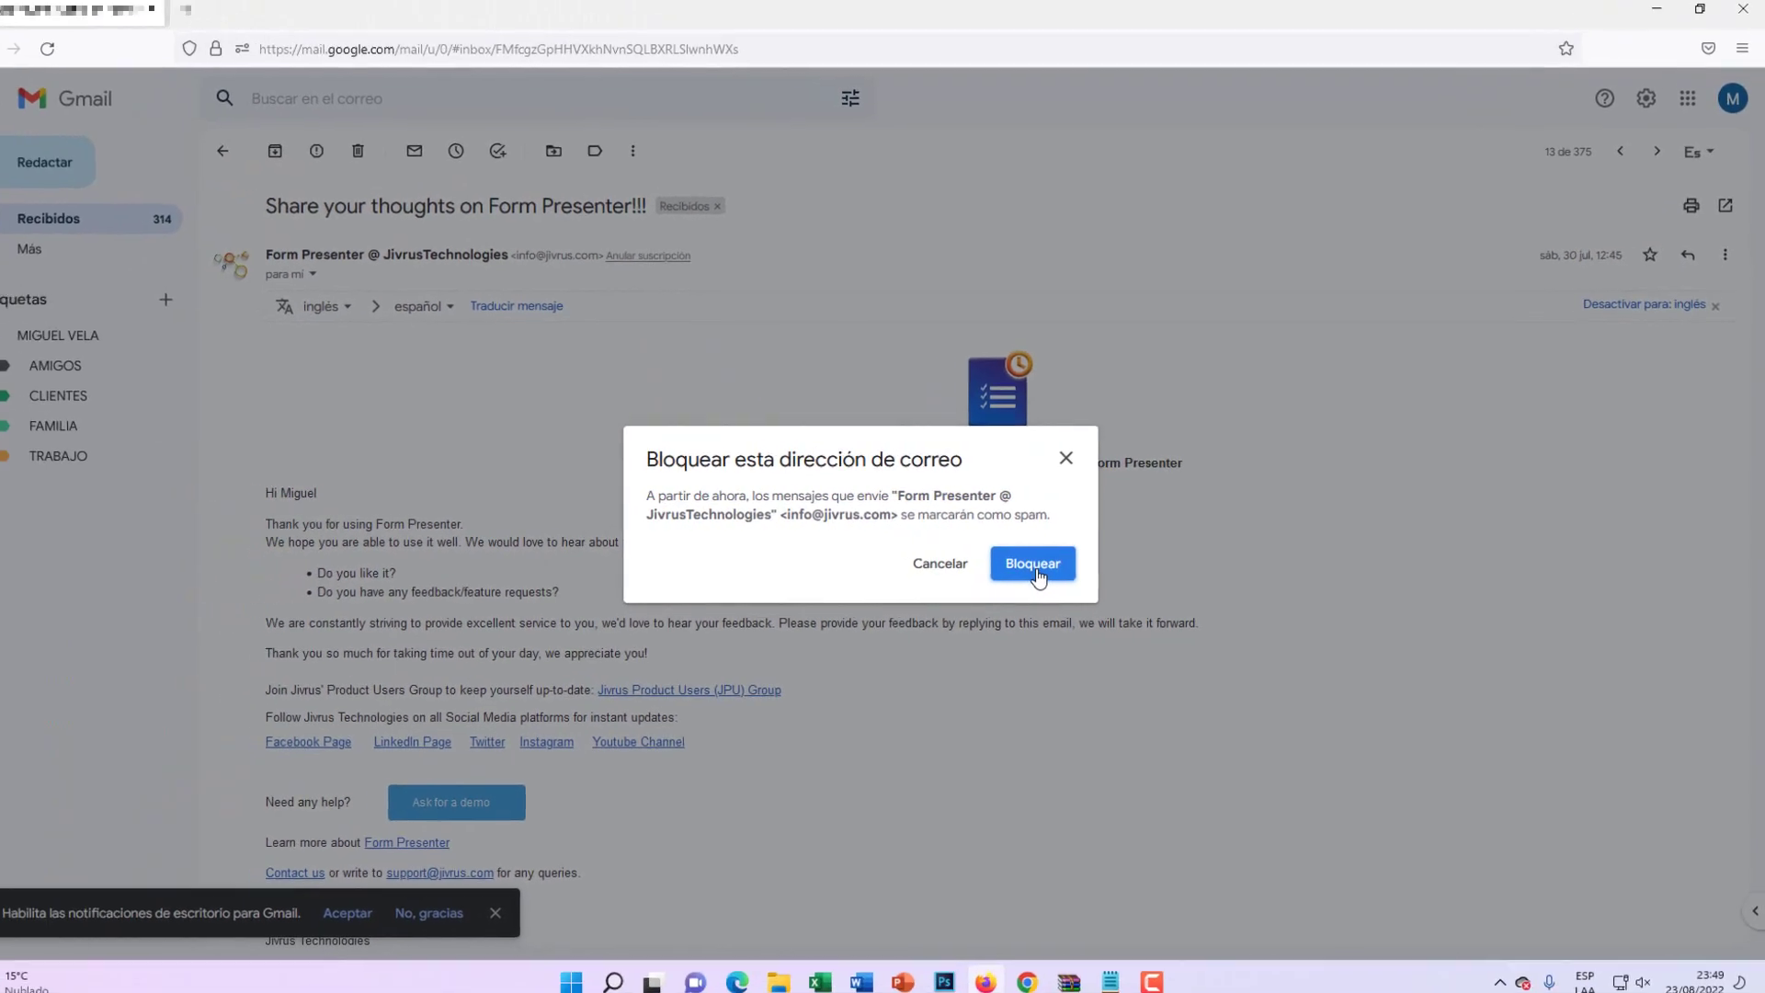
{"action": "left_click", "coordinate": [1055, 574]}
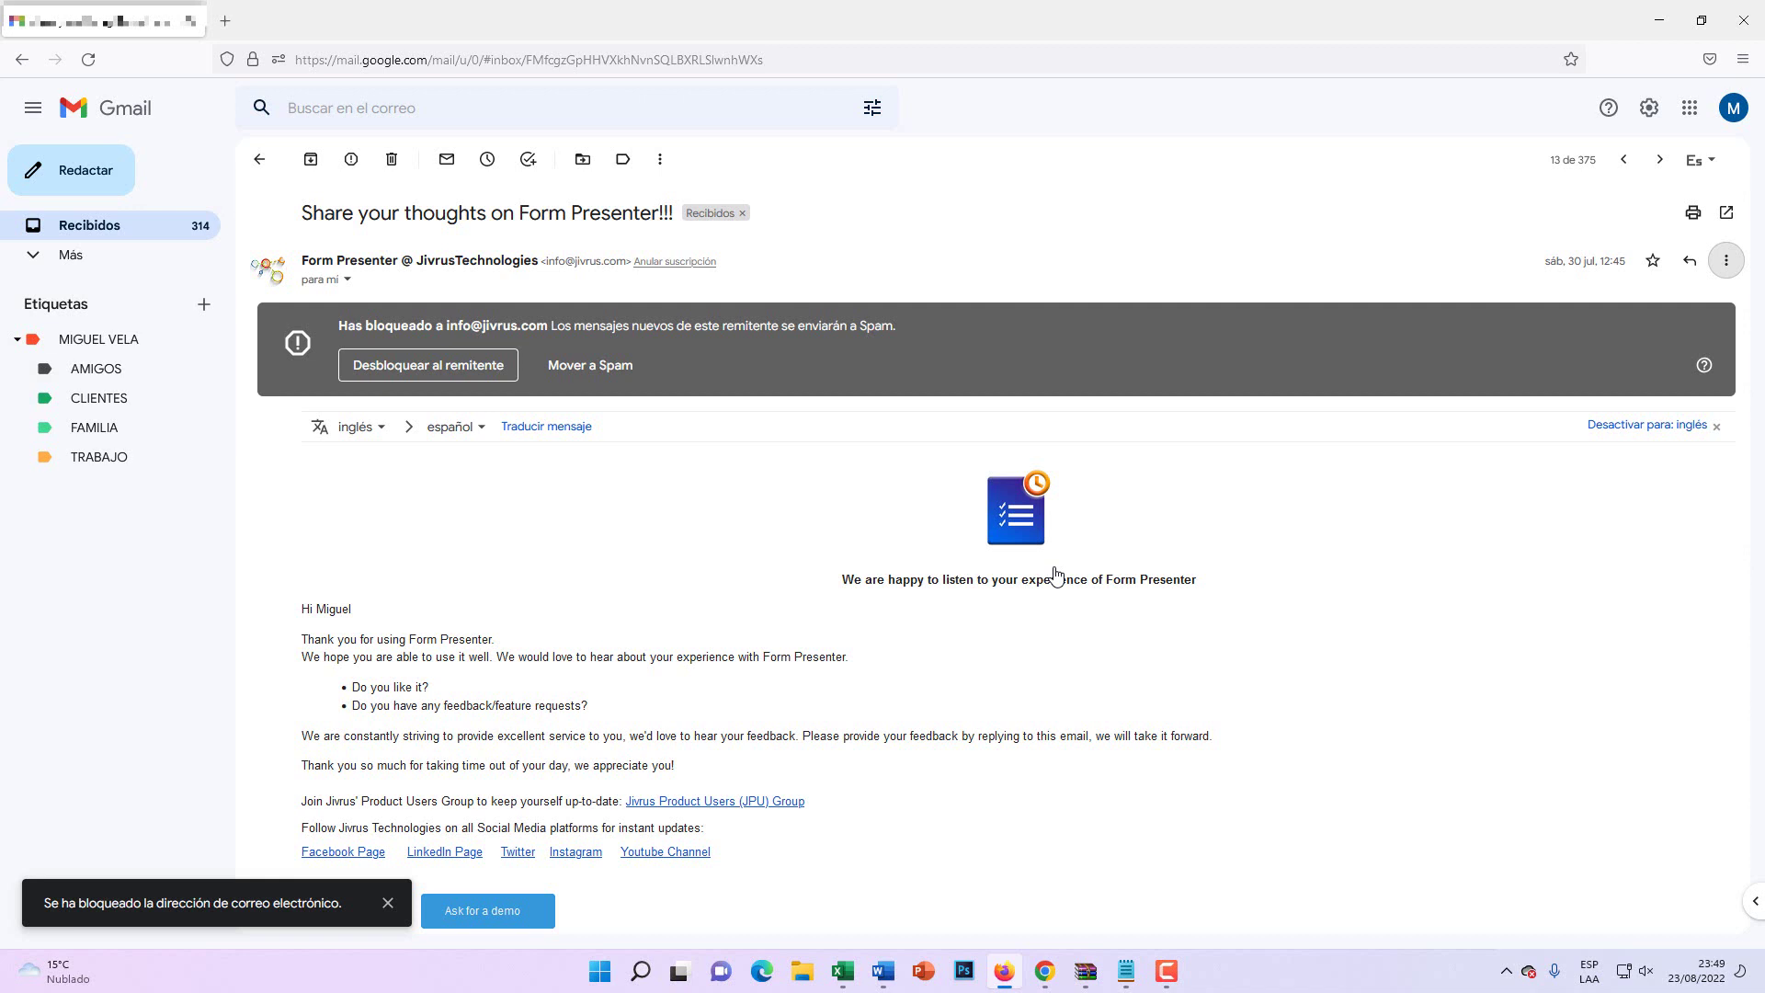
Move the Form Presenter email to Spam, then reopen it from the Spam folder.
{"action": "left_click", "coordinate": [593, 373]}
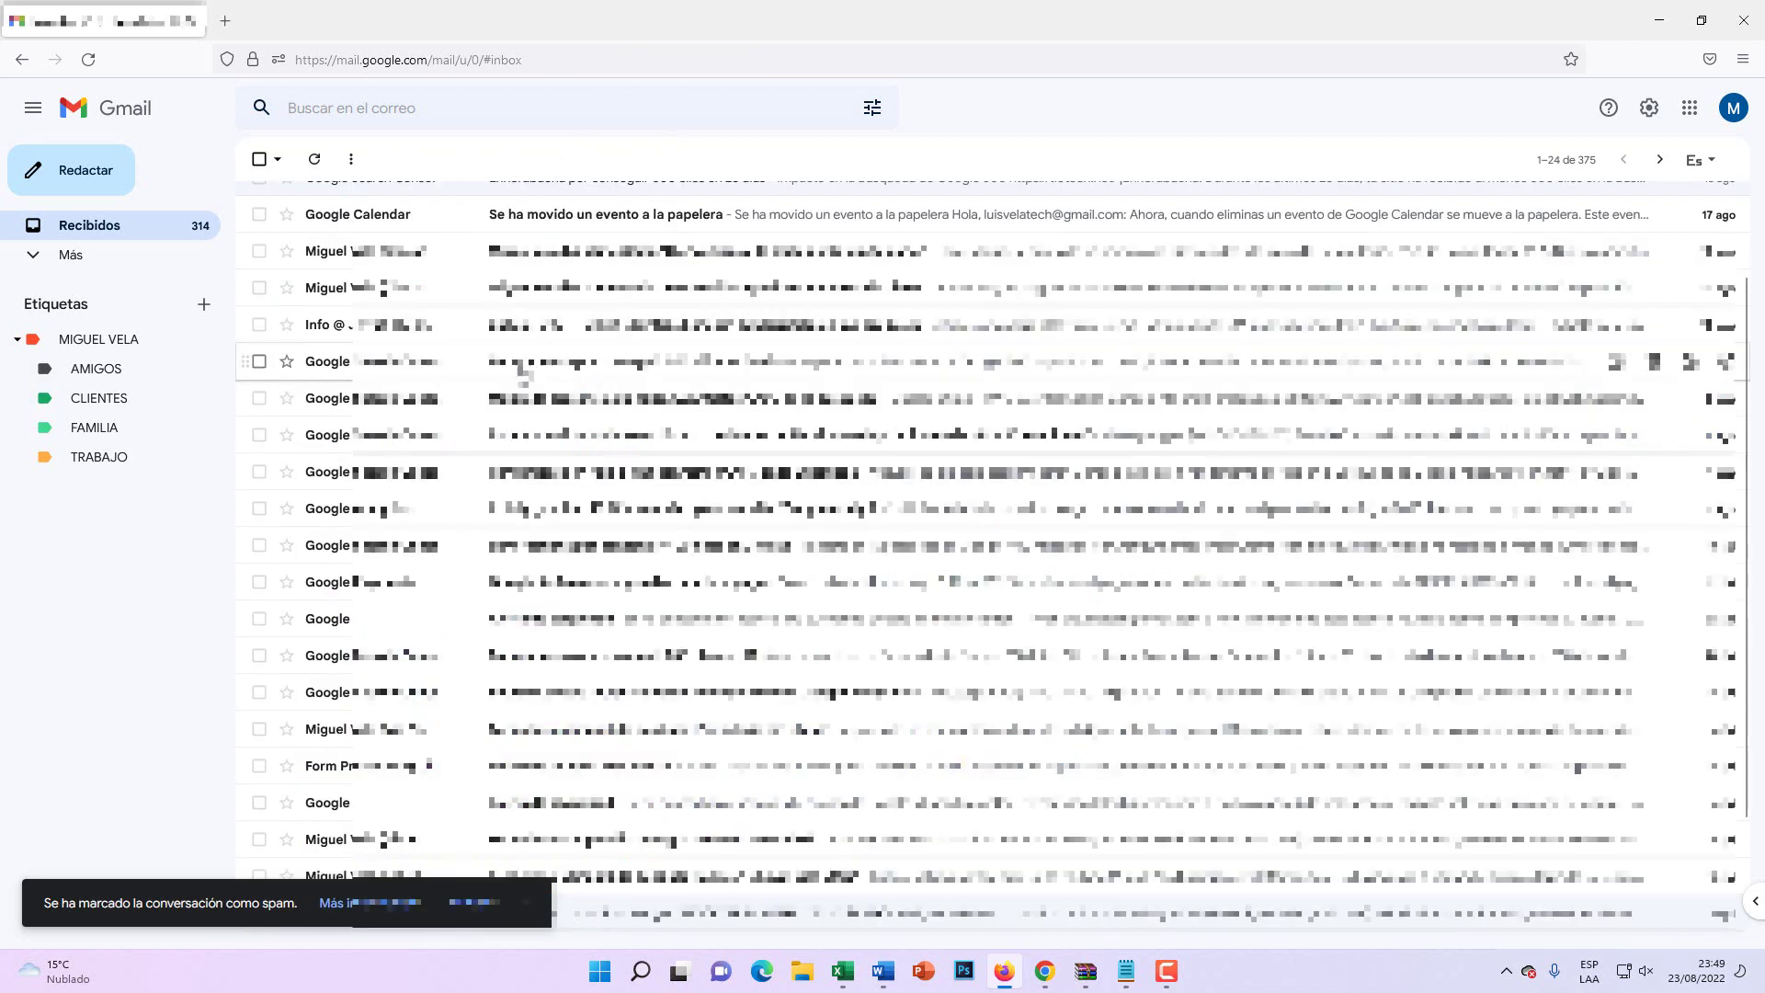
{"action": "left_click", "coordinate": [52, 266]}
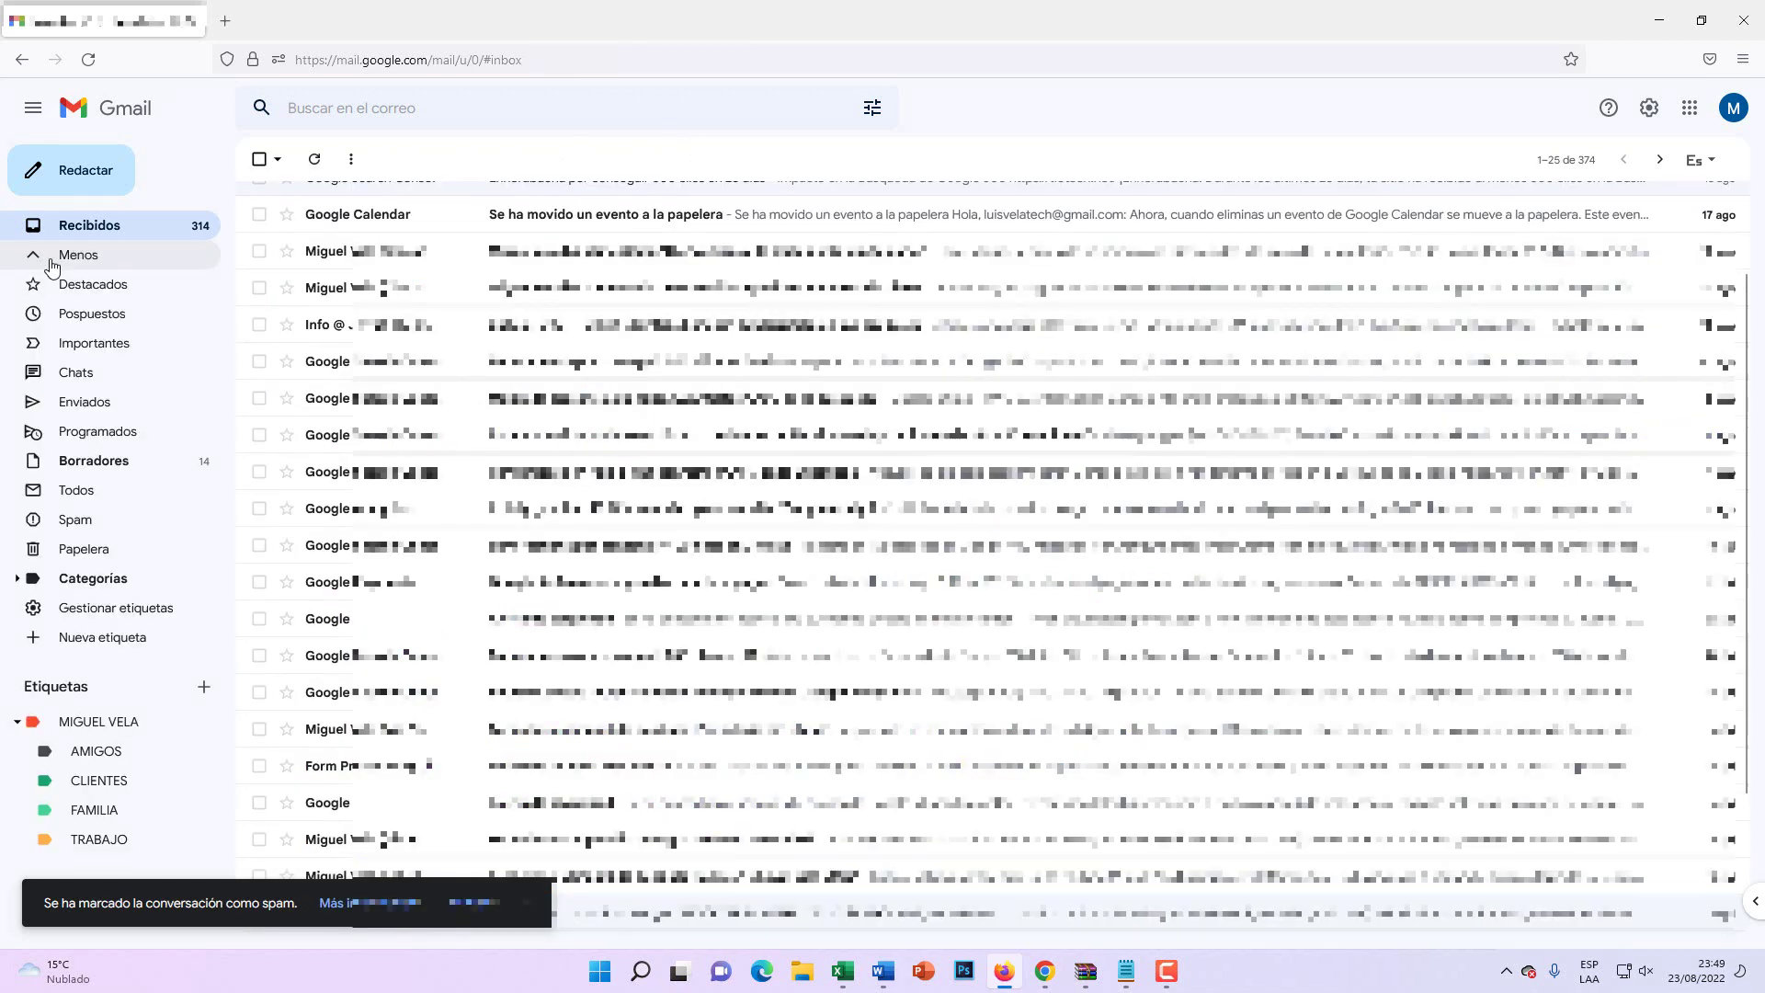
{"action": "left_click", "coordinate": [90, 518]}
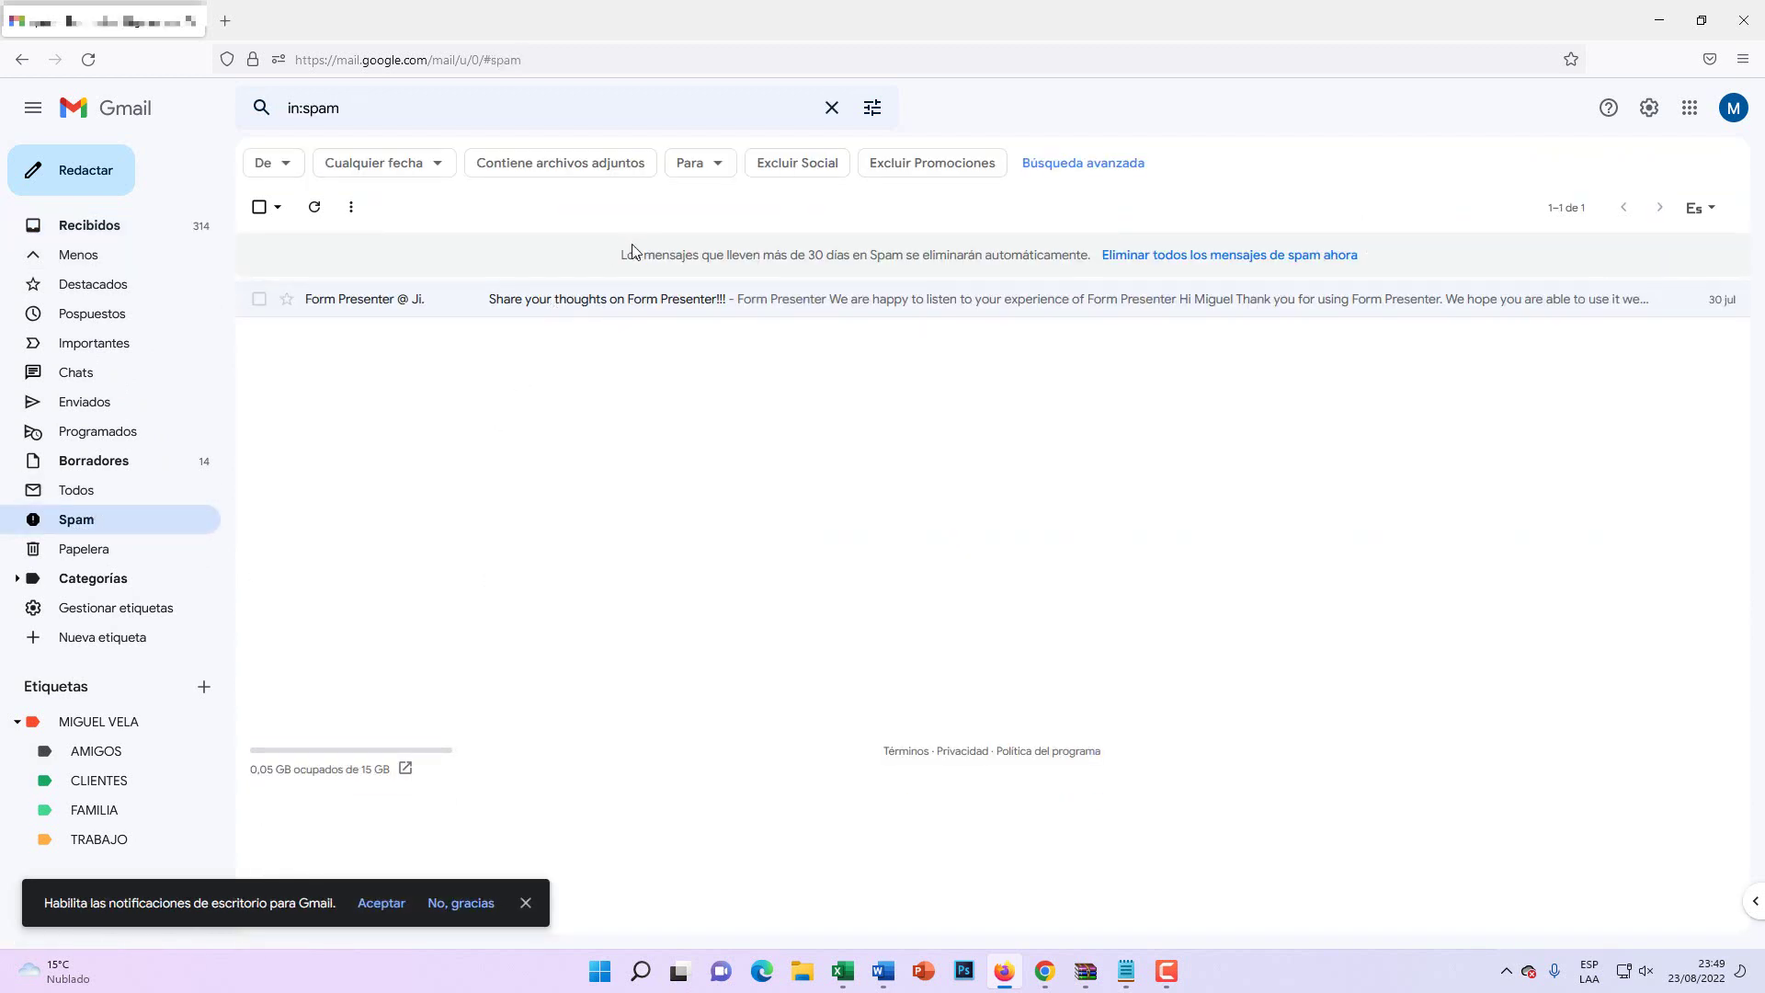
{"action": "left_click_drag", "start_coordinate": [618, 255], "coordinate": [941, 255]}
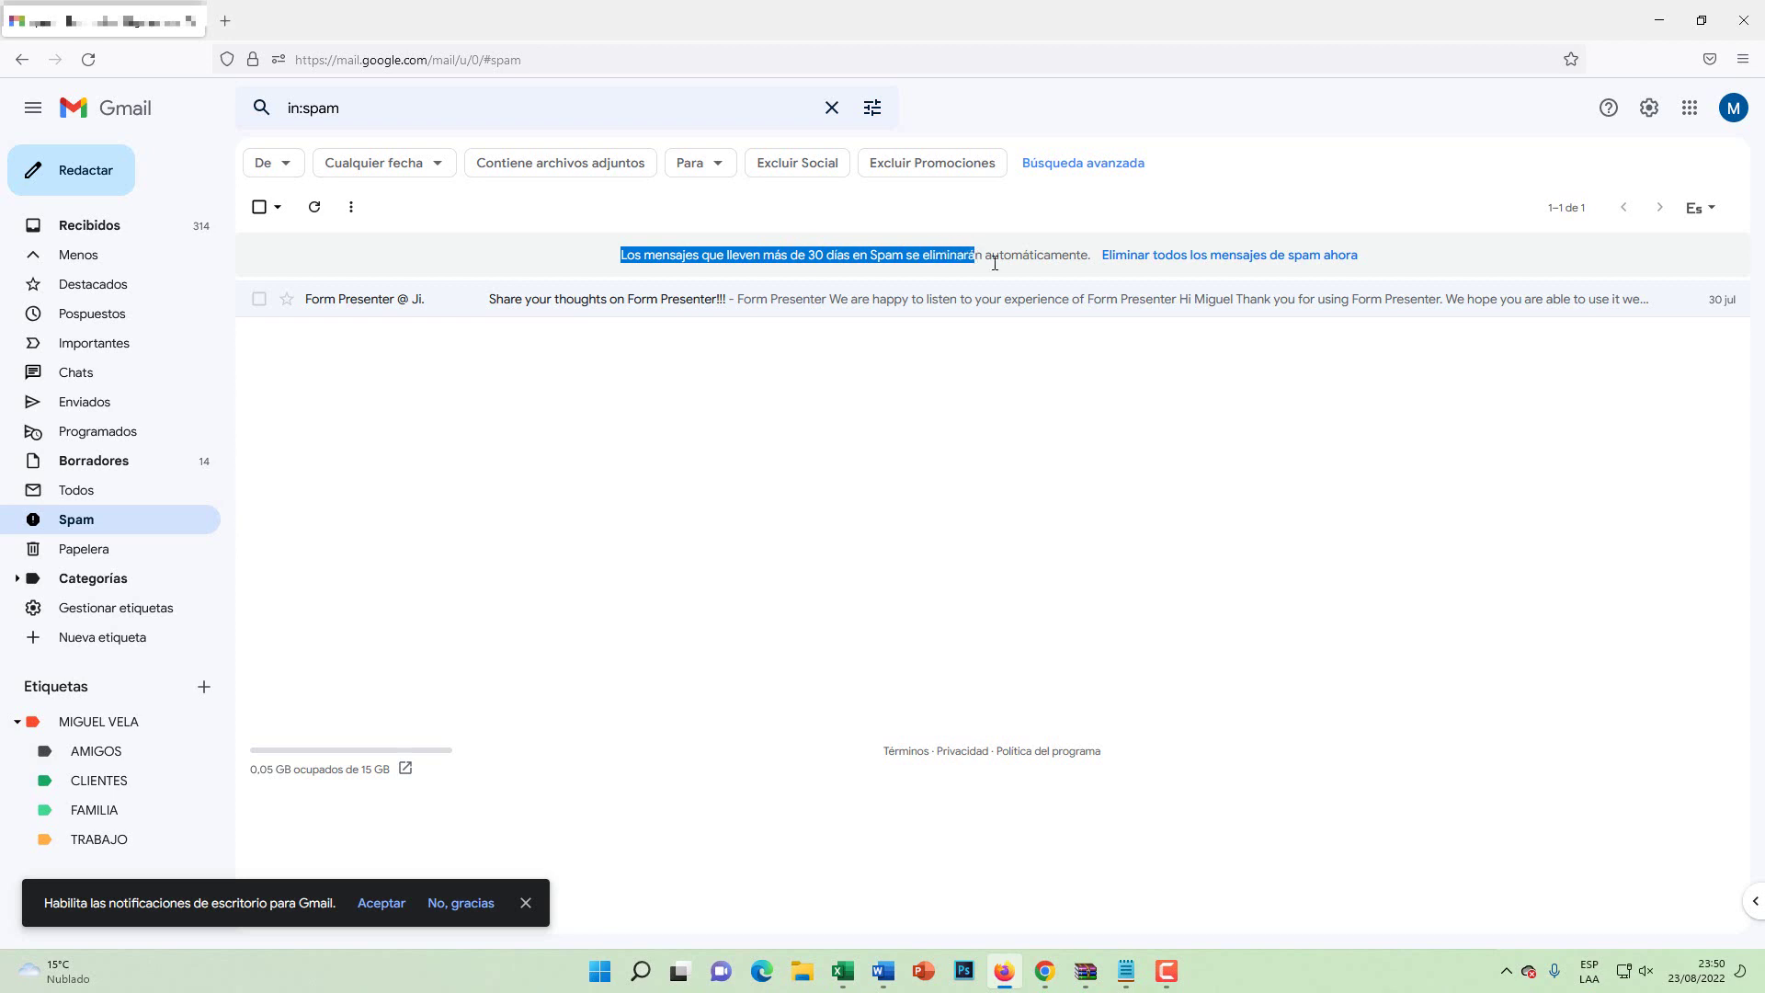
{"action": "left_click_drag", "start_coordinate": [941, 255], "coordinate": [1091, 255]}
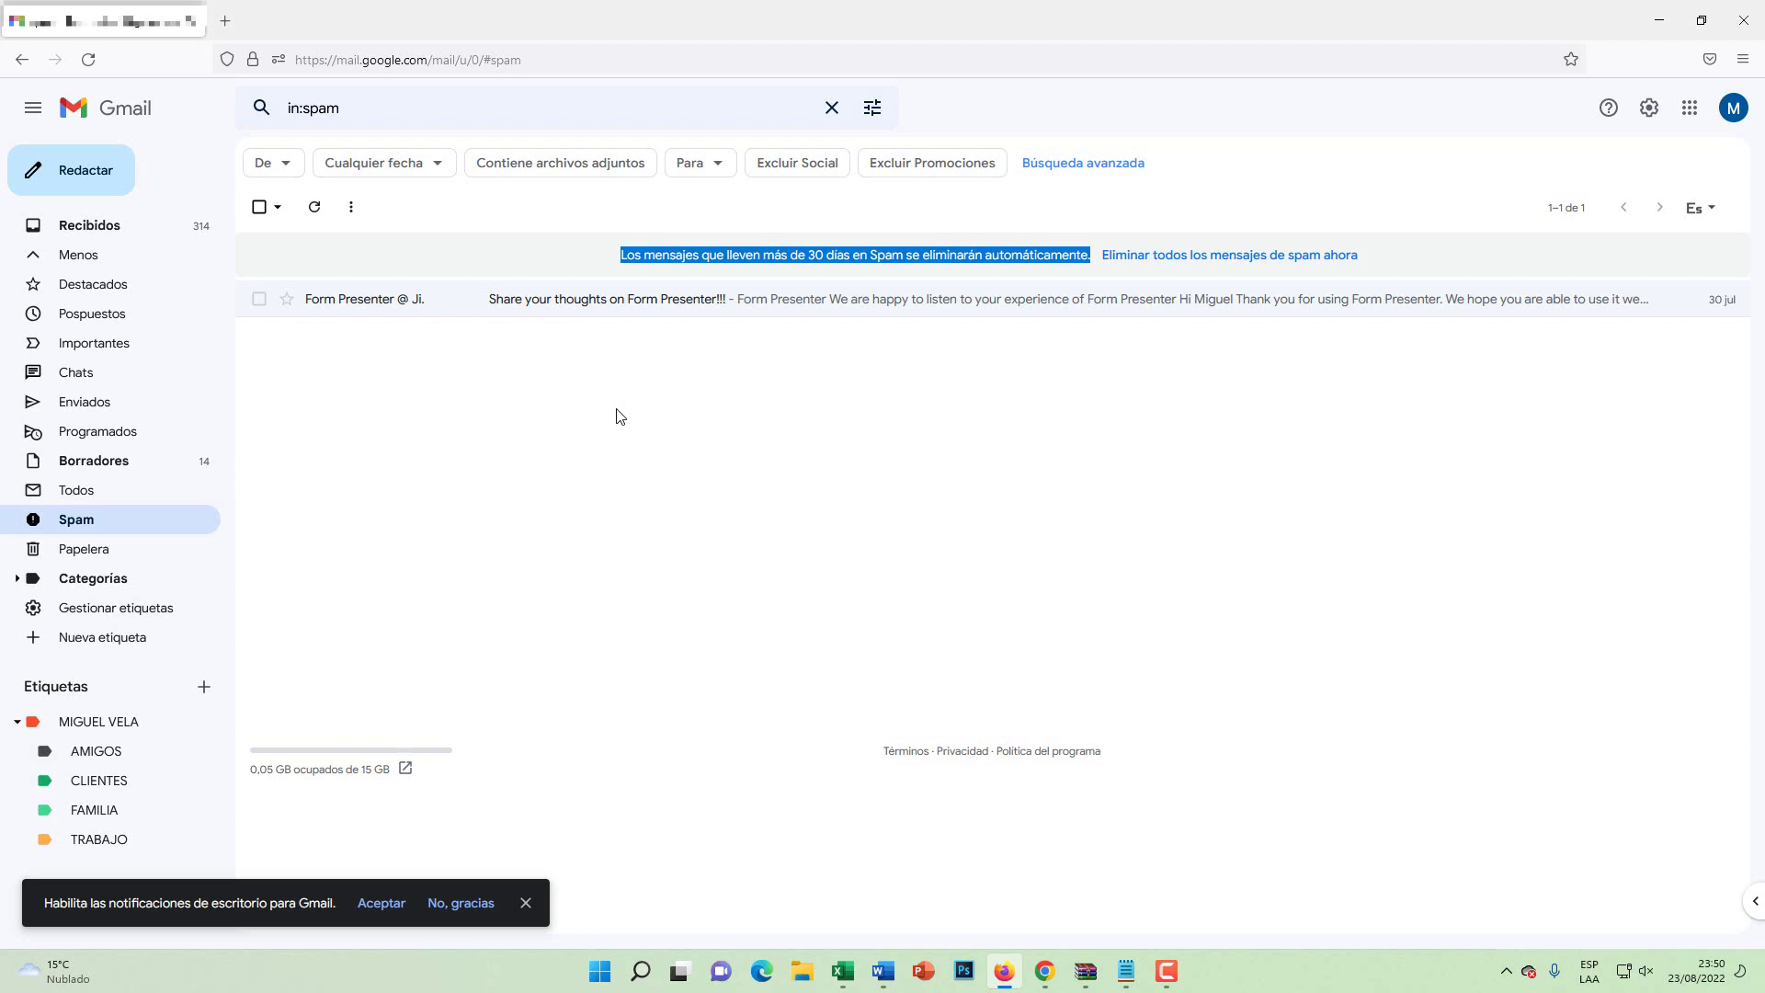
{"action": "mouse_move", "coordinate": [587, 302]}
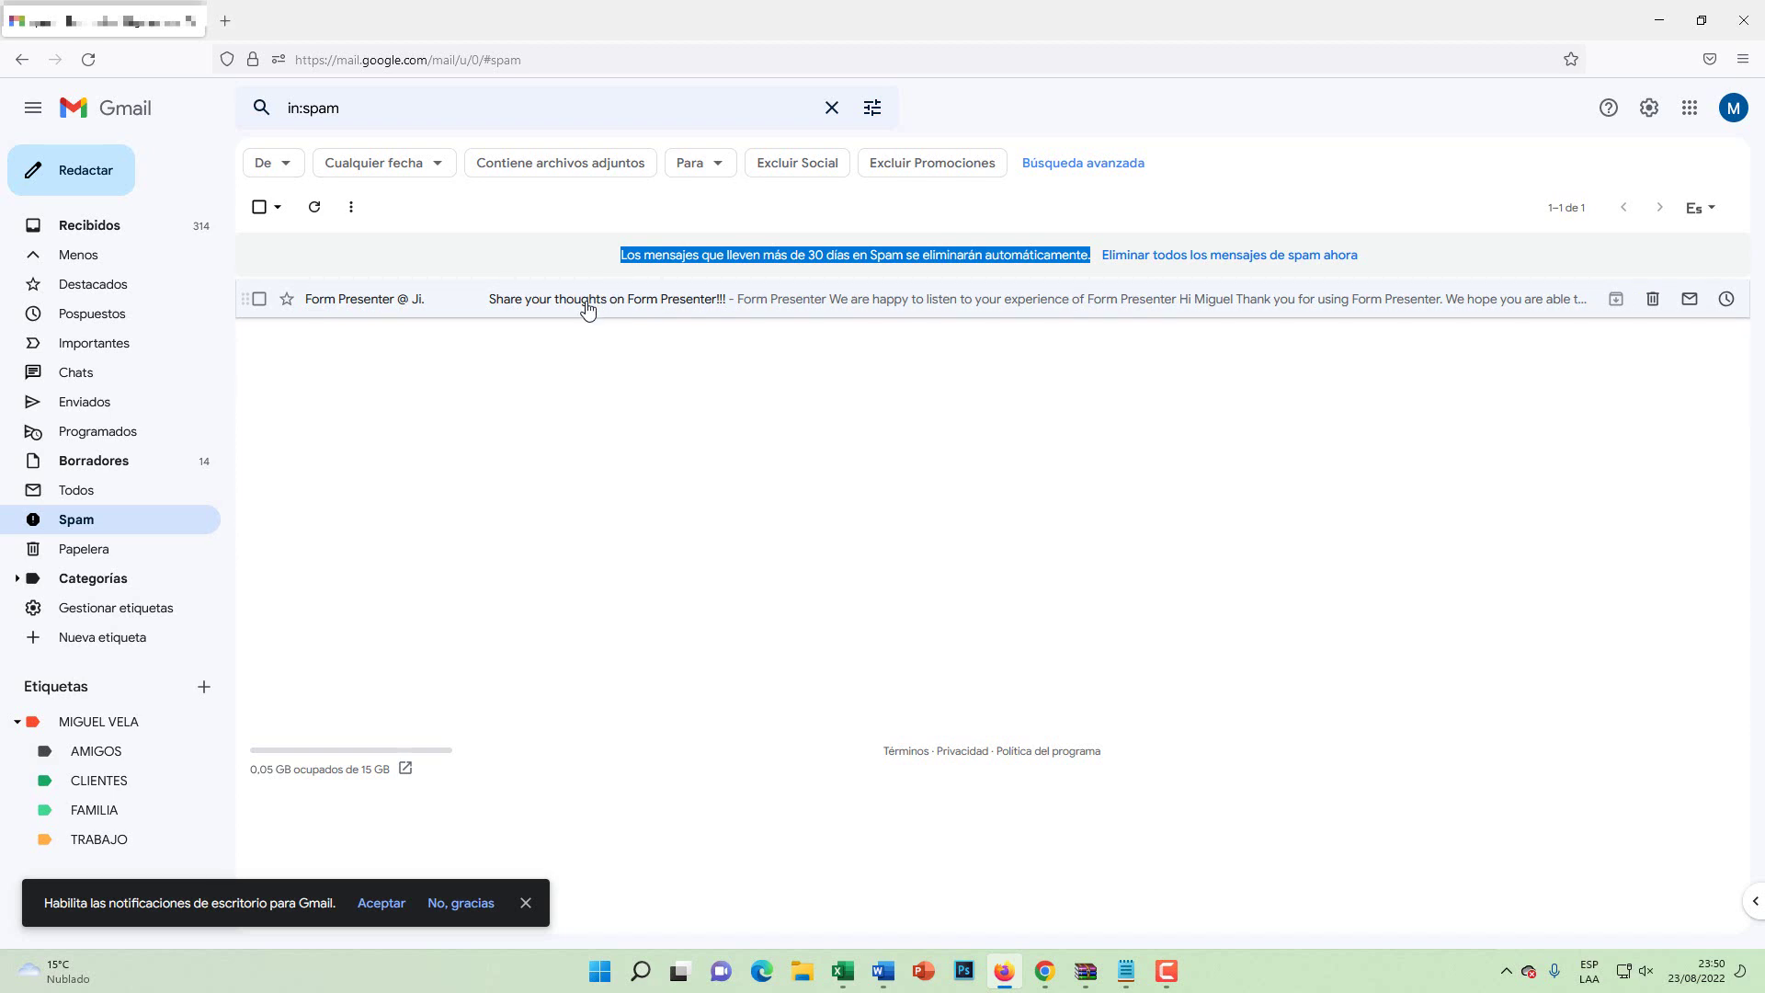
{"action": "left_click", "coordinate": [587, 305]}
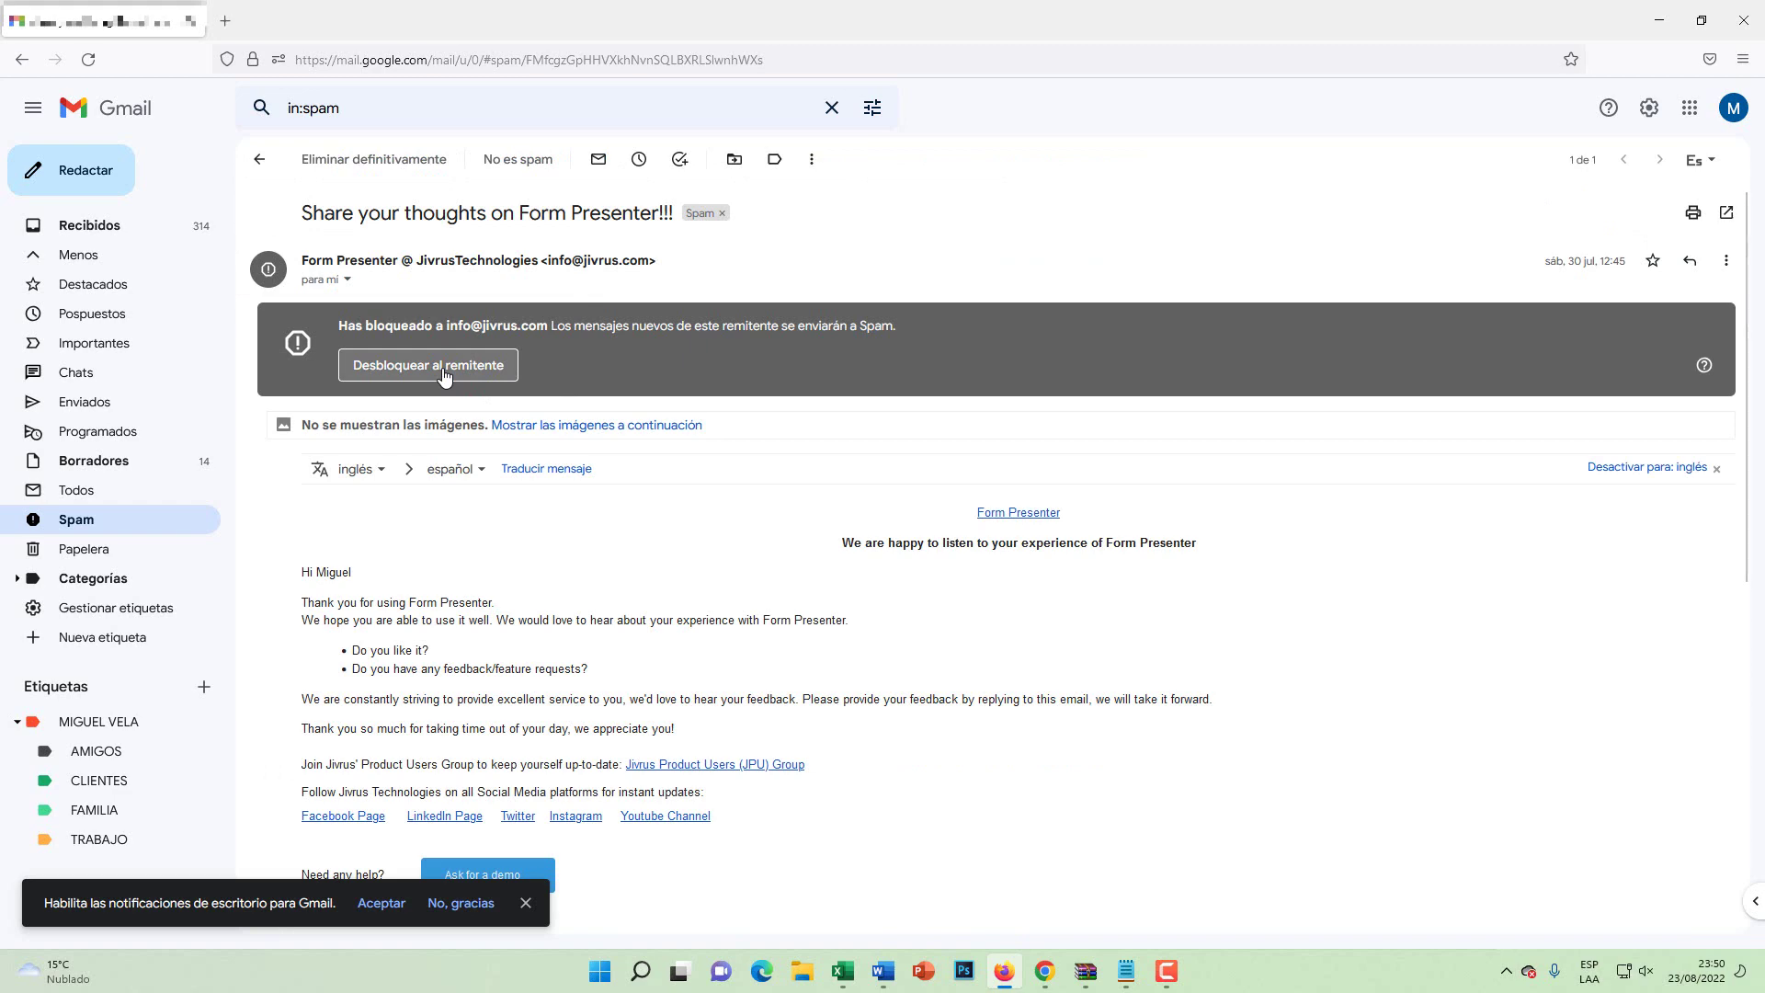
Unblock the Form Presenter sender, mark the message 'No es spam', and return to Recibidos.
{"action": "left_click", "coordinate": [443, 366]}
{"action": "left_click", "coordinate": [1048, 565]}
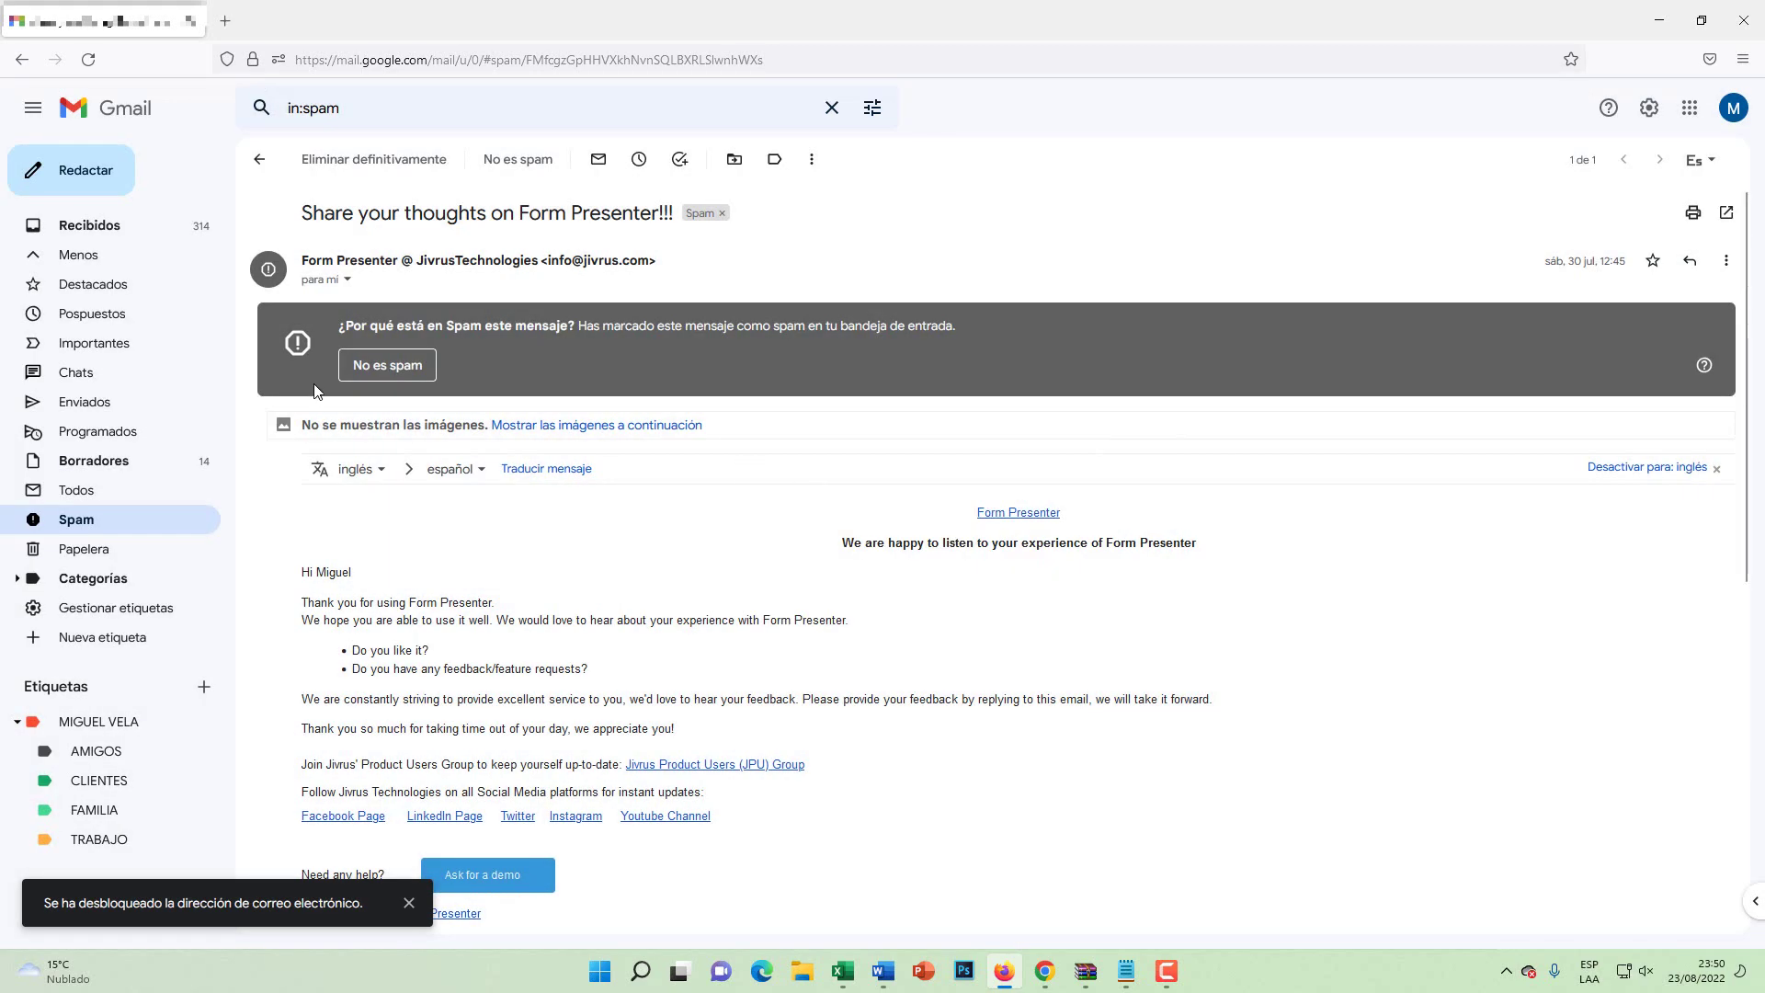
{"action": "left_click", "coordinate": [386, 365]}
{"action": "left_click", "coordinate": [105, 224]}
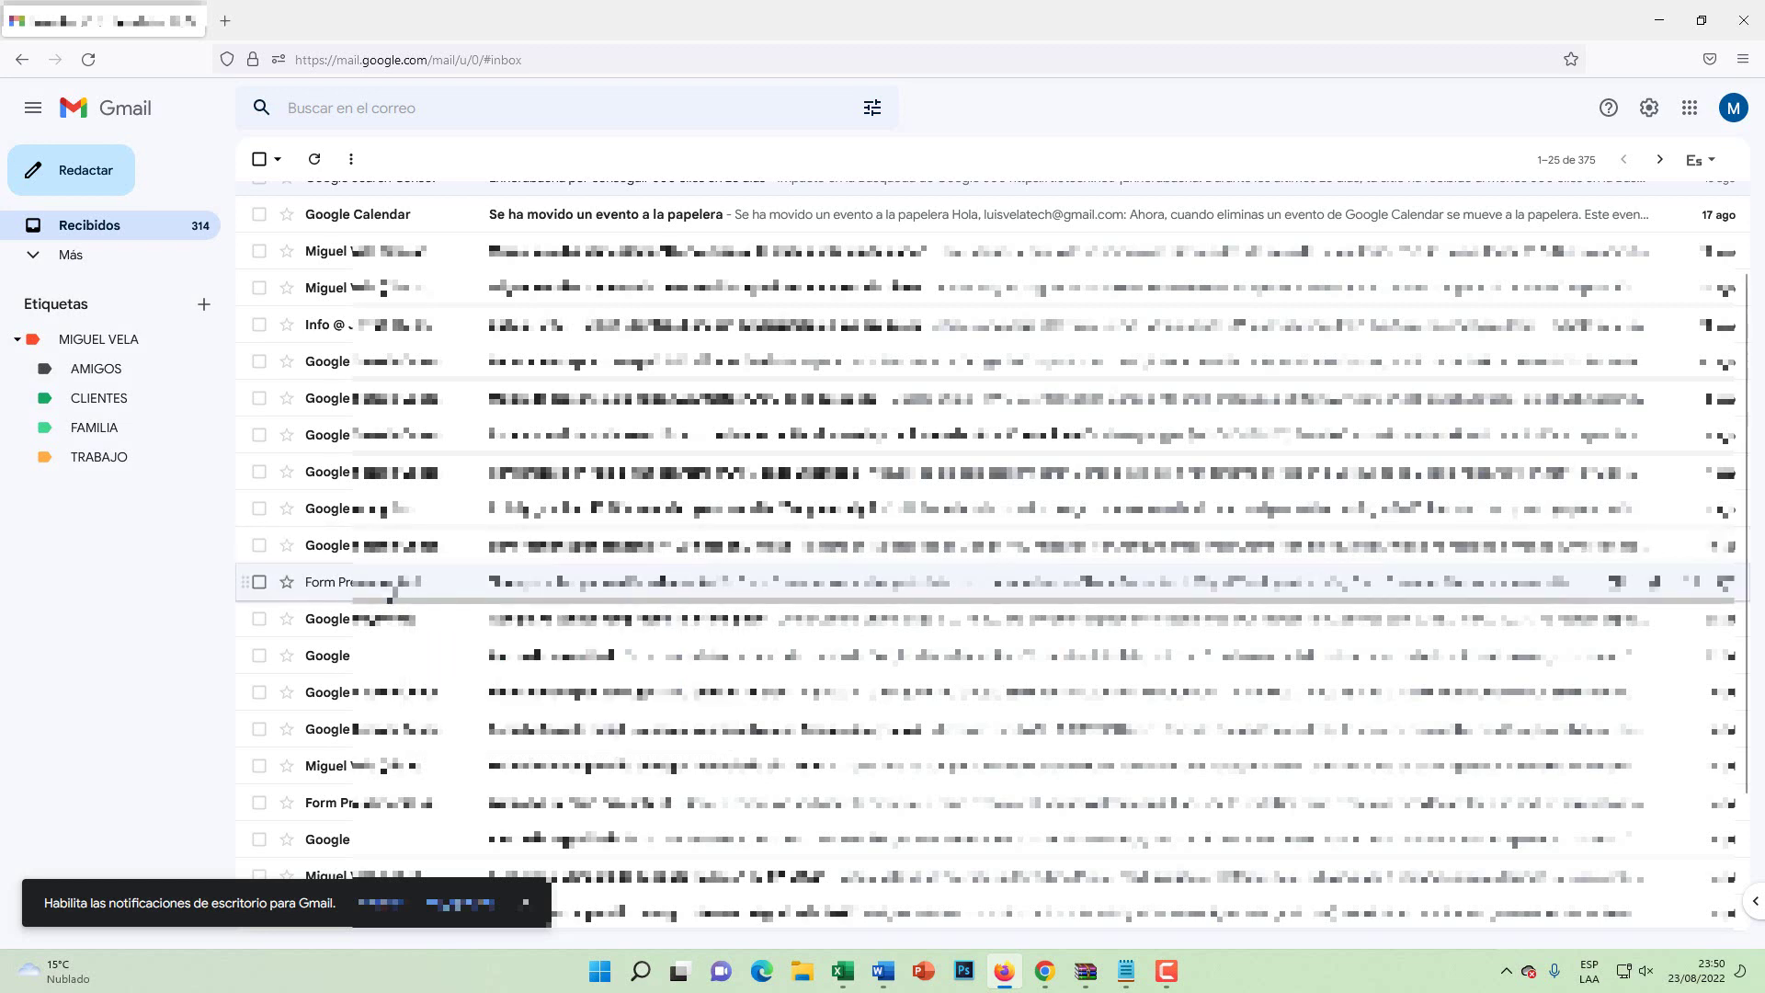
{"action": "mouse_move", "coordinate": [339, 581]}
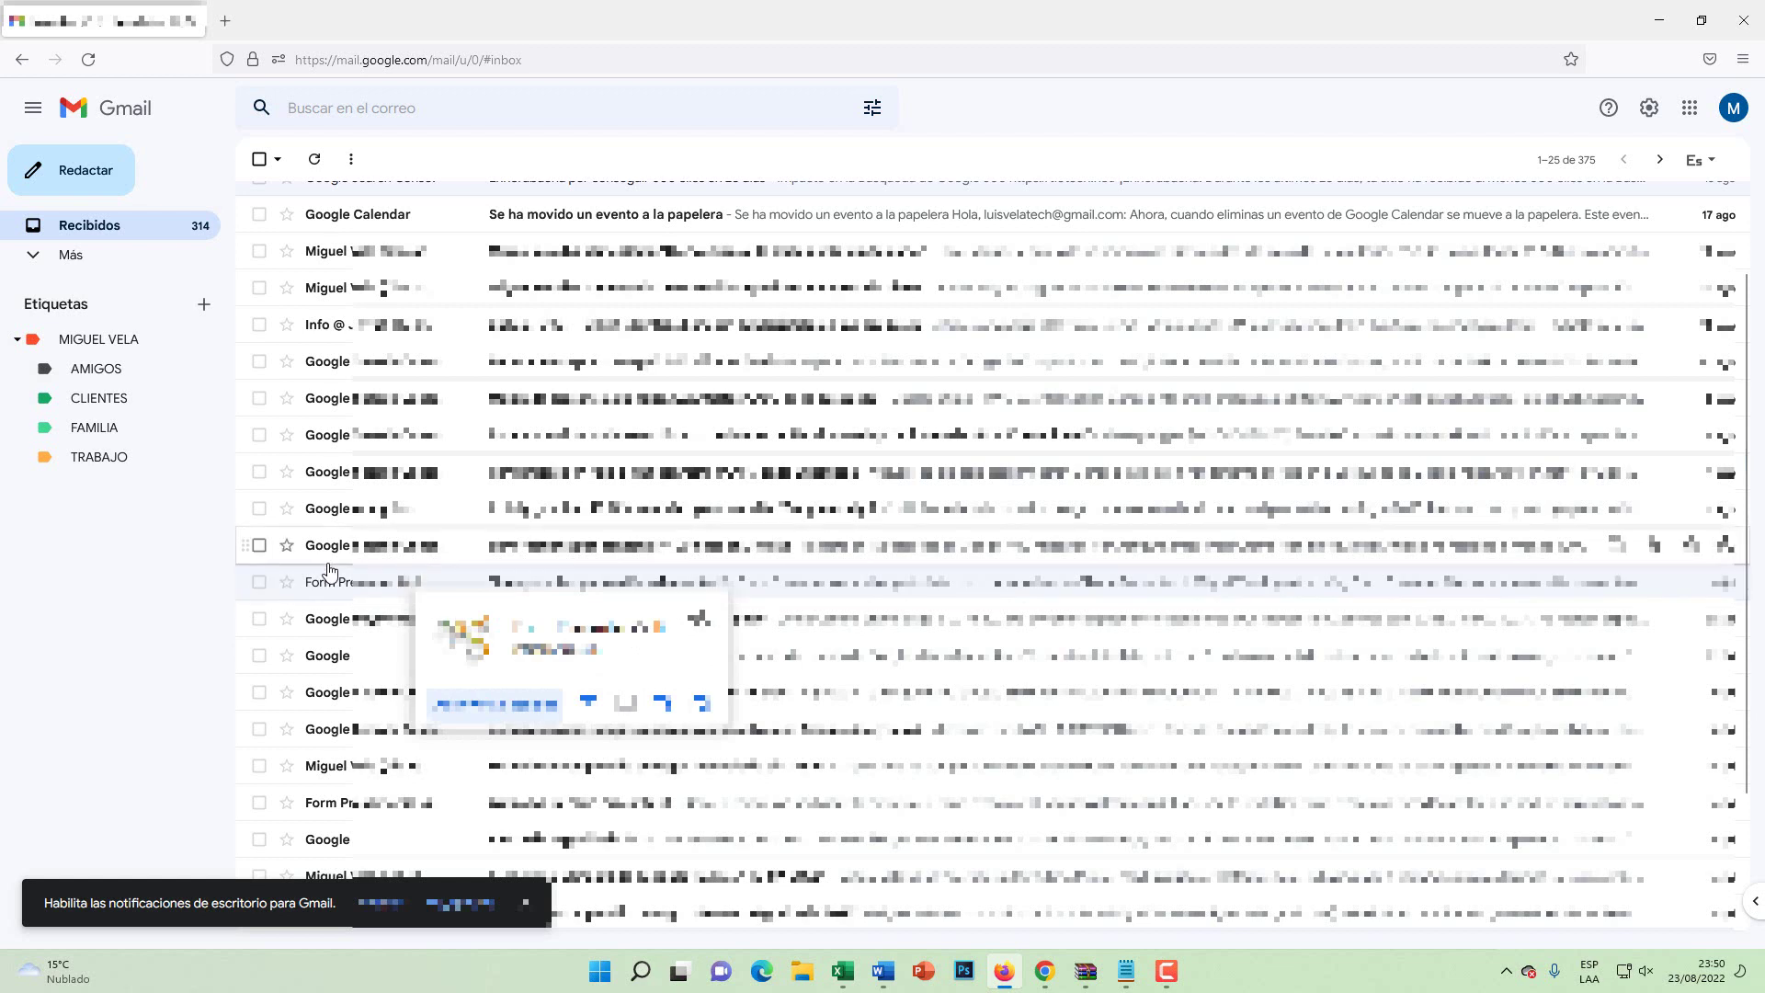
Reopen the 'Share your thoughts on Form Presenter!!!' email from the inbox list.
{"action": "left_click", "coordinate": [366, 588]}
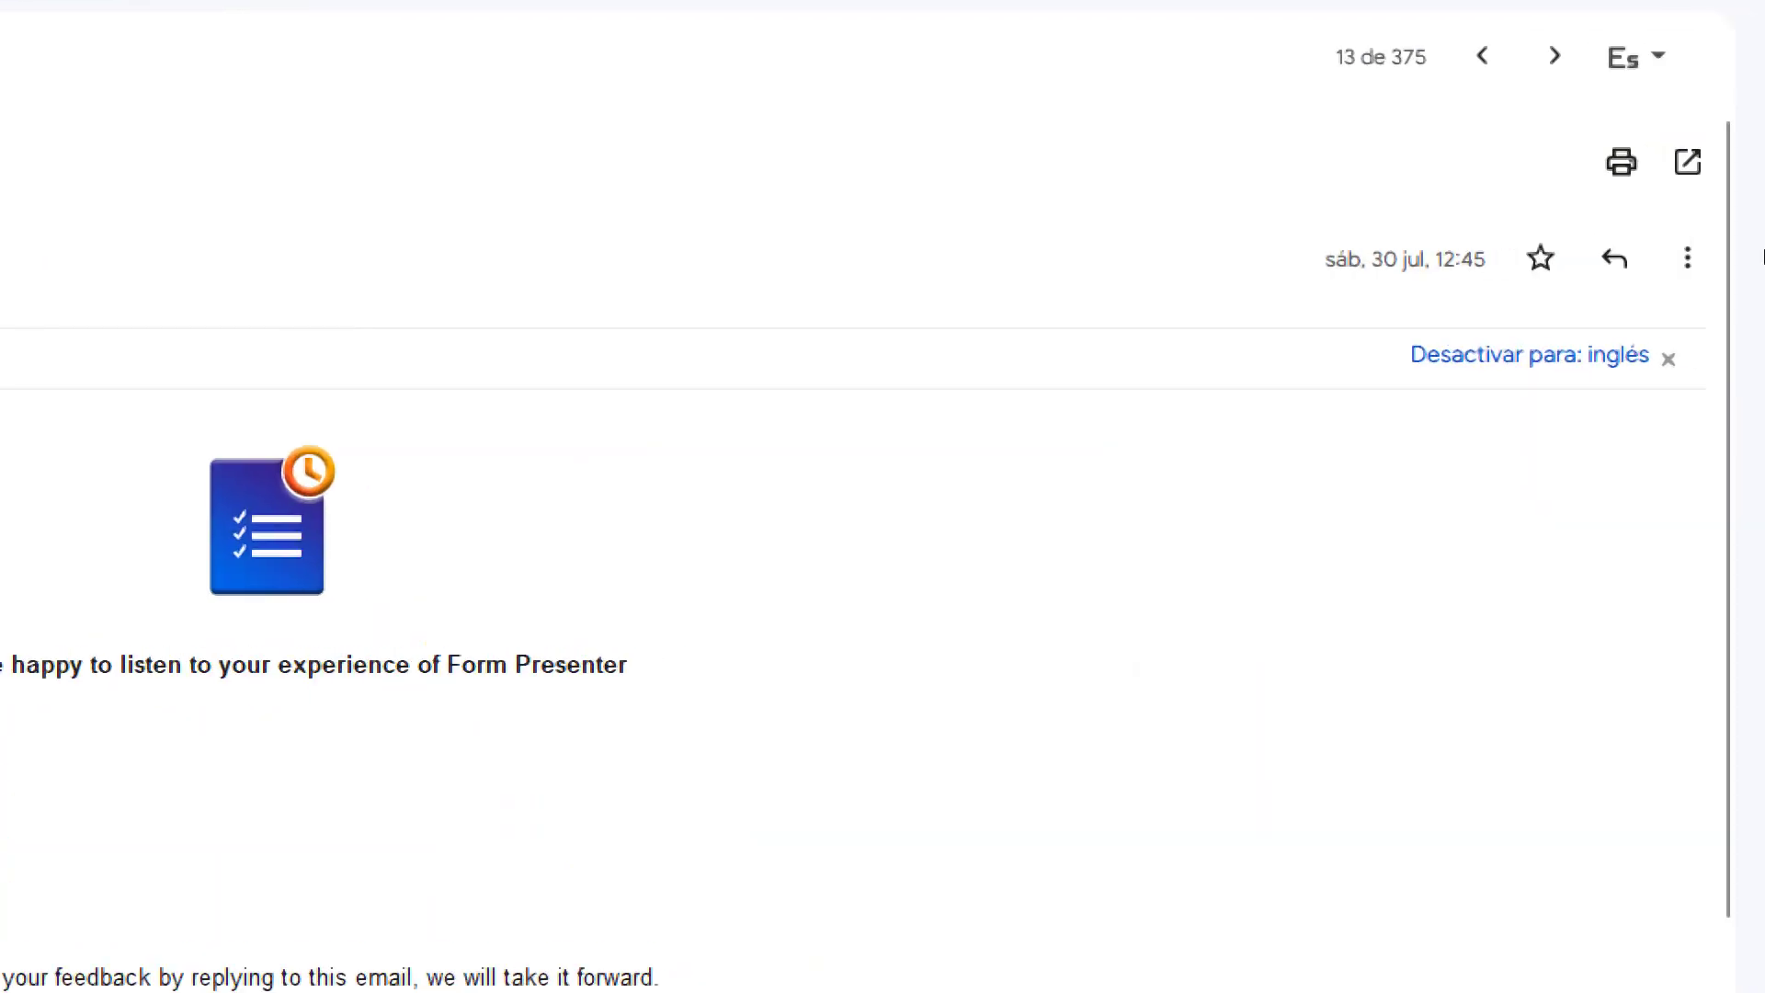
Bring up the 'Marcar como spam' dialog for the Form Presenter message.
{"action": "left_click", "coordinate": [1705, 264]}
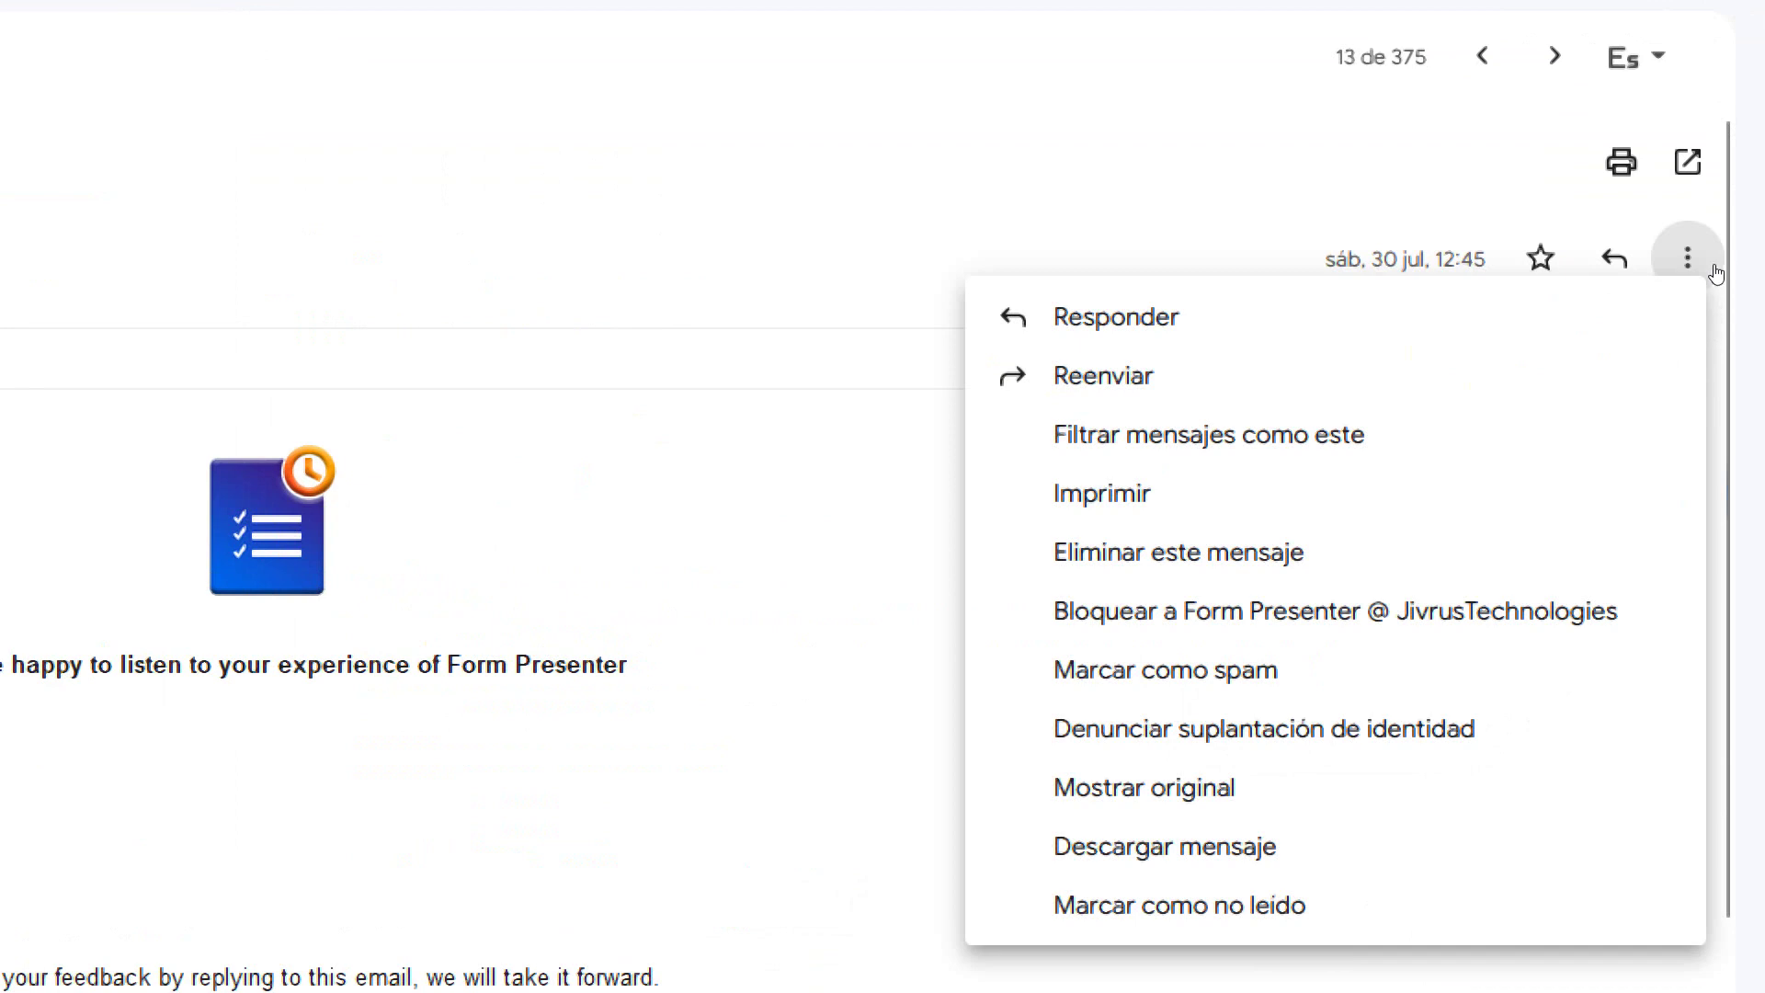
{"action": "key", "text": "Down"}
{"action": "key", "text": "Down"}
{"action": "key", "text": "Down"}
{"action": "key", "text": "Up"}
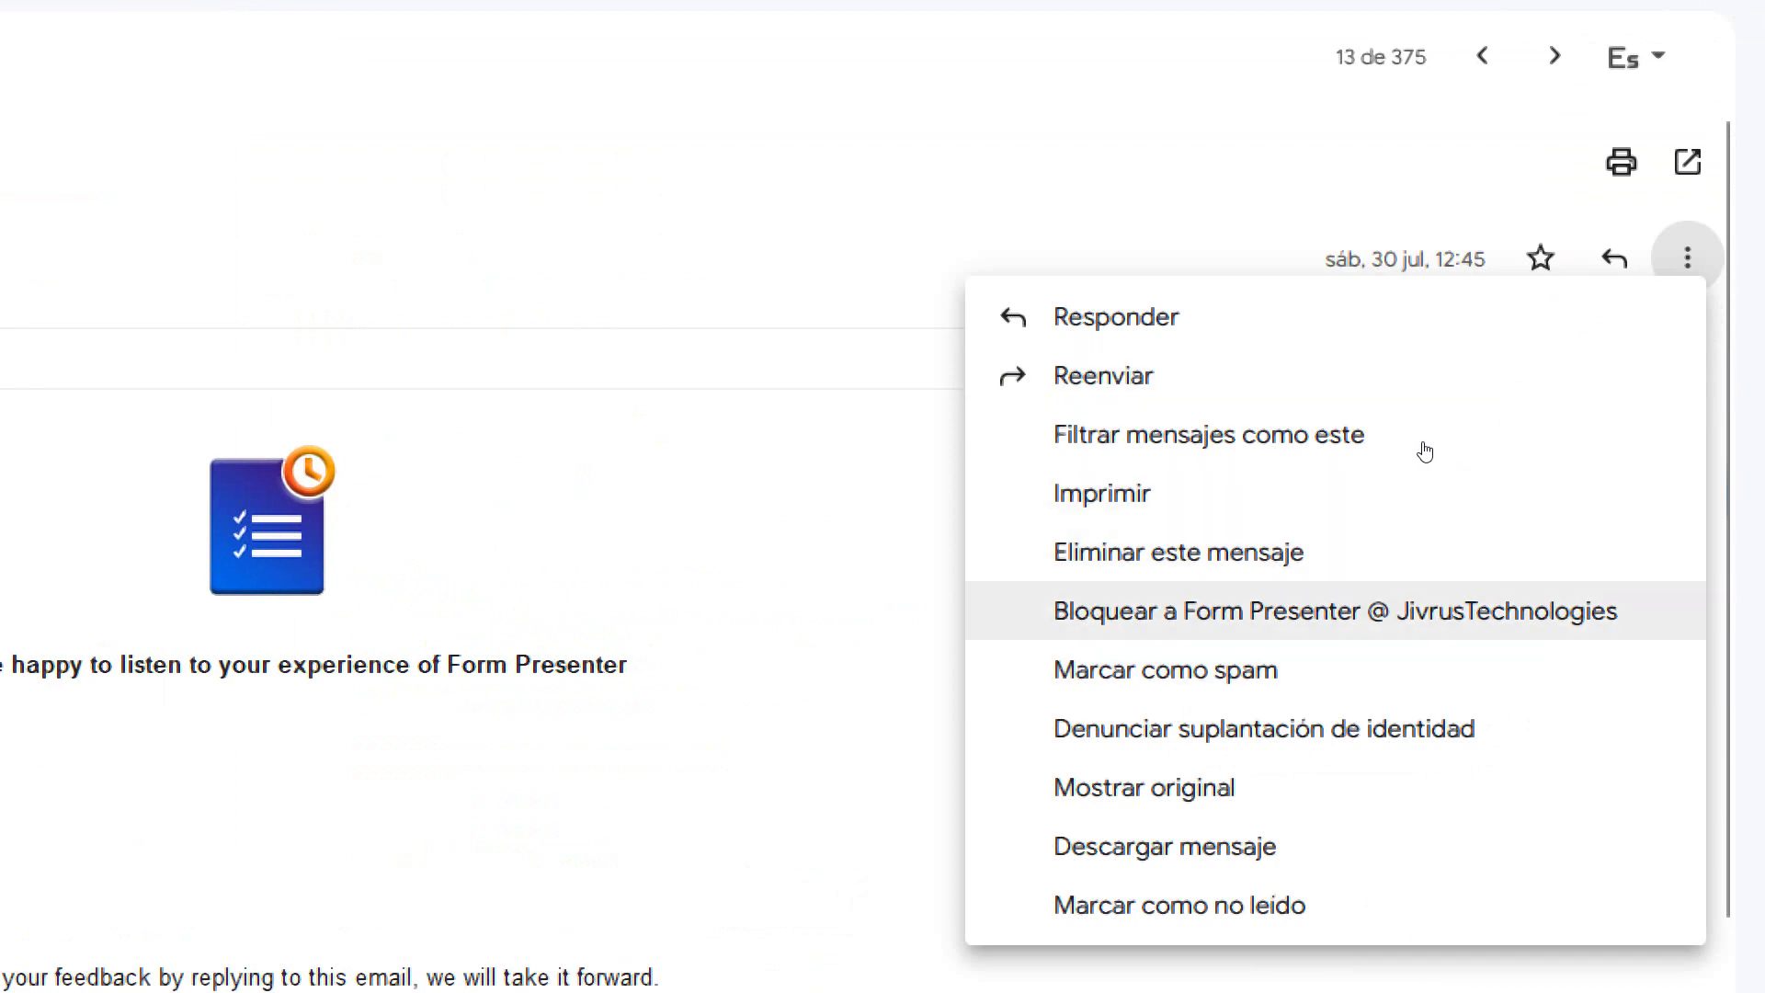
{"action": "key", "text": "Down"}
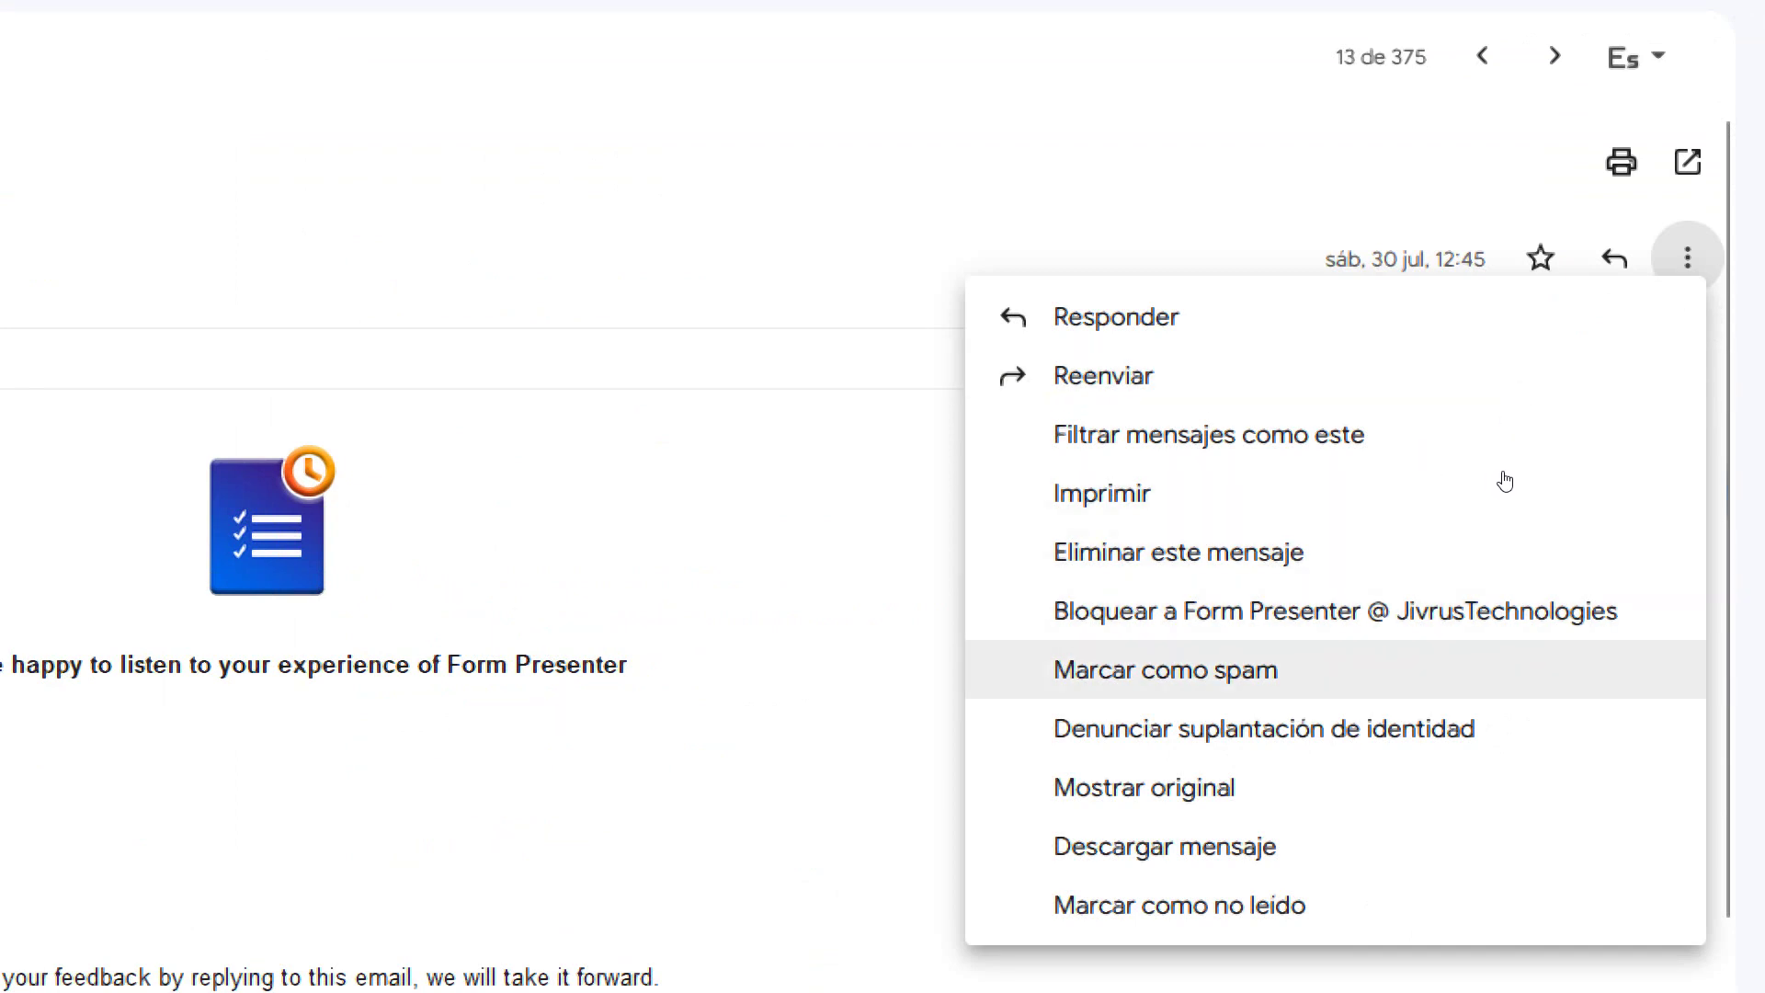
{"action": "left_click", "coordinate": [1505, 466]}
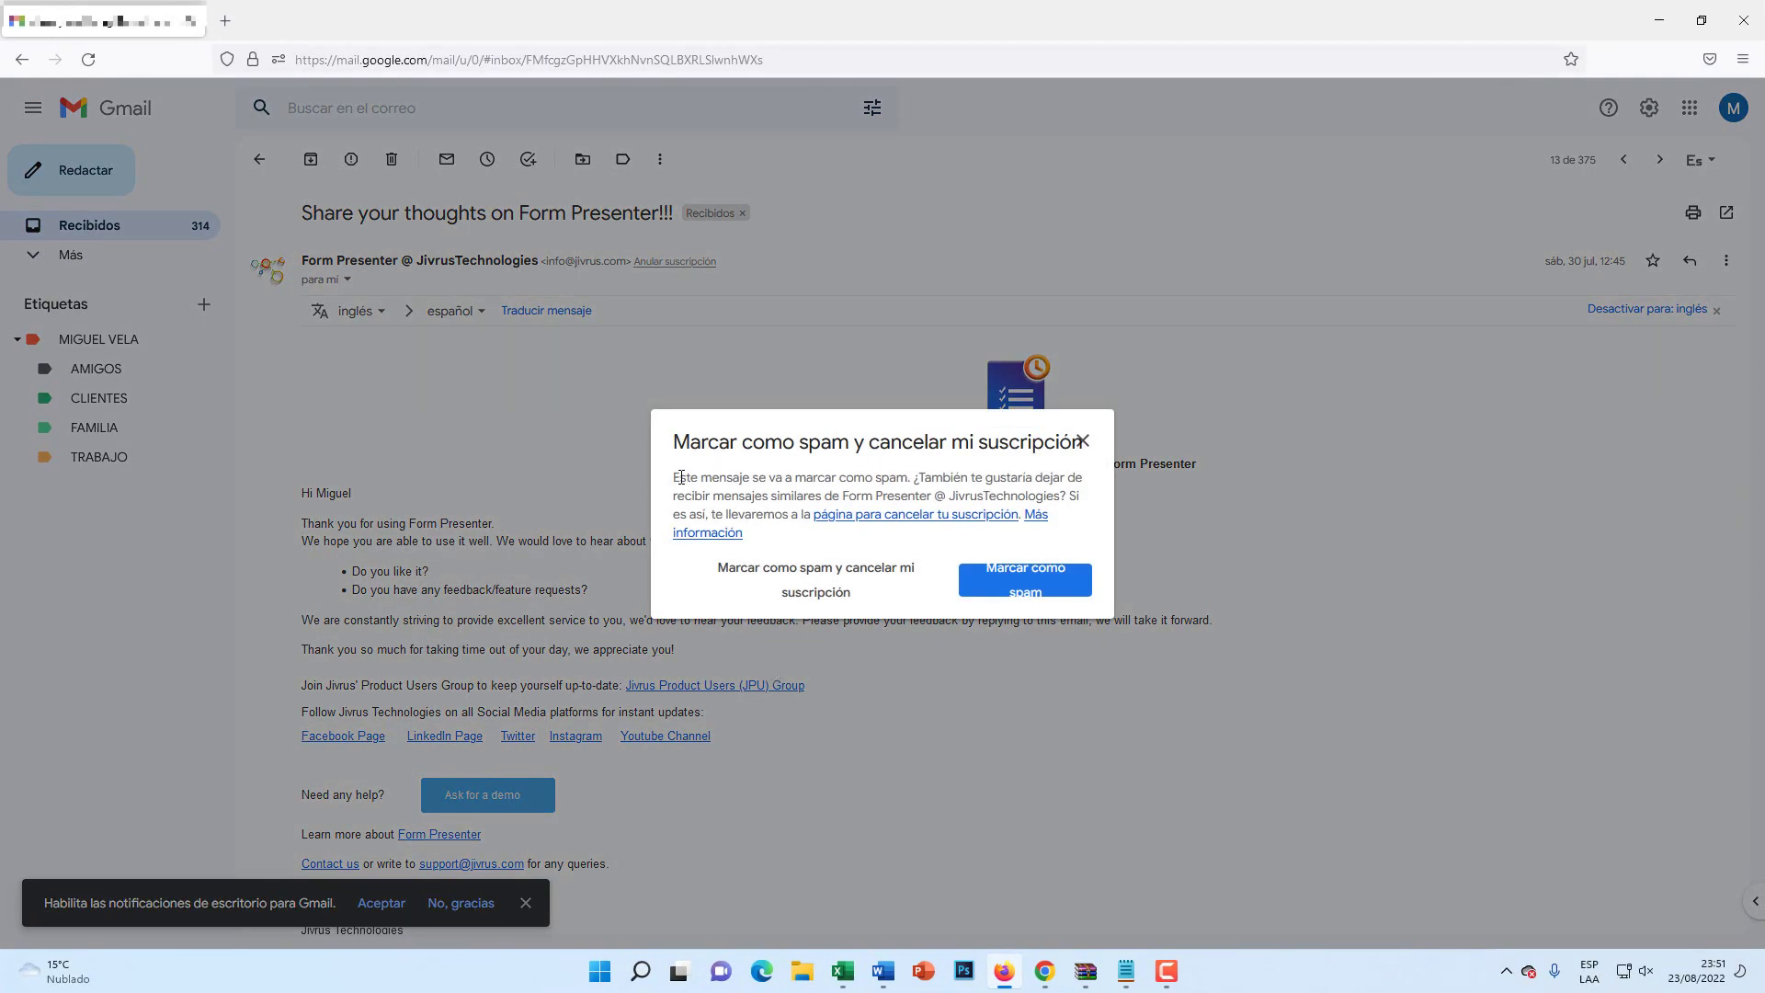
{"action": "left_click_drag", "start_coordinate": [681, 477], "coordinate": [1031, 496]}
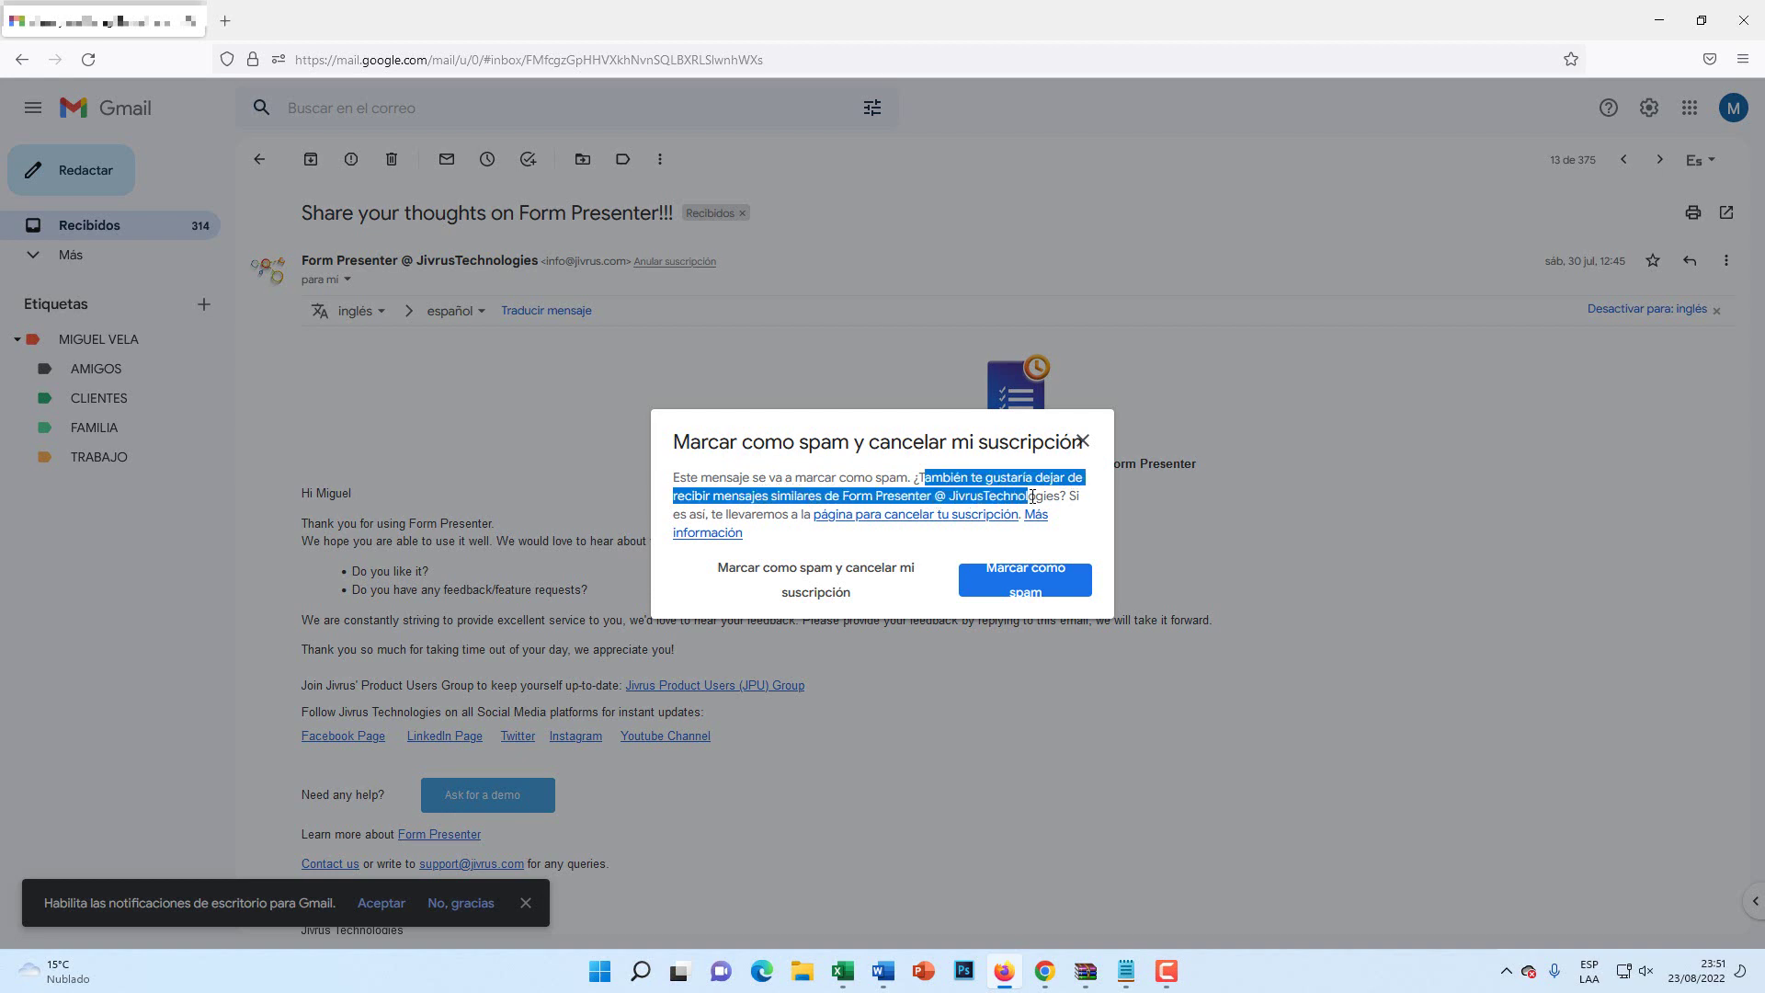
{"action": "left_click_drag", "start_coordinate": [717, 515], "coordinate": [798, 514]}
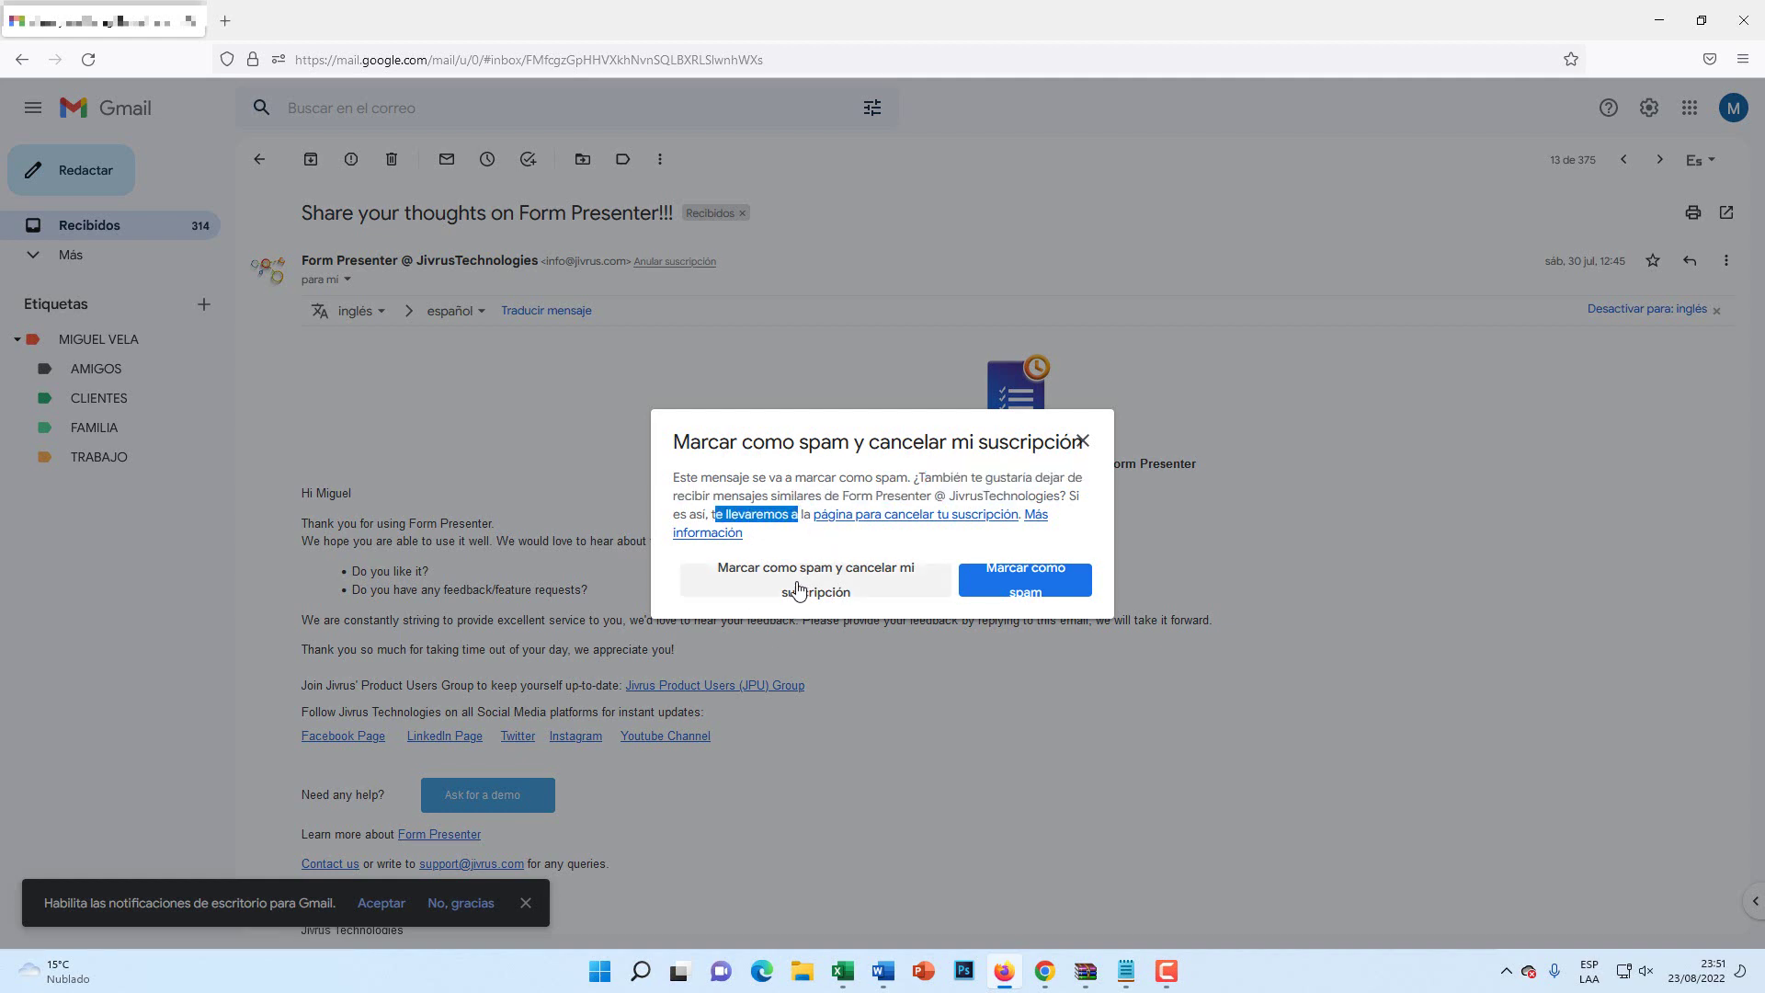
Dismiss the spam dialog without reporting and return to the inbox list.
{"action": "key", "text": "super+plus"}
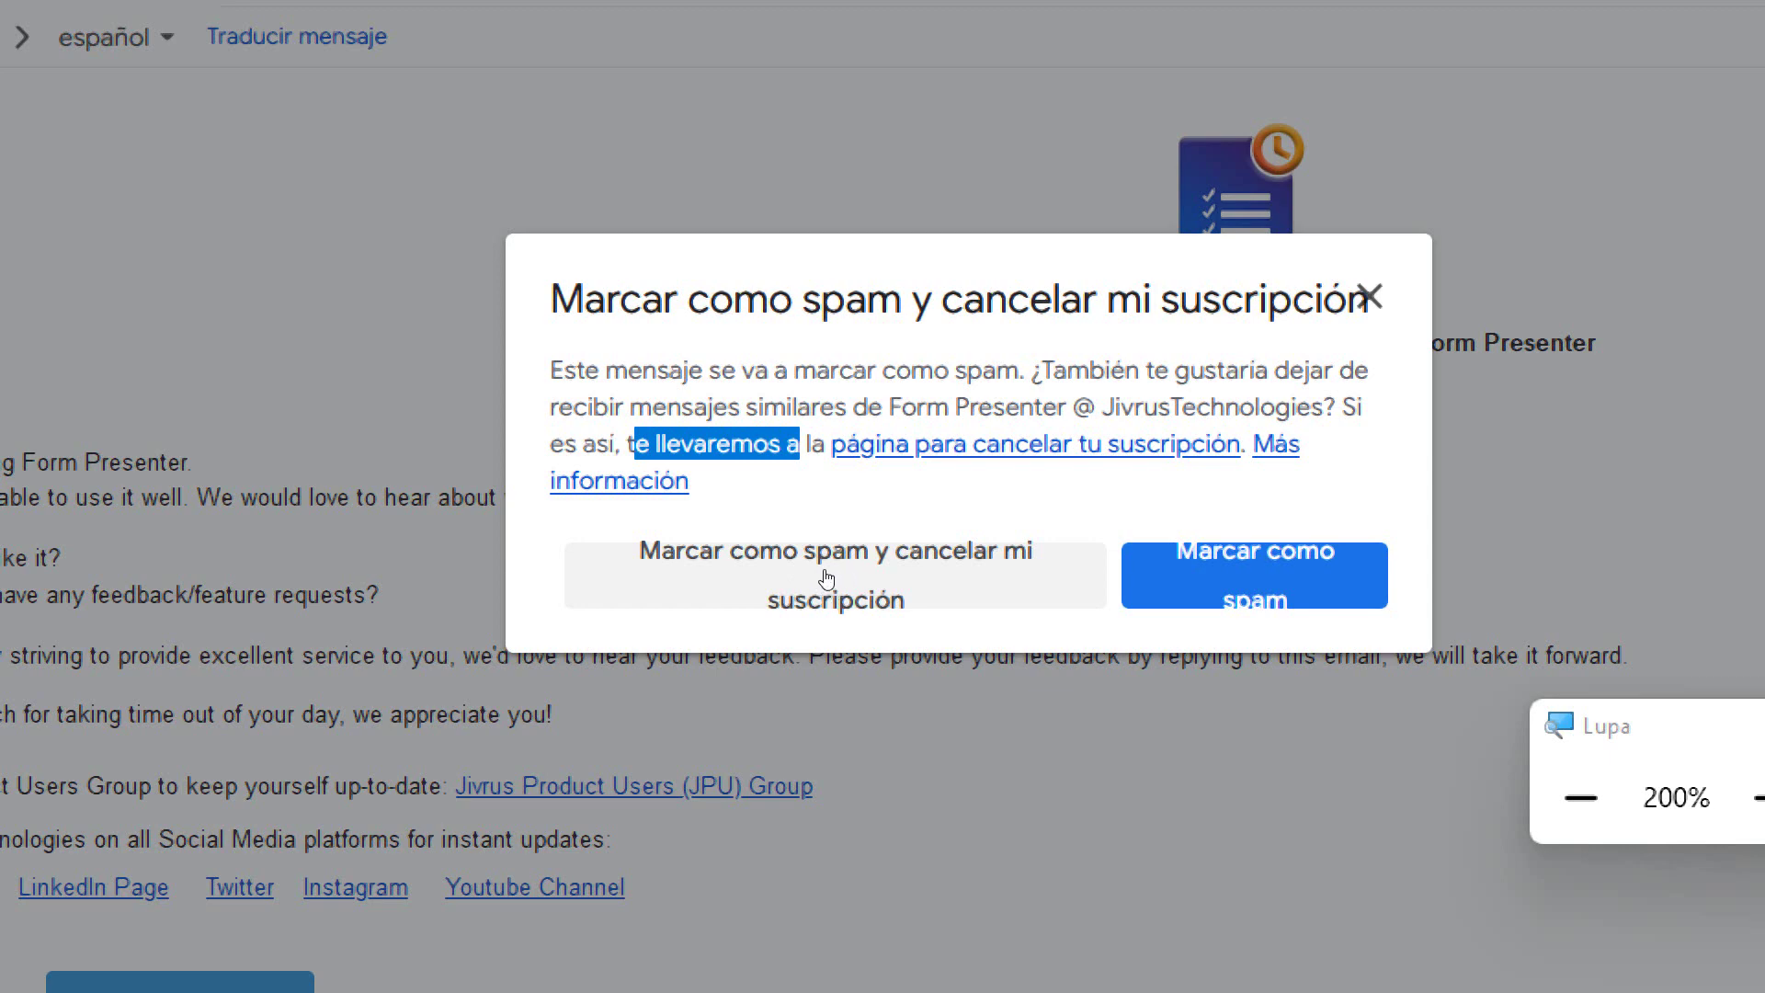
{"action": "key", "text": "super+Escape"}
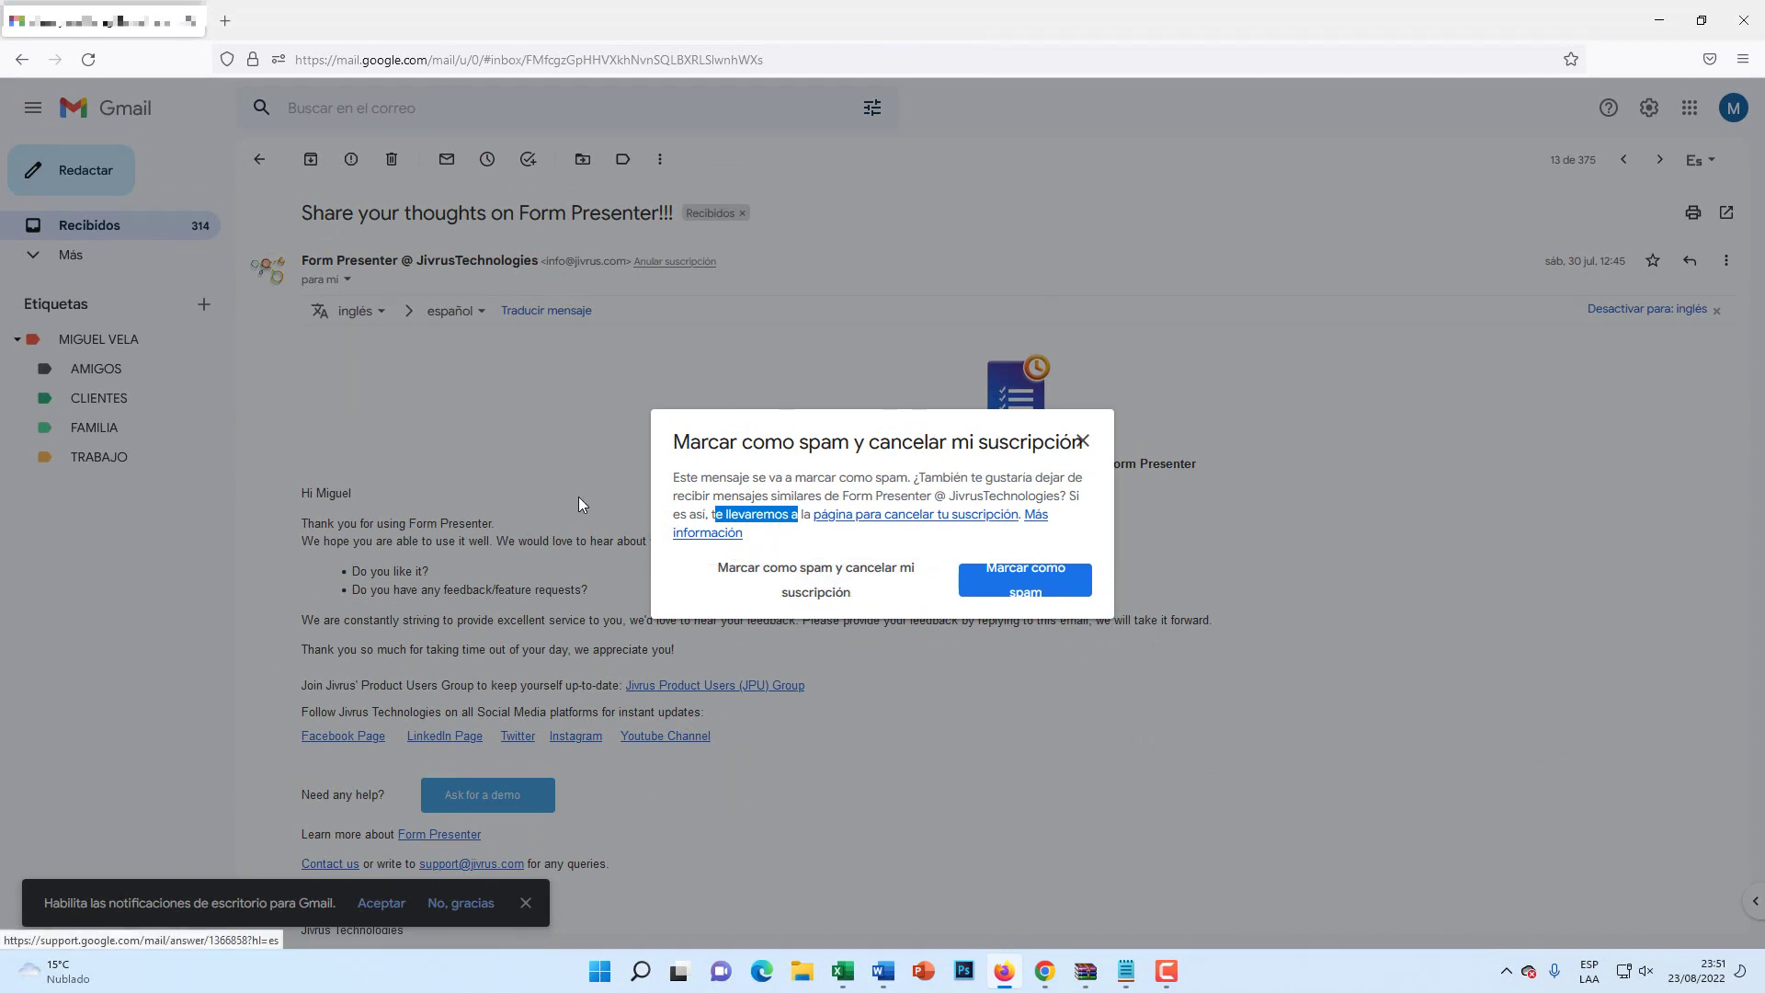
{"action": "left_click", "coordinate": [516, 394]}
{"action": "key", "text": "Escape"}
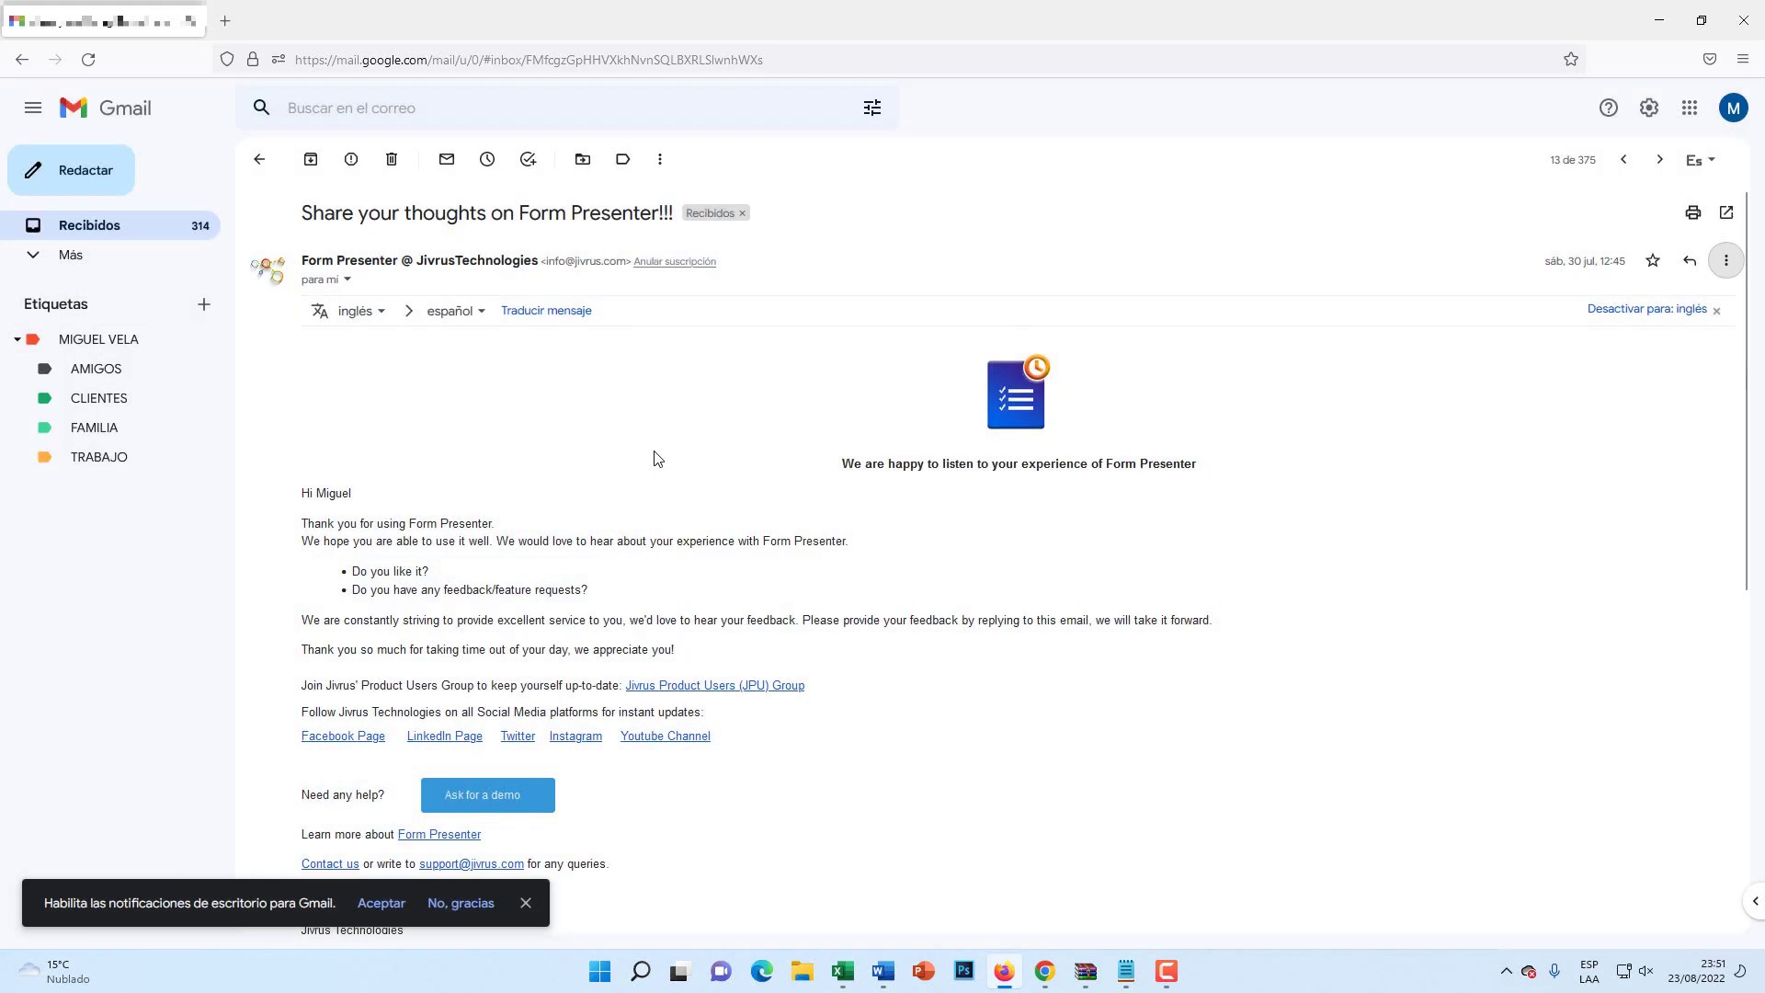
{"action": "left_click", "coordinate": [90, 225]}
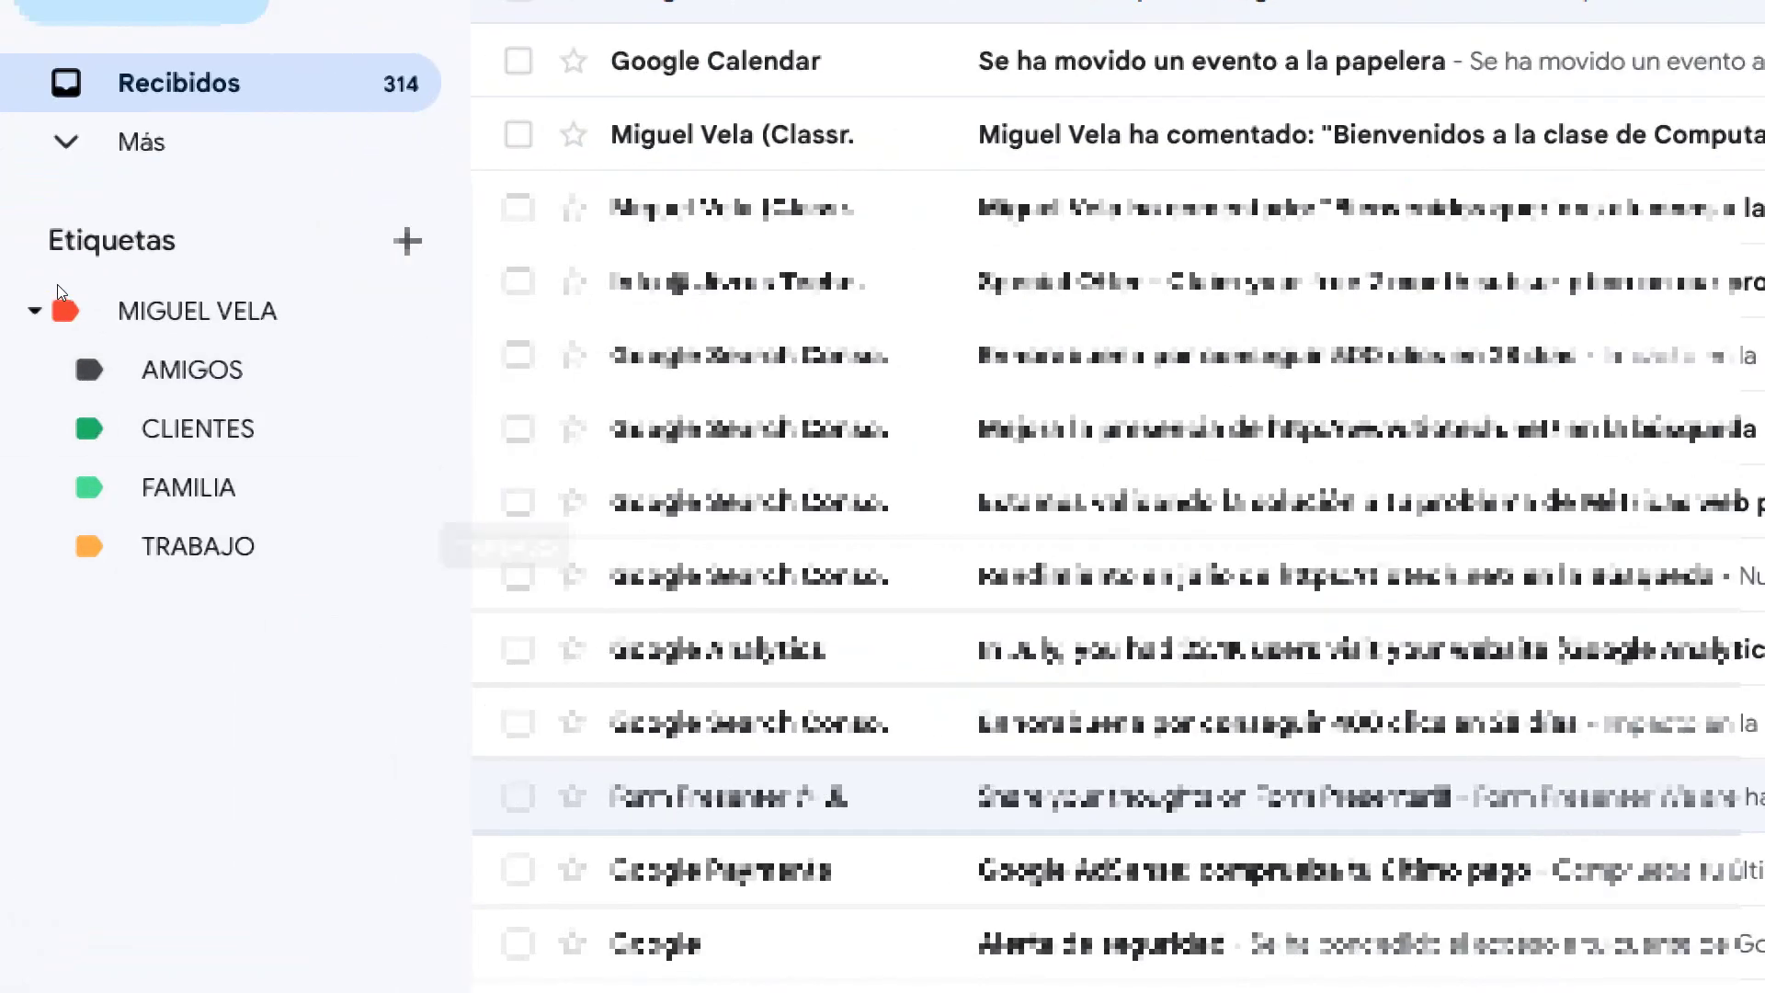
{"action": "left_click", "coordinate": [407, 240]}
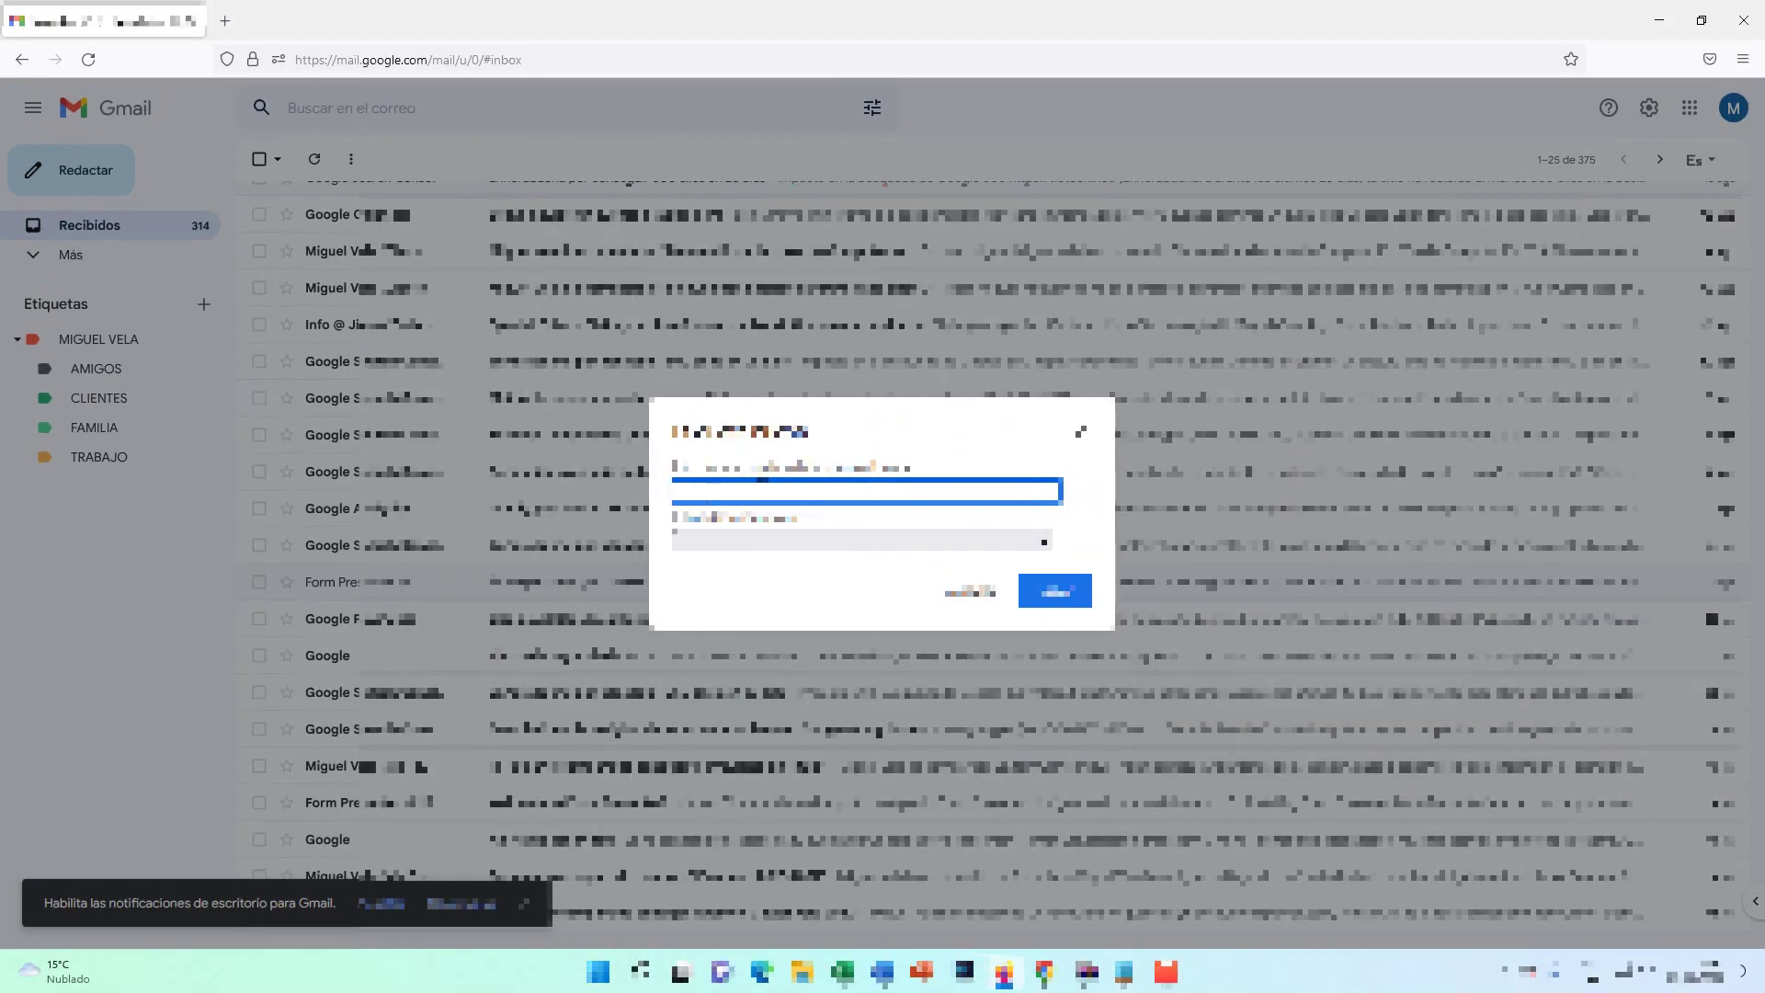
{"action": "left_click", "coordinate": [1081, 431]}
{"action": "mouse_move", "coordinate": [97, 339]}
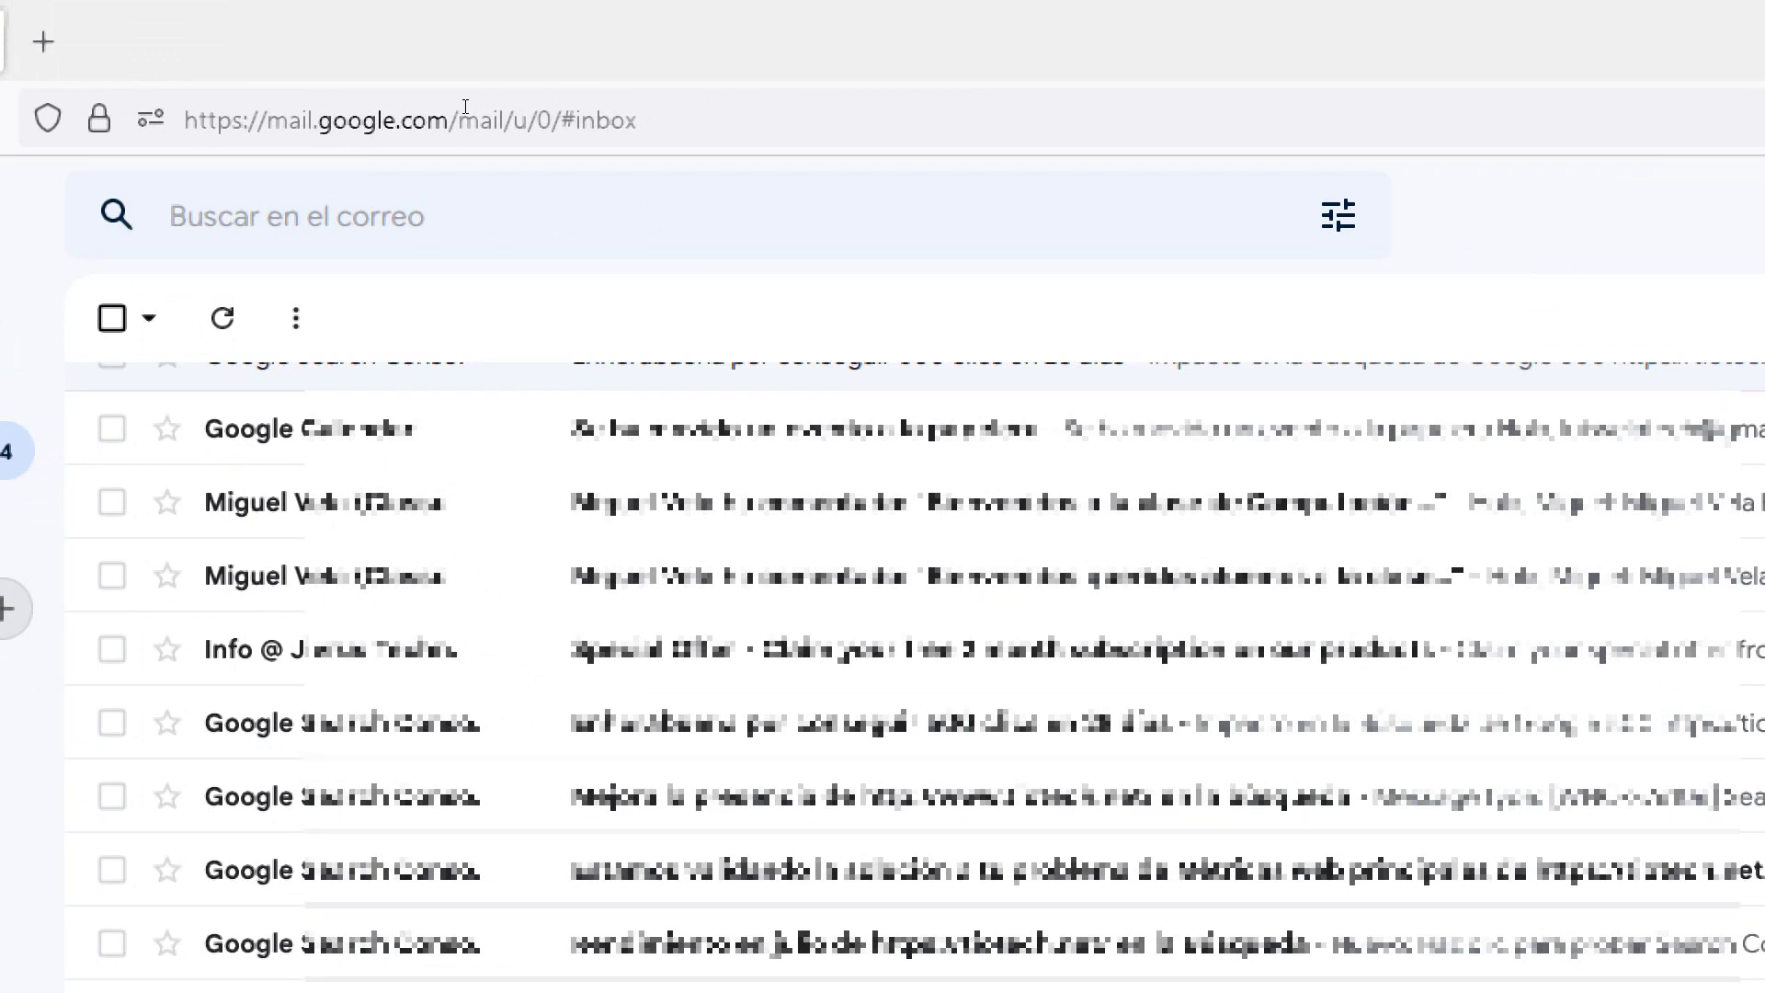
Enter the sender's e-mail address in the De search field and choose Crear filtro.
{"action": "key", "text": "slash"}
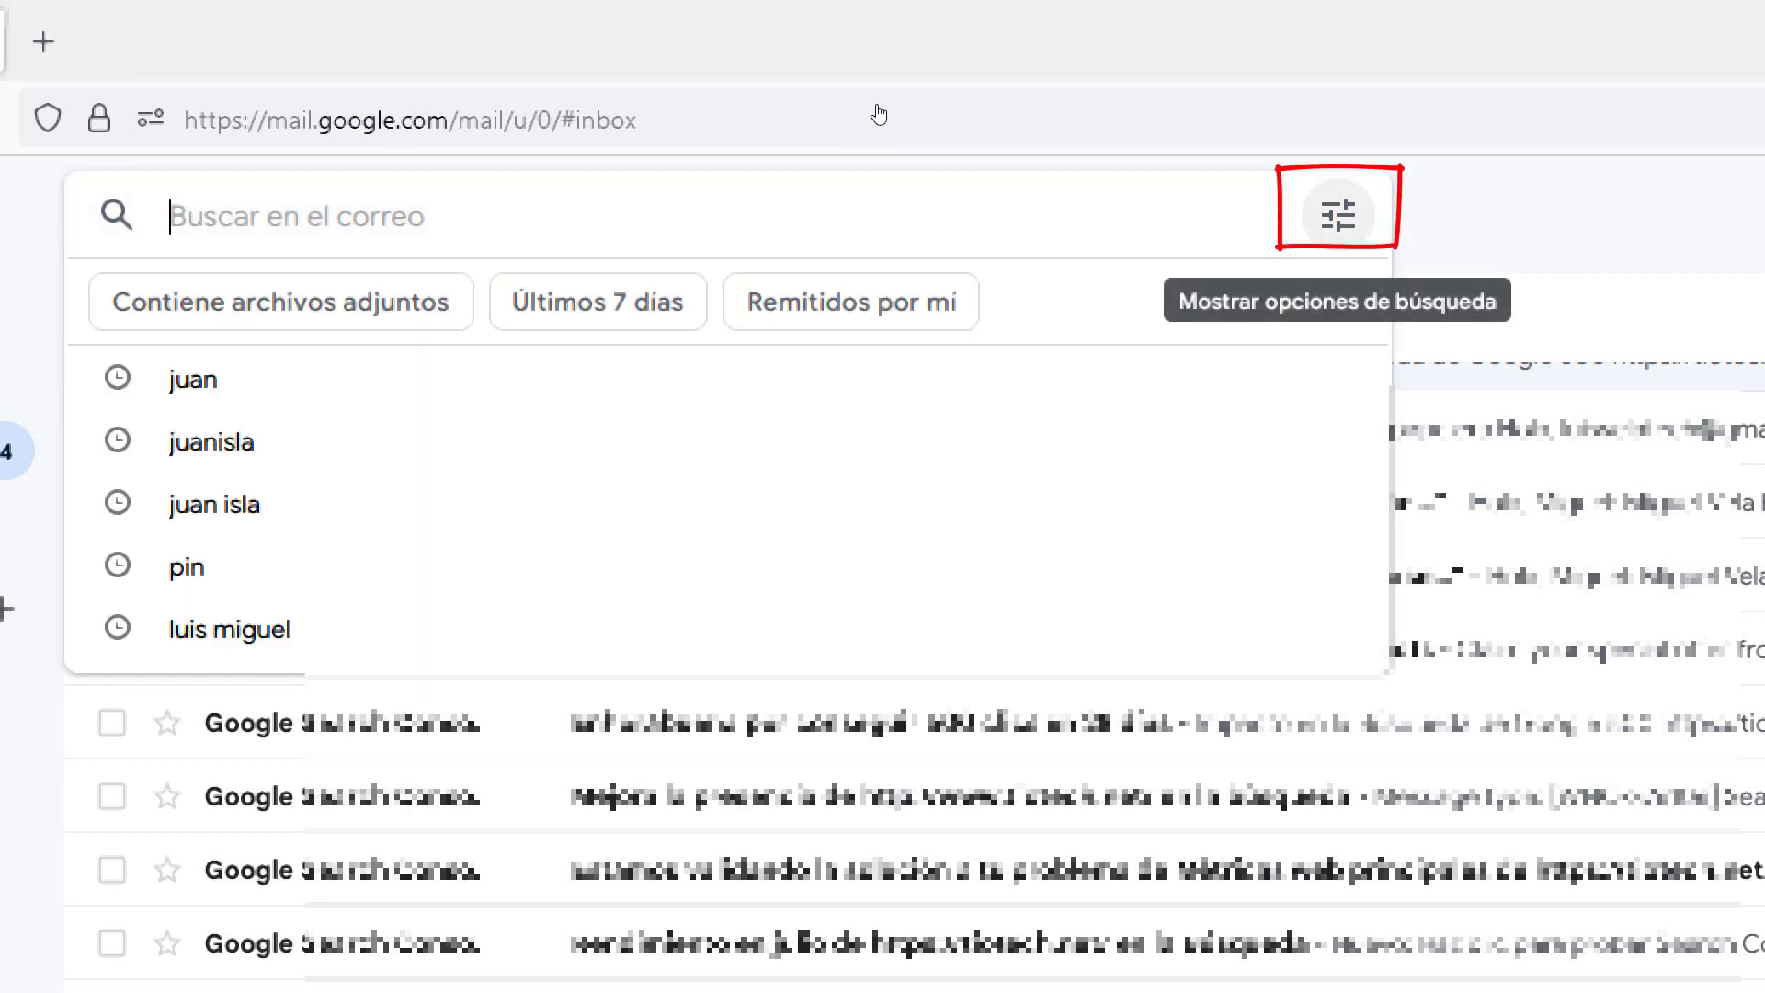
{"action": "left_click", "coordinate": [873, 108]}
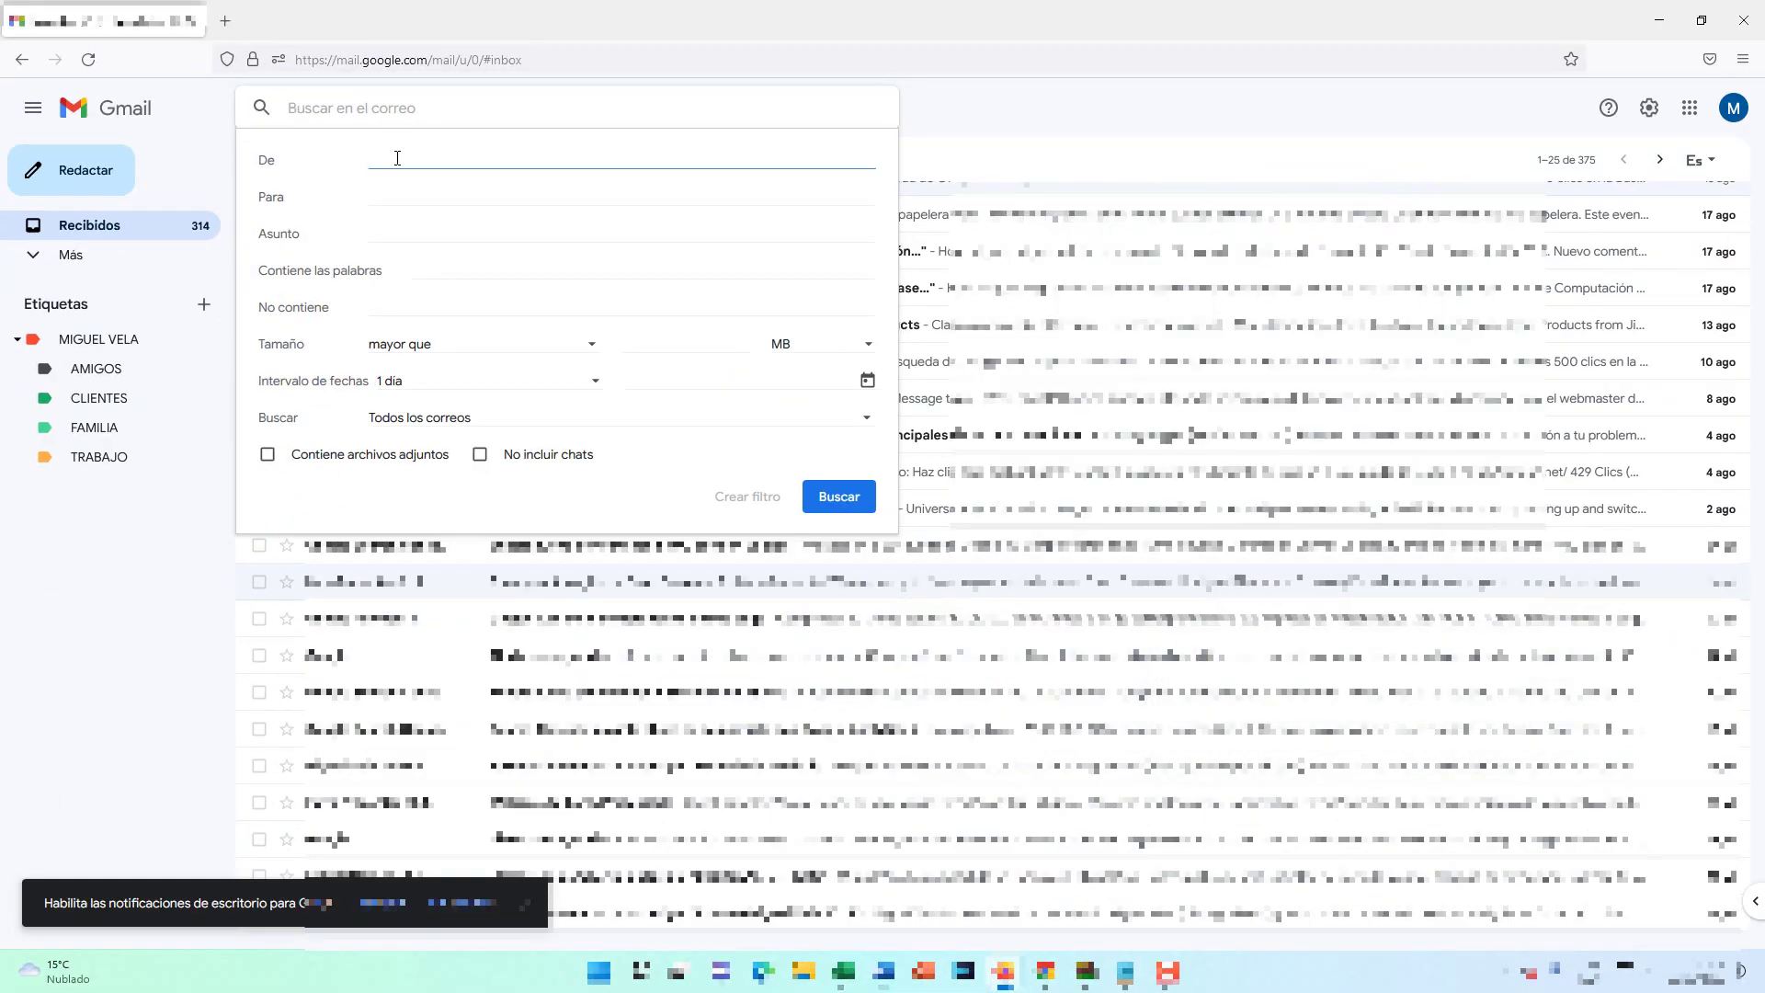
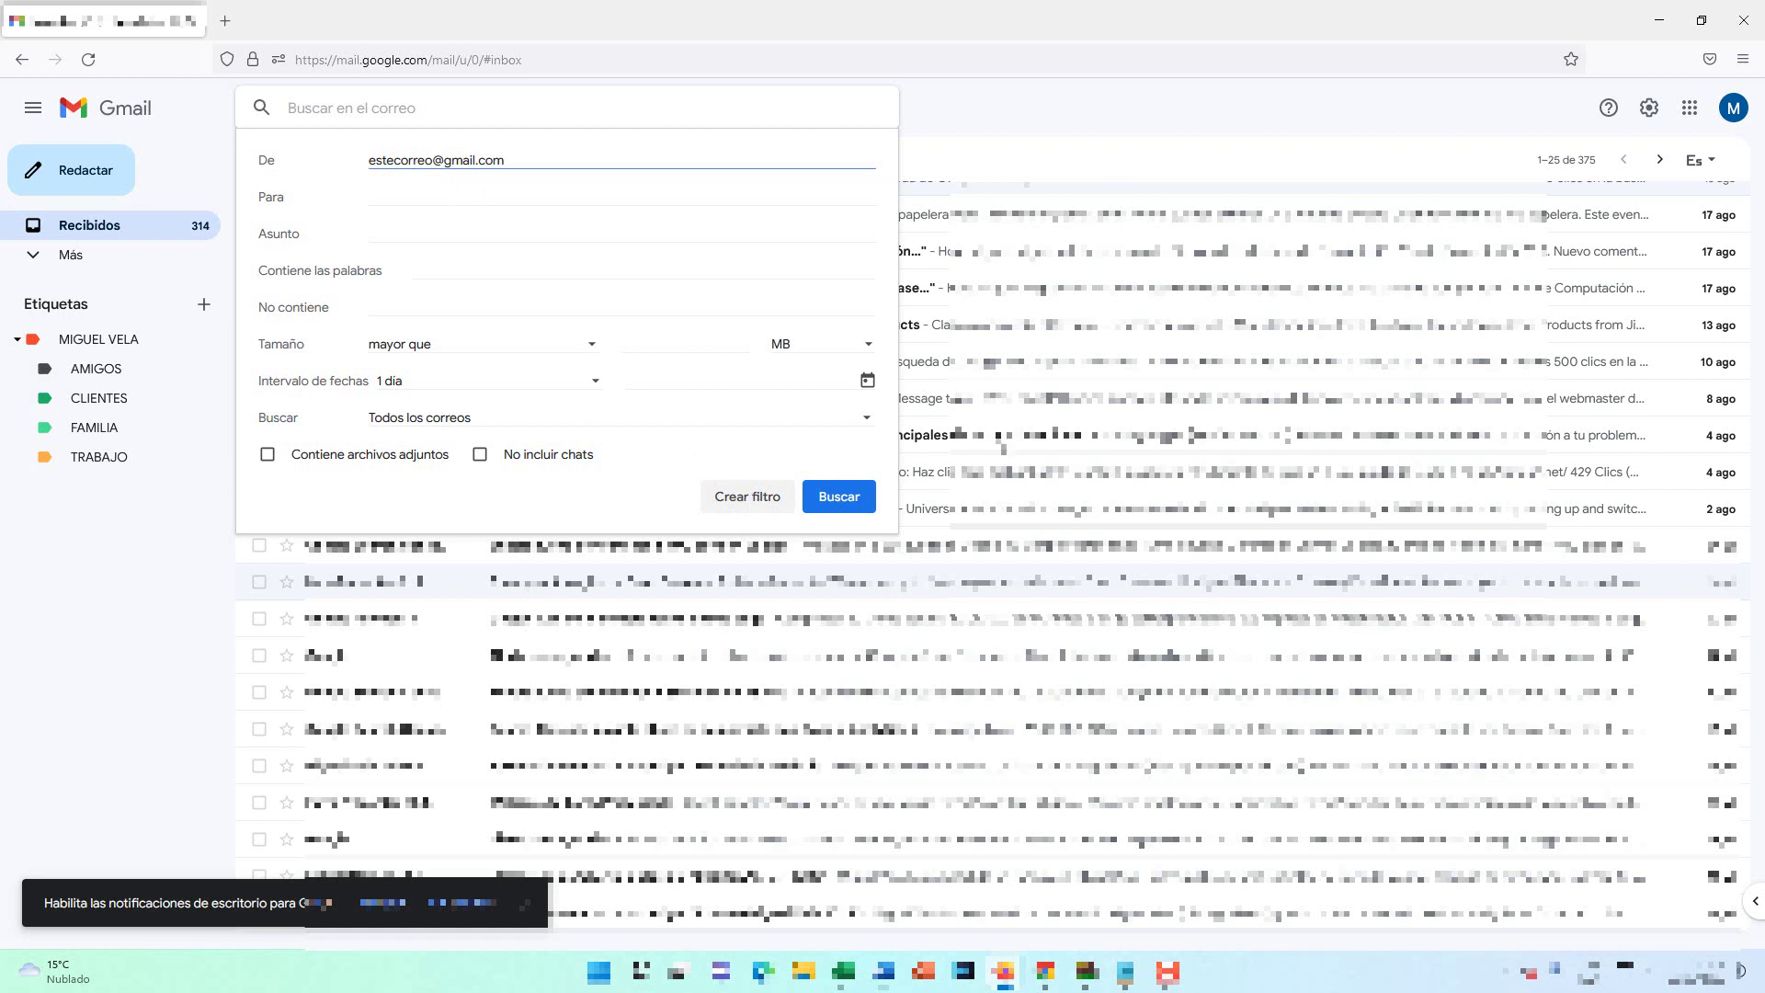
{"action": "left_click", "coordinate": [741, 505]}
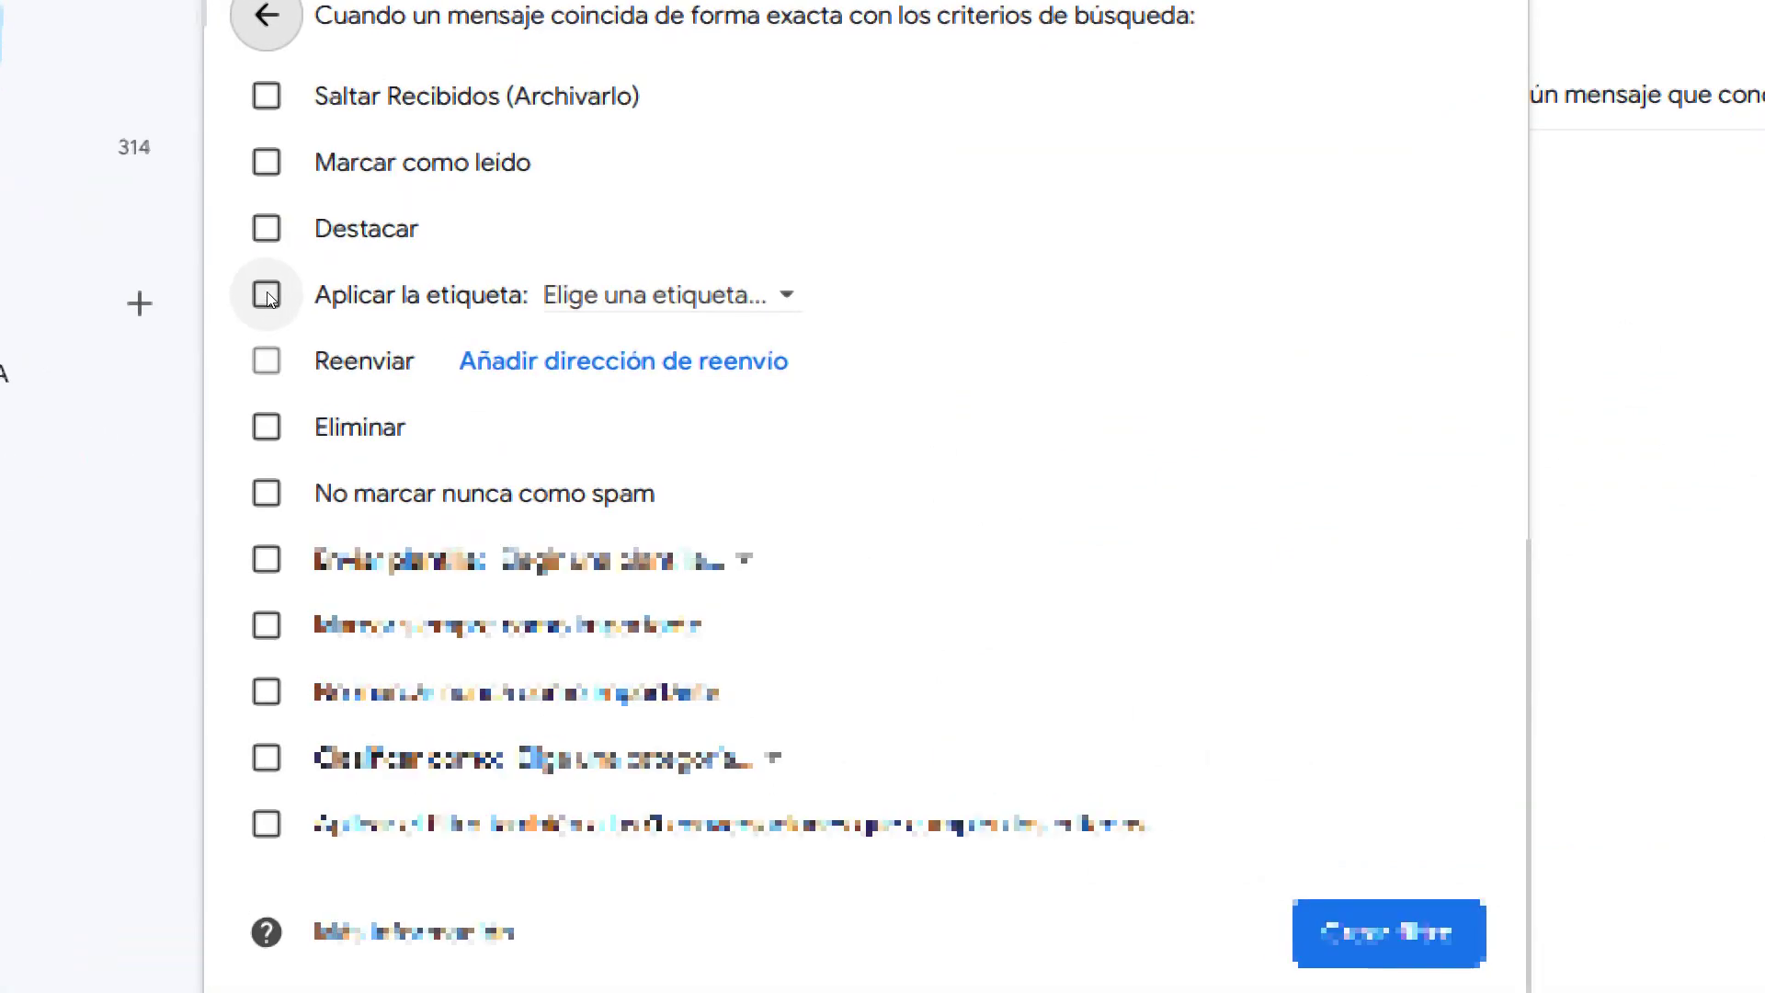
Tick Aplicar la etiqueta and pick the TRABAJO sublabel from the label list.
{"action": "left_click", "coordinate": [269, 303]}
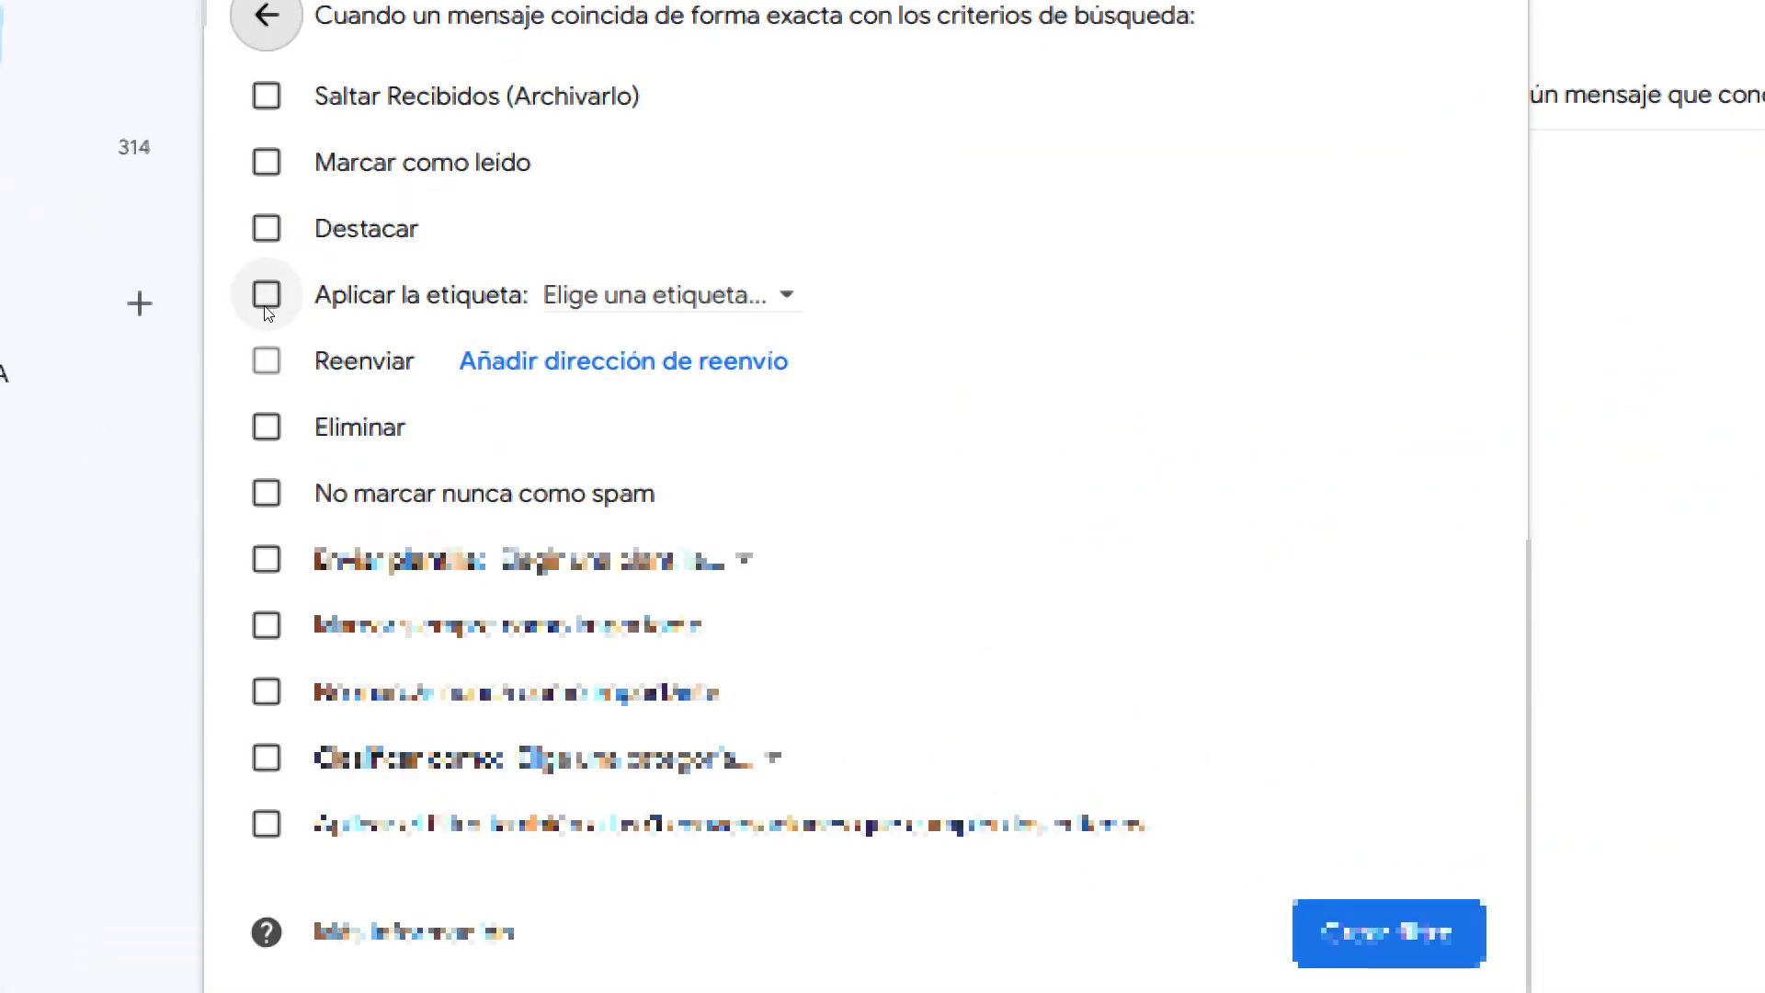
{"action": "left_click", "coordinate": [556, 296]}
{"action": "key", "text": "Down"}
{"action": "key", "text": "Down"}
{"action": "key", "text": "Up"}
{"action": "key", "text": "Up"}
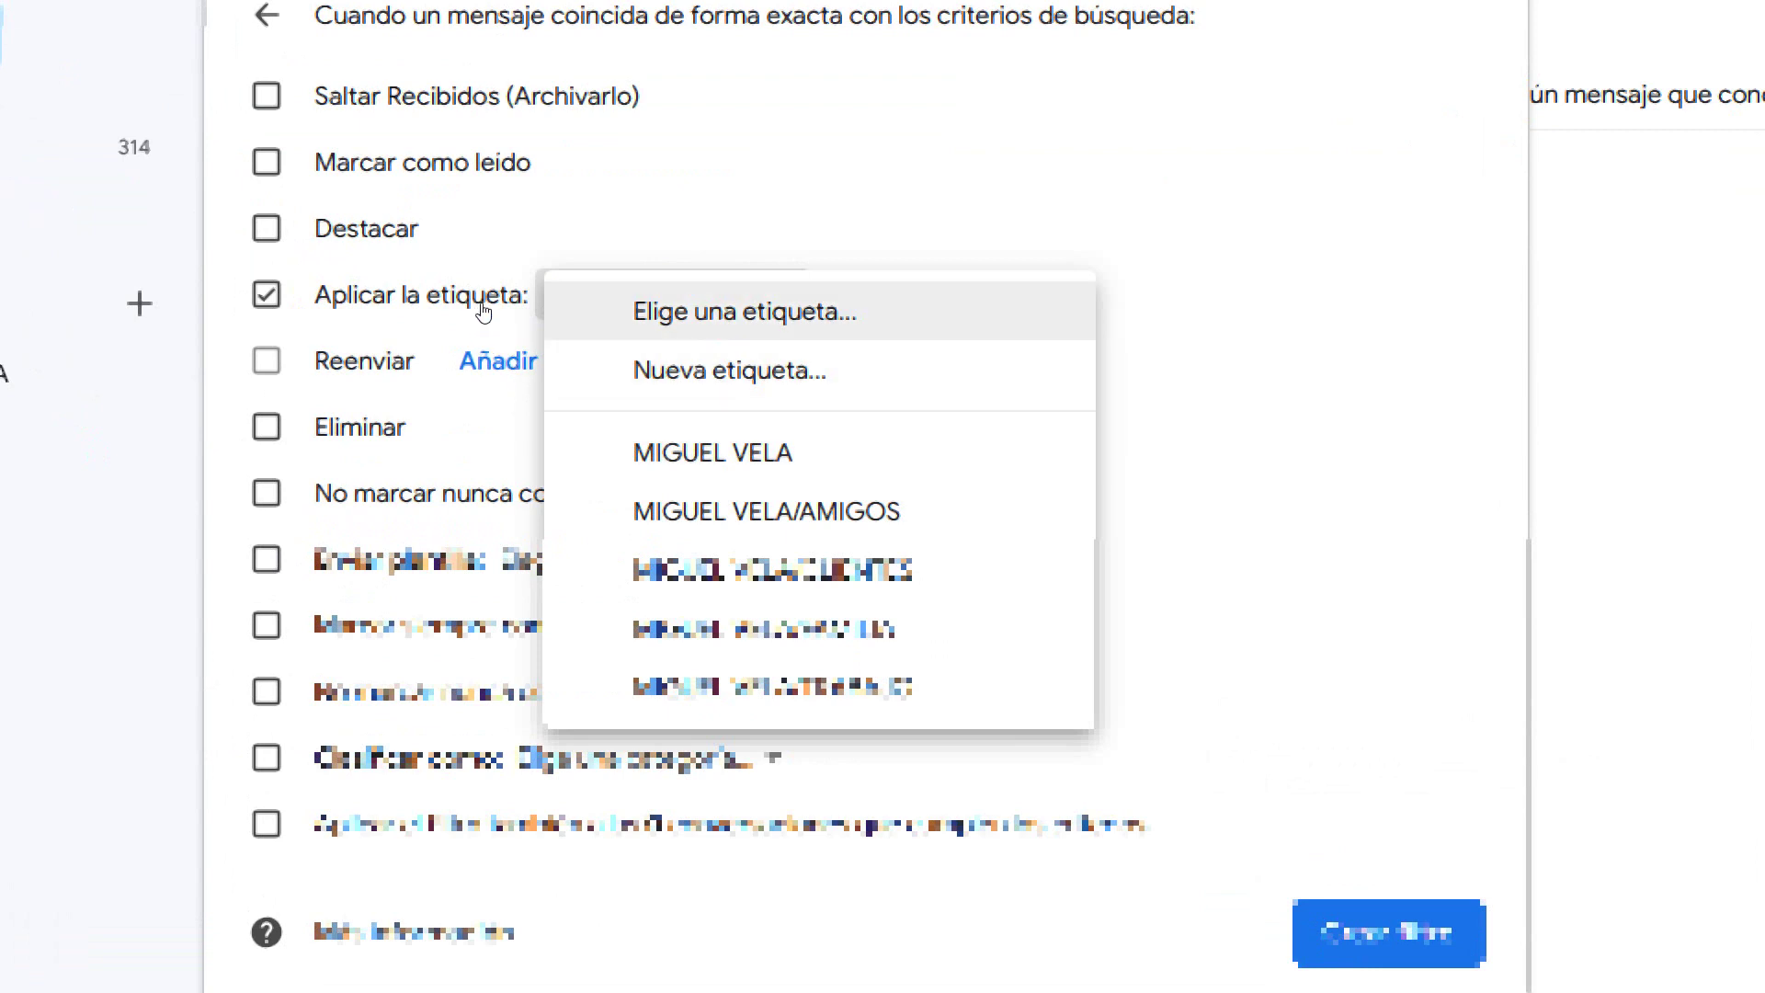
{"action": "key", "text": "Down"}
{"action": "key", "text": "Down"}
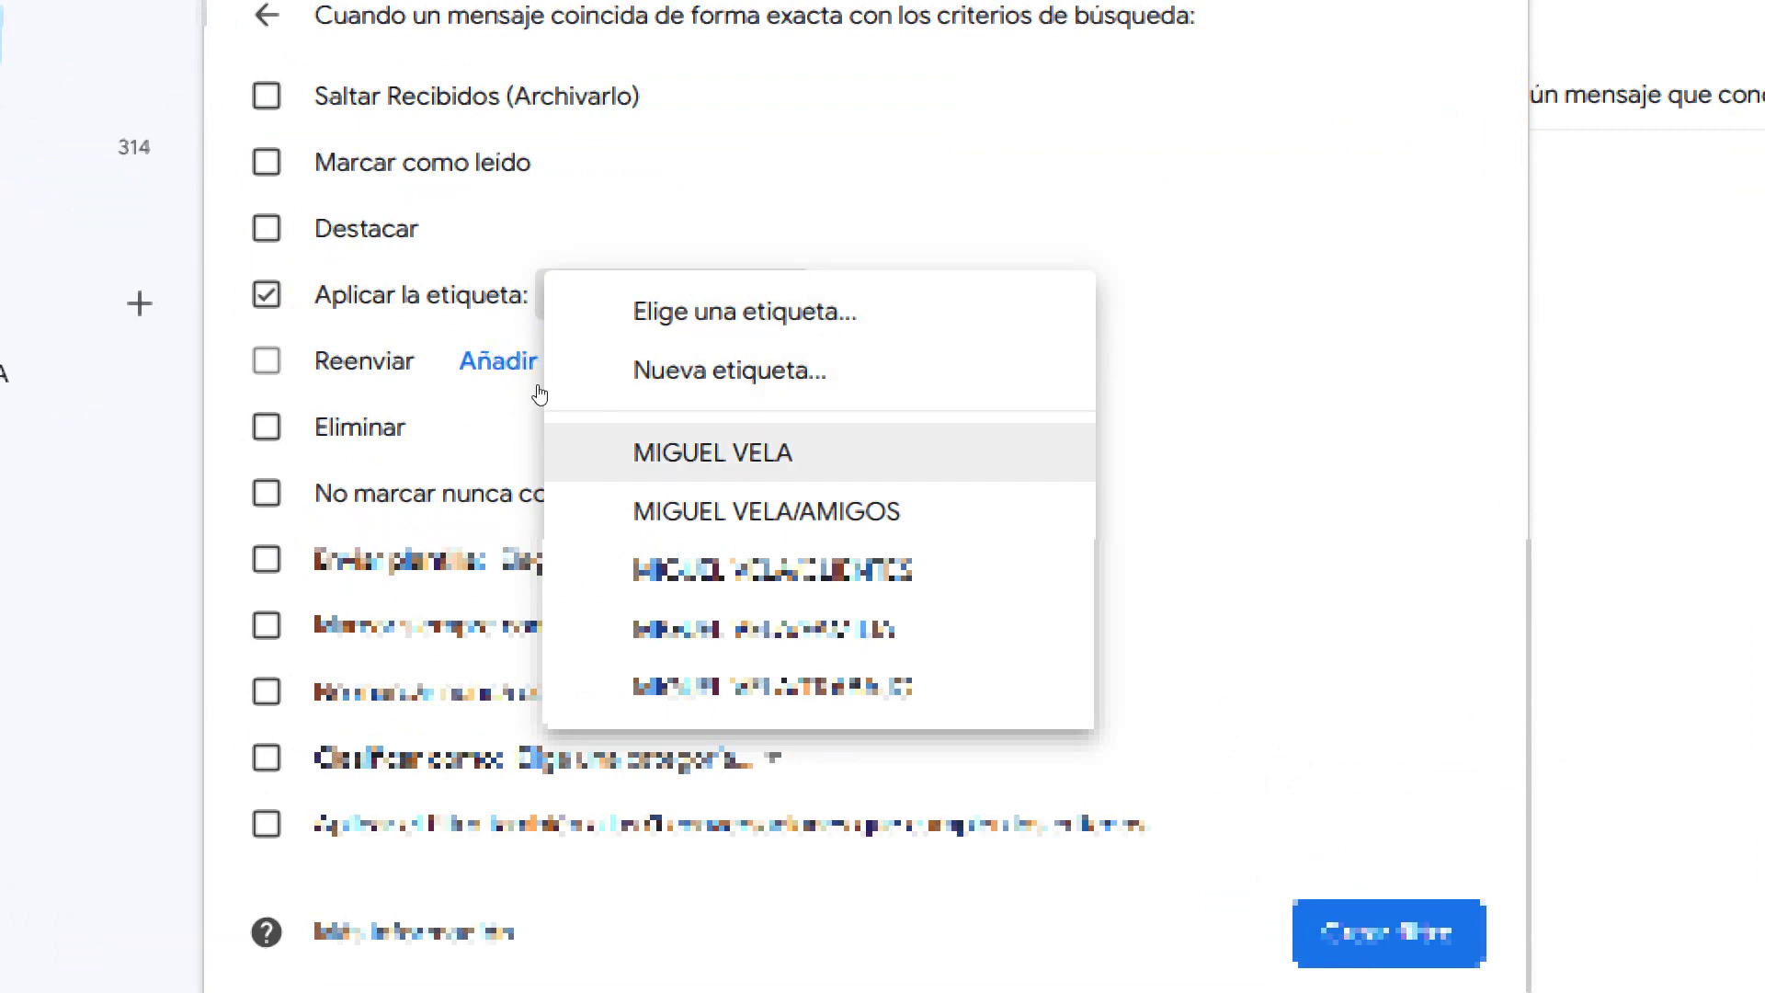
{"action": "key", "text": "Down"}
{"action": "key", "text": "Down"}
{"action": "key", "text": "Up"}
{"action": "key", "text": "Down"}
{"action": "key", "text": "Down"}
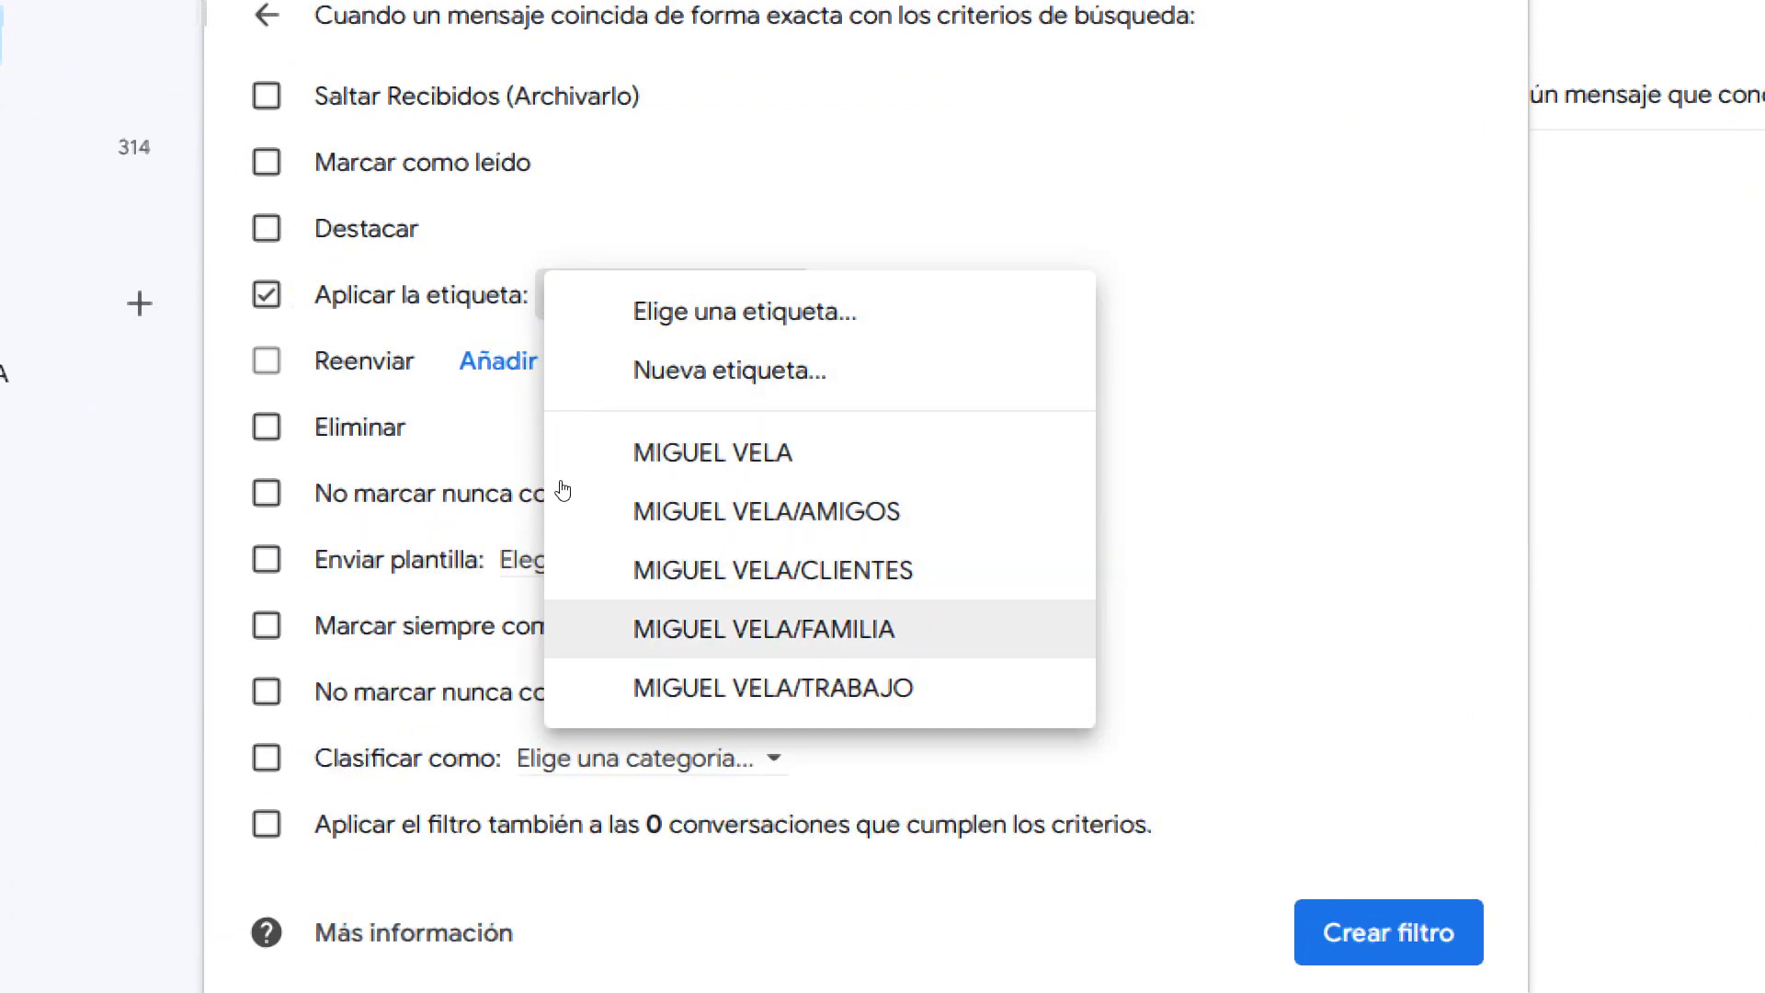
{"action": "key", "text": "Down"}
{"action": "key", "text": "Return"}
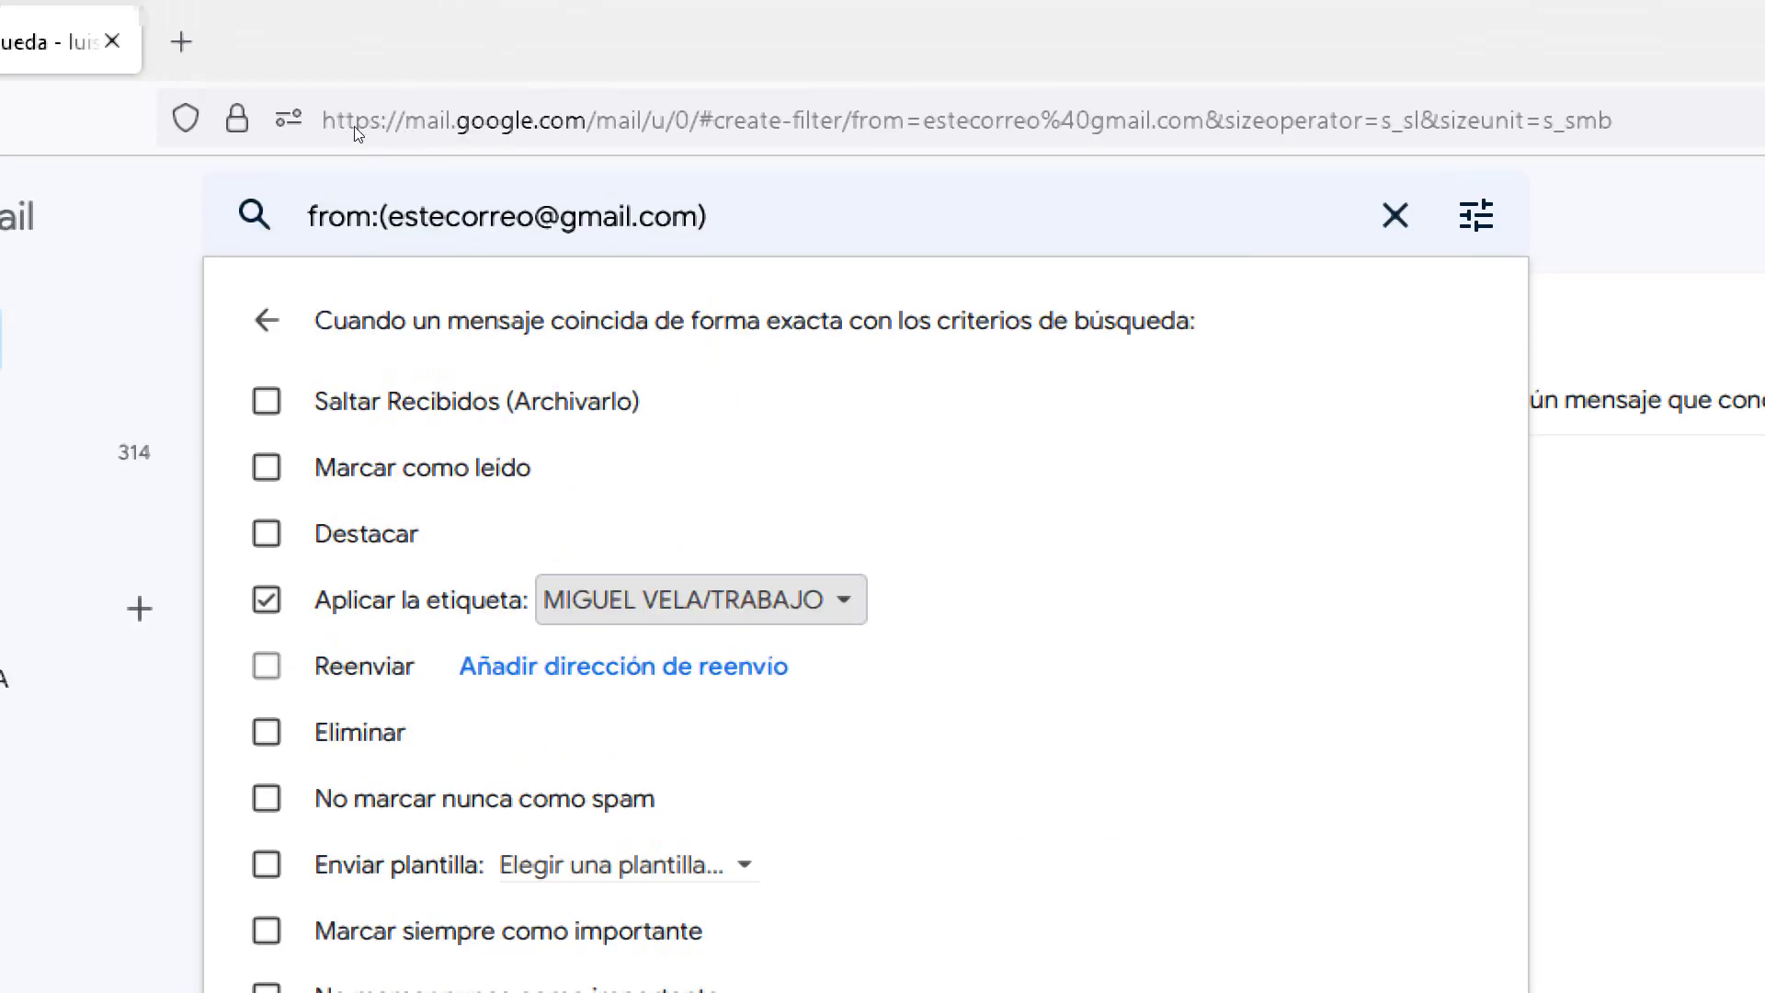
Keep TRABAJO as the label to apply and create the filter.
{"action": "key", "text": "Escape"}
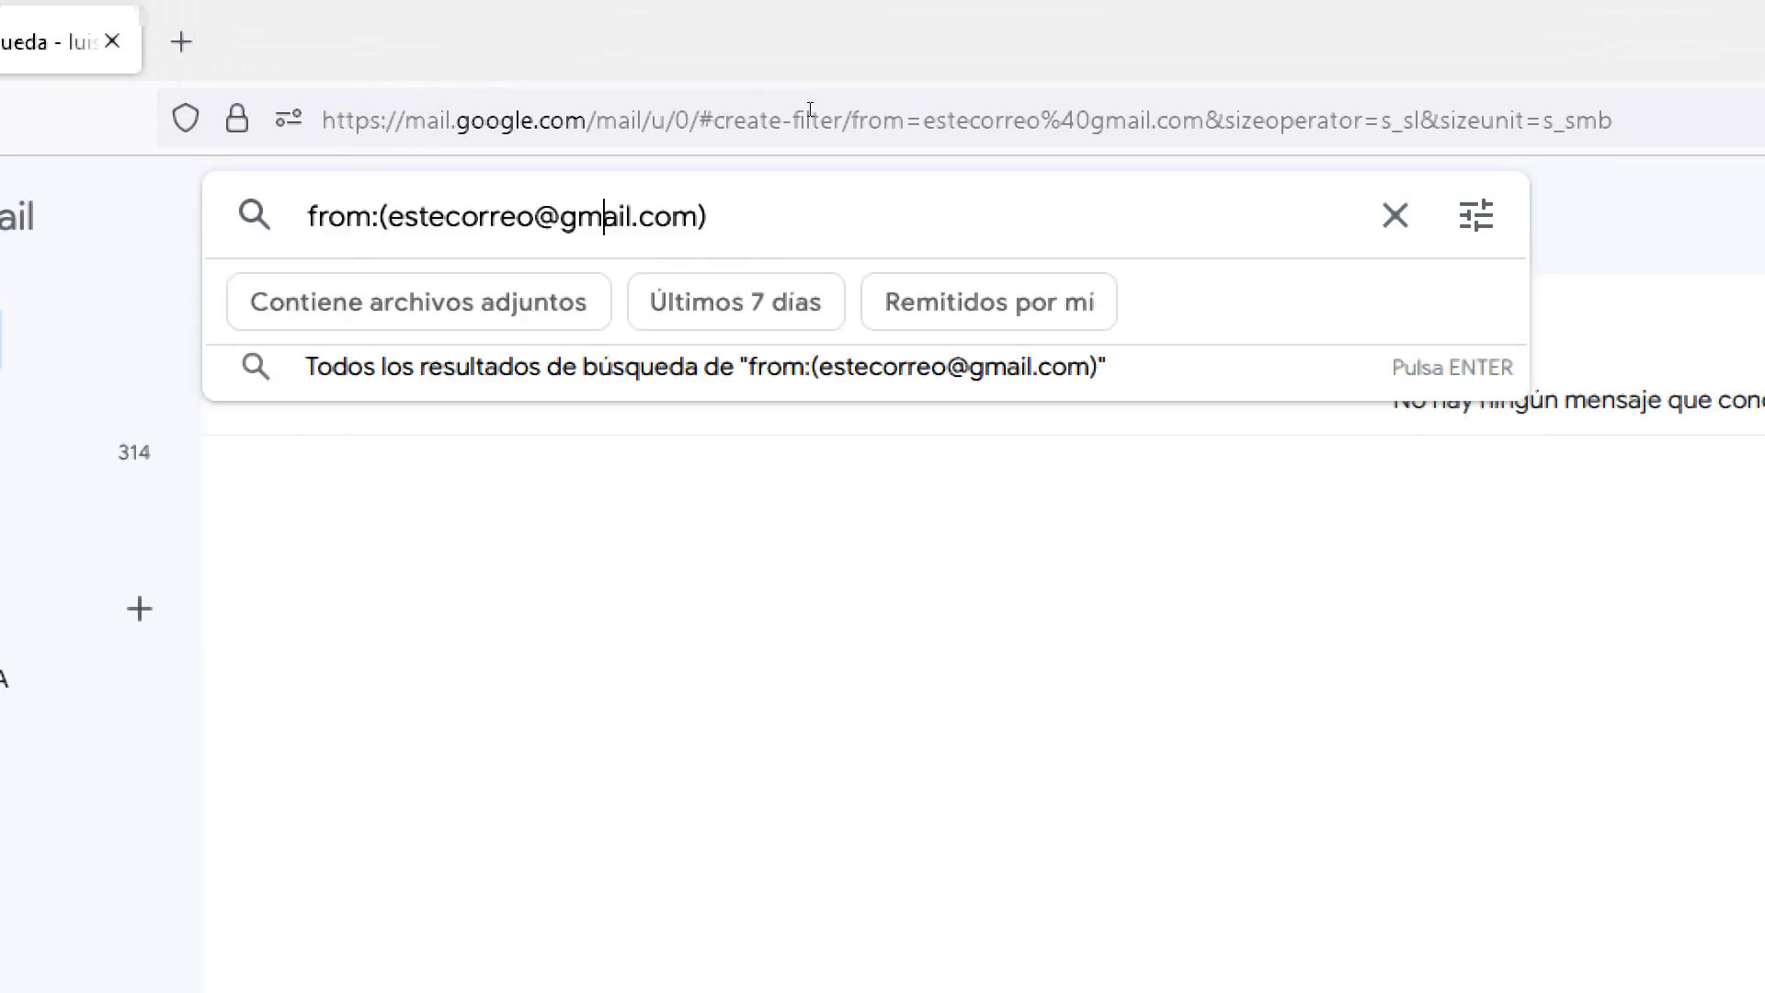
{"action": "key", "text": "Tab"}
{"action": "key", "text": "Tab"}
{"action": "key", "text": "Return"}
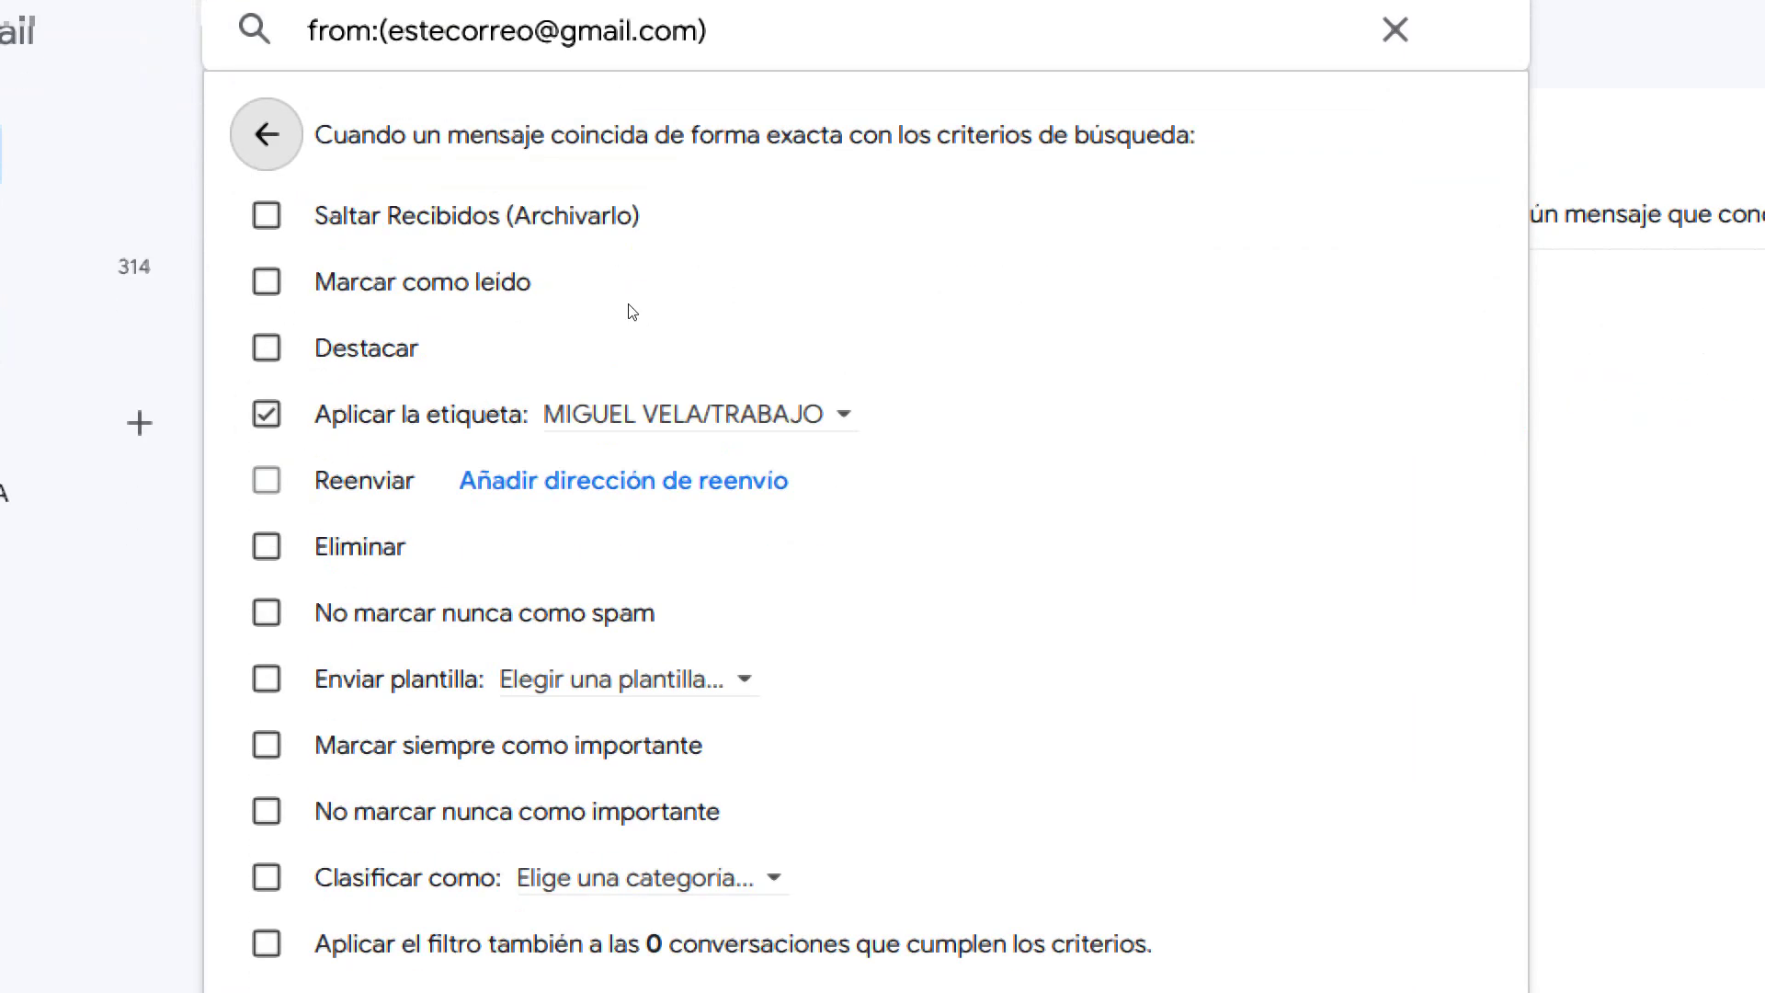
{"action": "key", "text": "Tab"}
{"action": "key", "text": "Tab"}
{"action": "key", "text": "Tab"}
{"action": "key", "text": "Return"}
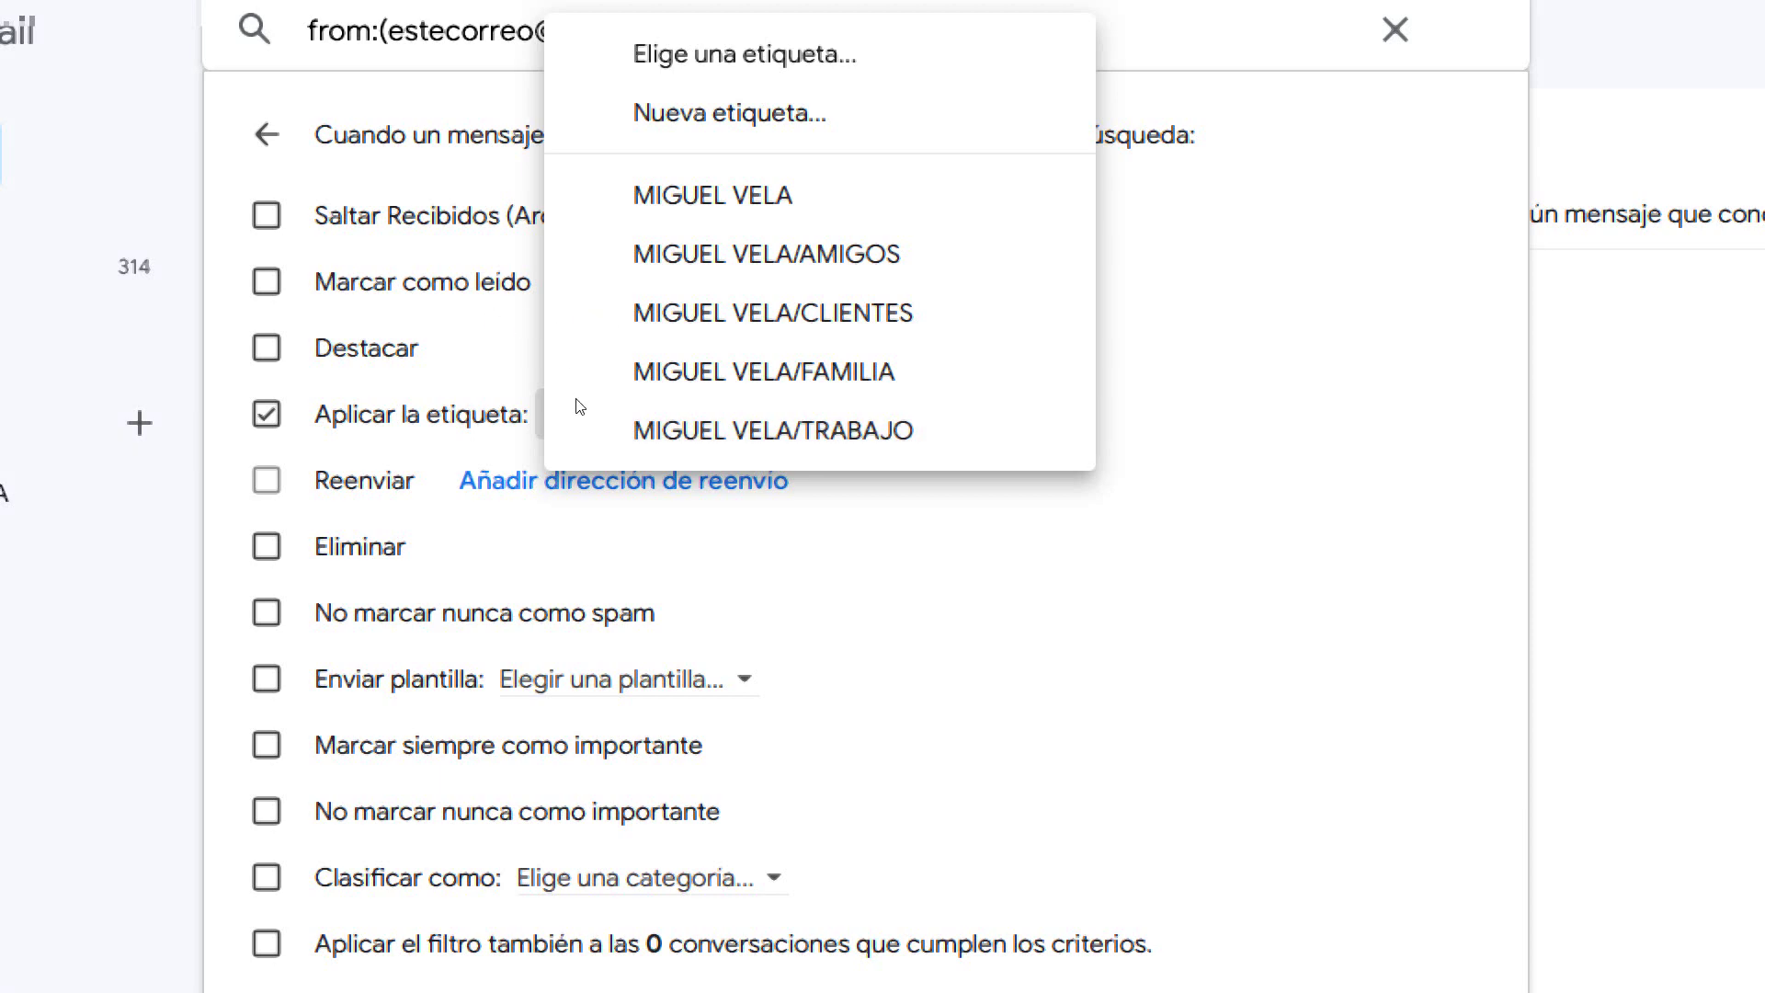
{"action": "key", "text": "Return"}
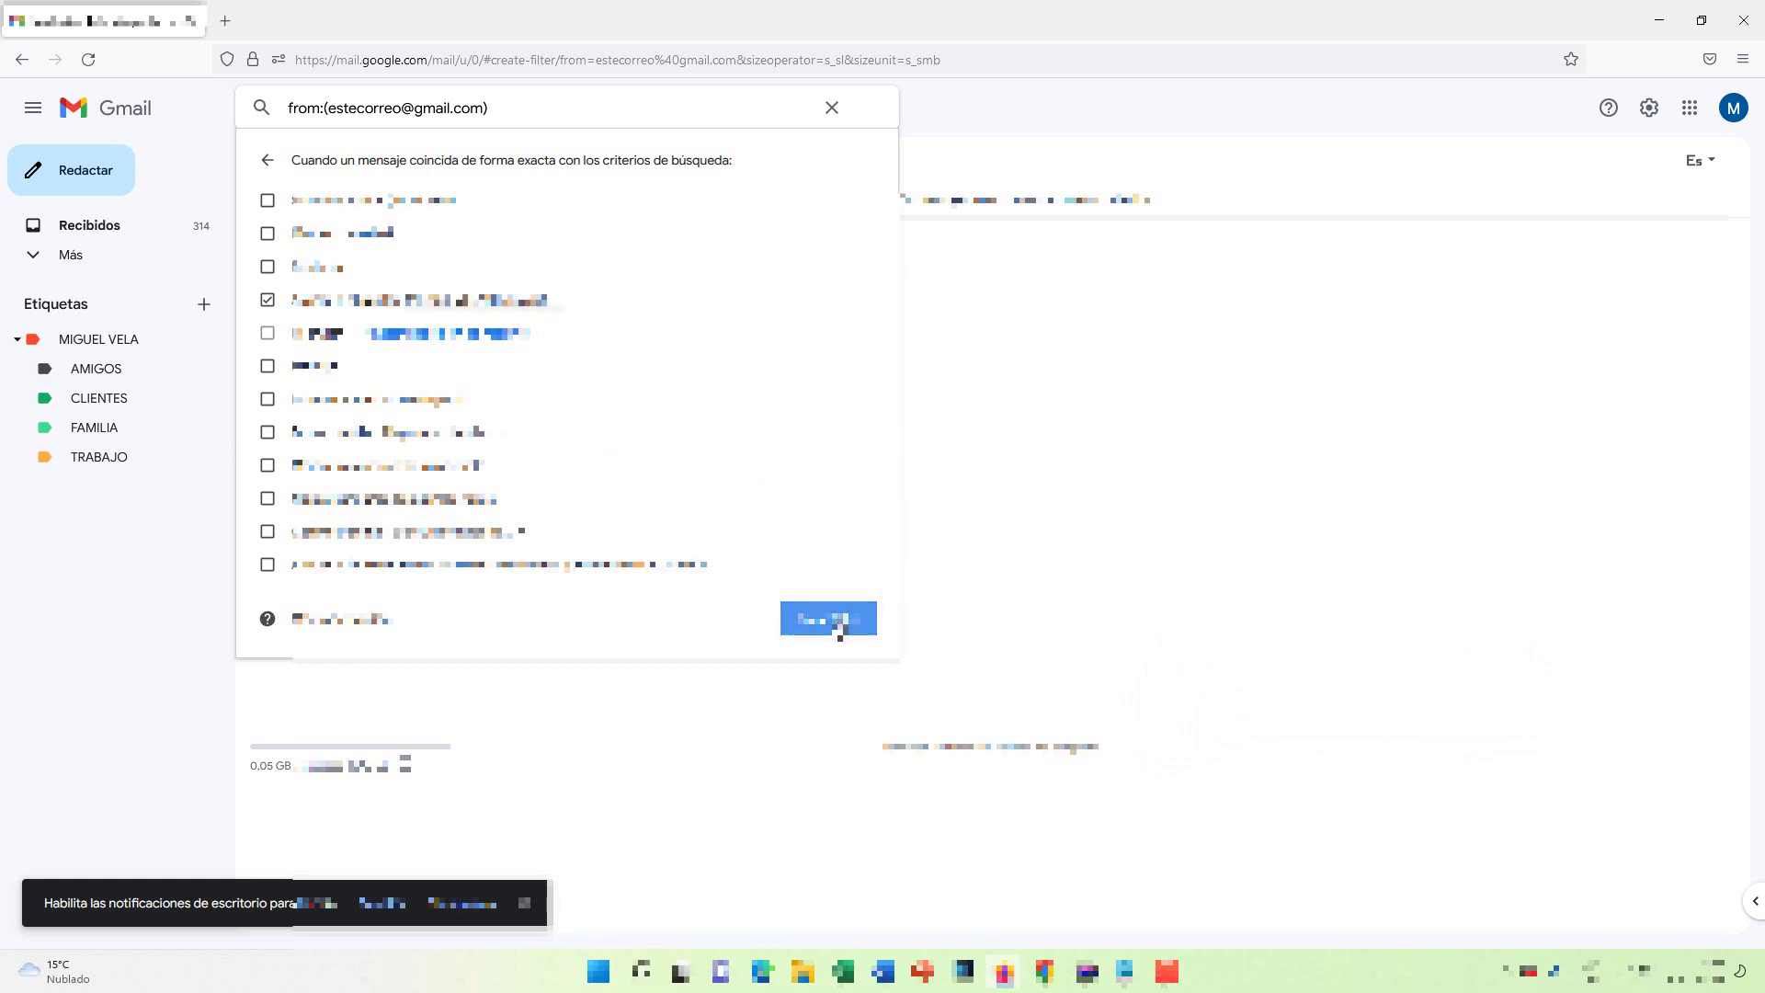
{"action": "left_click", "coordinate": [832, 620]}
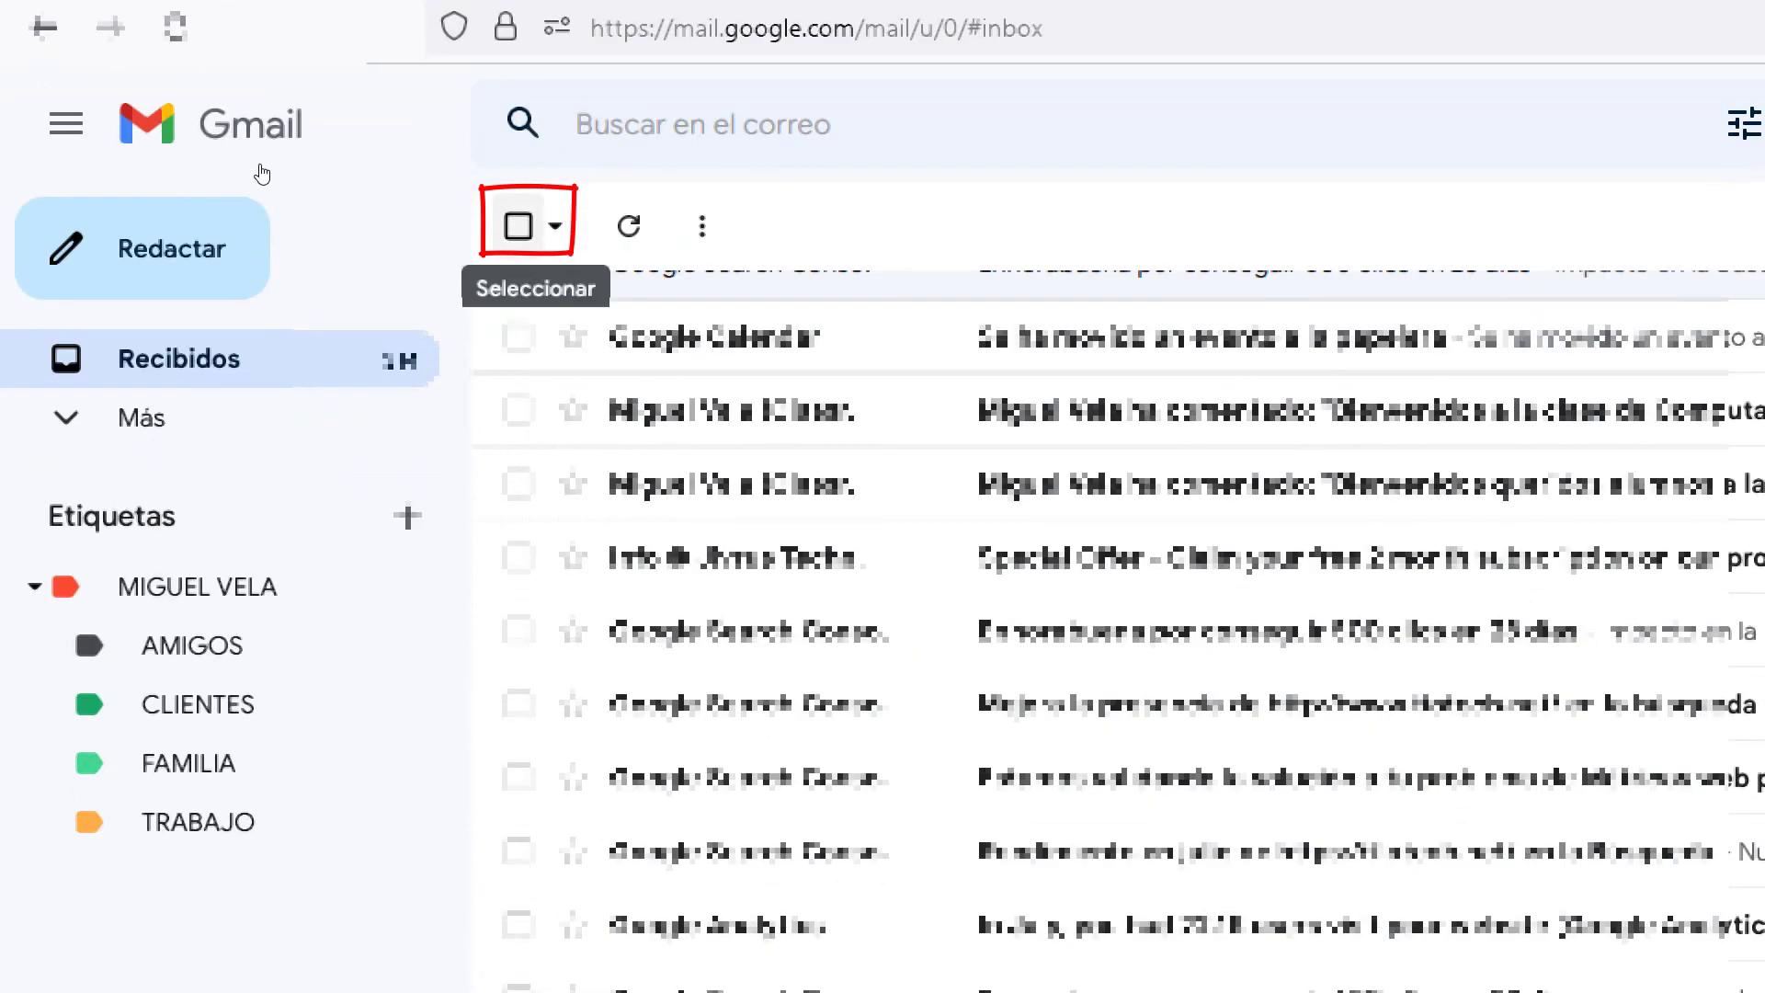
{"action": "left_click", "coordinate": [518, 225]}
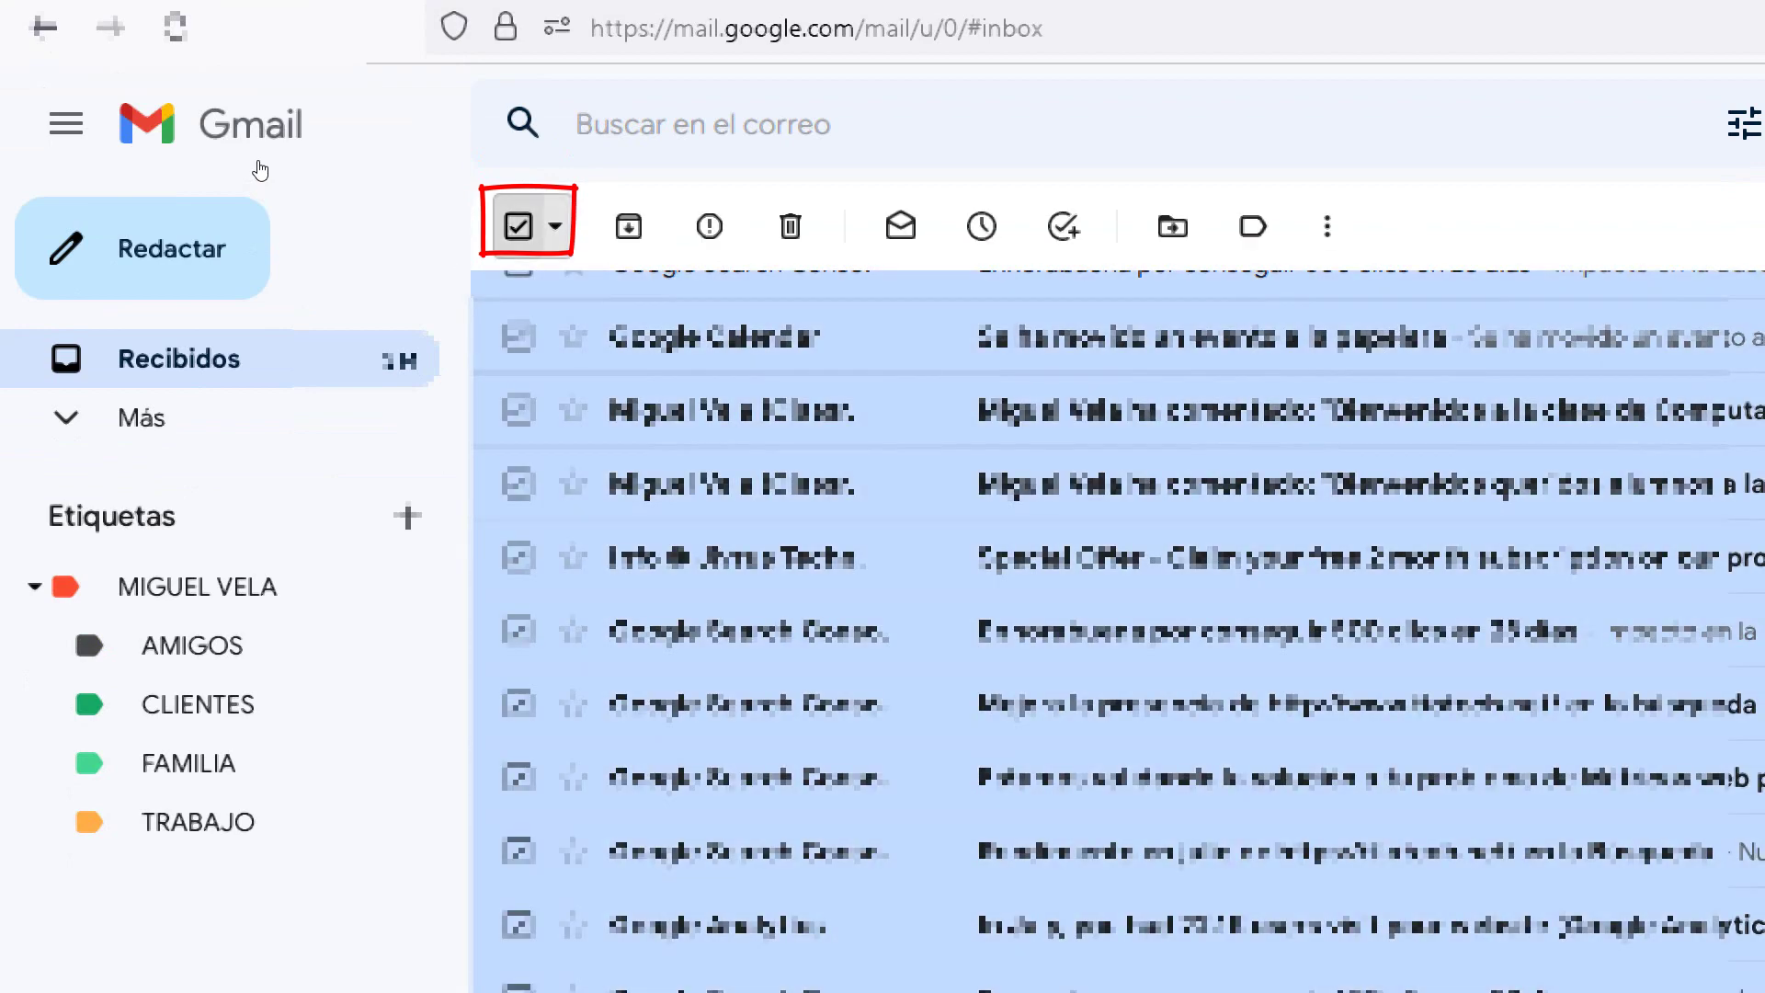
{"action": "scroll", "coordinate": [418, 588], "scroll_direction": "up", "scroll_amount": 1}
{"action": "scroll", "coordinate": [419, 588], "scroll_direction": "up", "scroll_amount": 2}
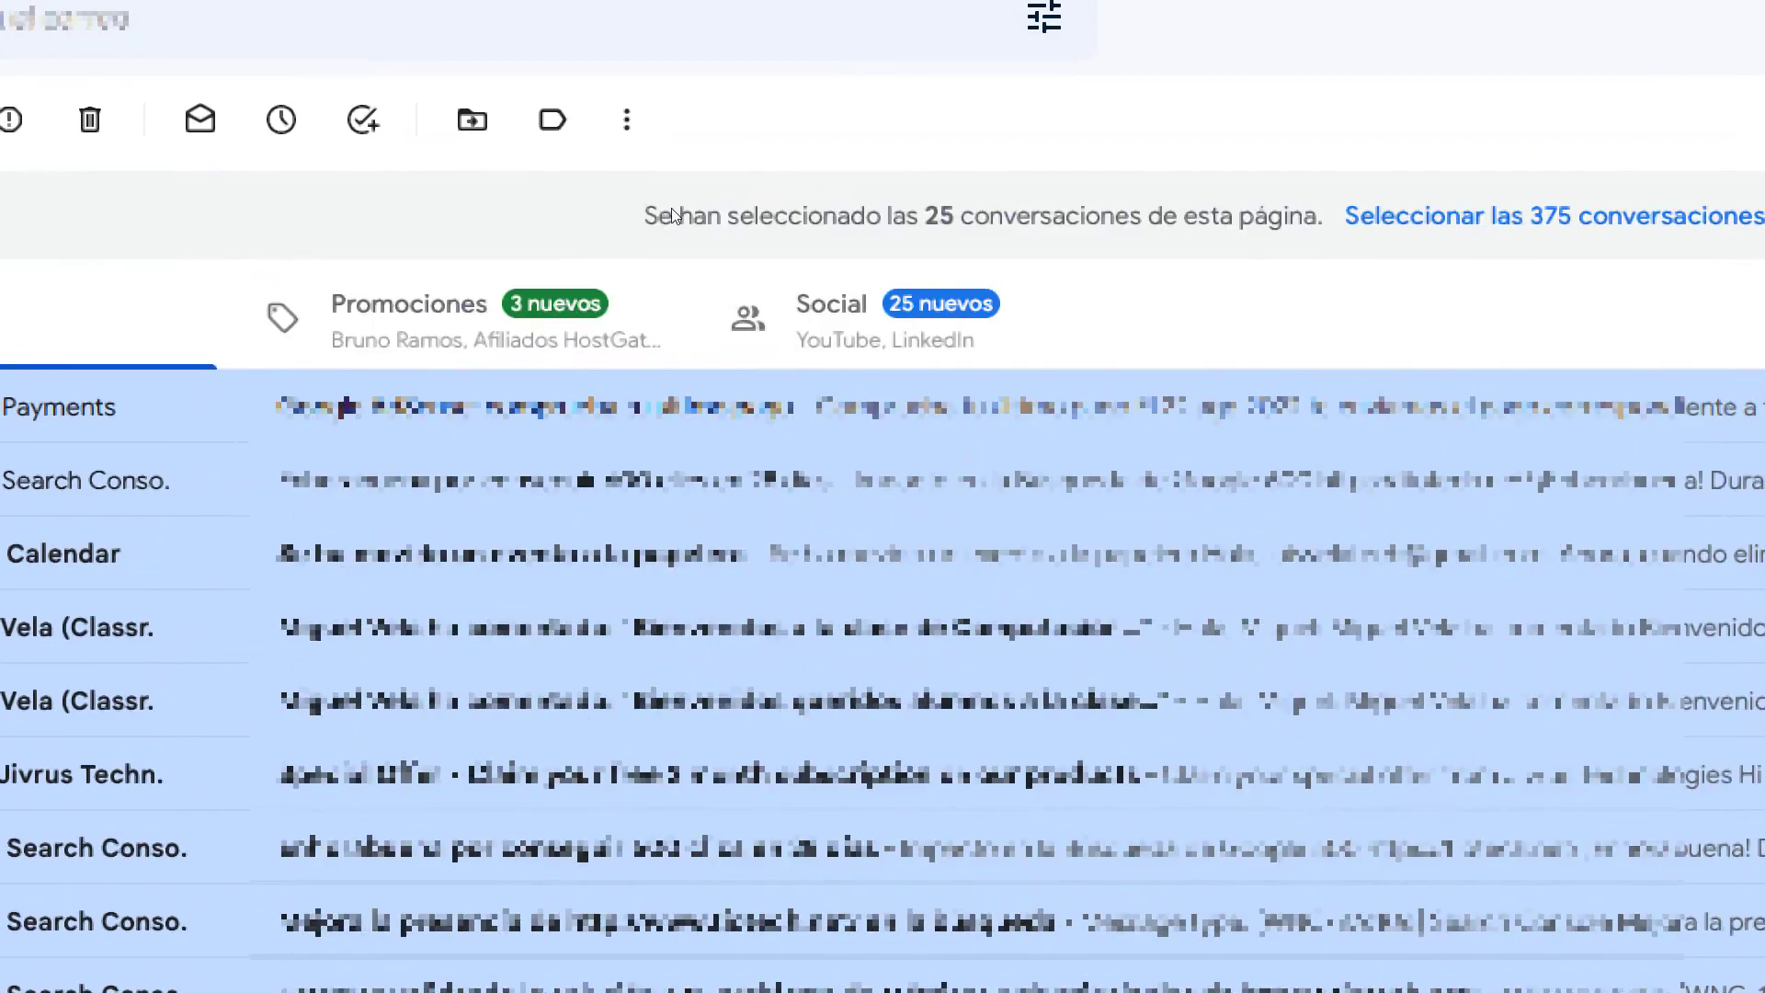
{"action": "mouse_move", "coordinate": [671, 206]}
{"action": "left_mouse_down"}
{"action": "mouse_move", "coordinate": [901, 204]}
{"action": "mouse_move", "coordinate": [896, 221]}
{"action": "left_mouse_up"}
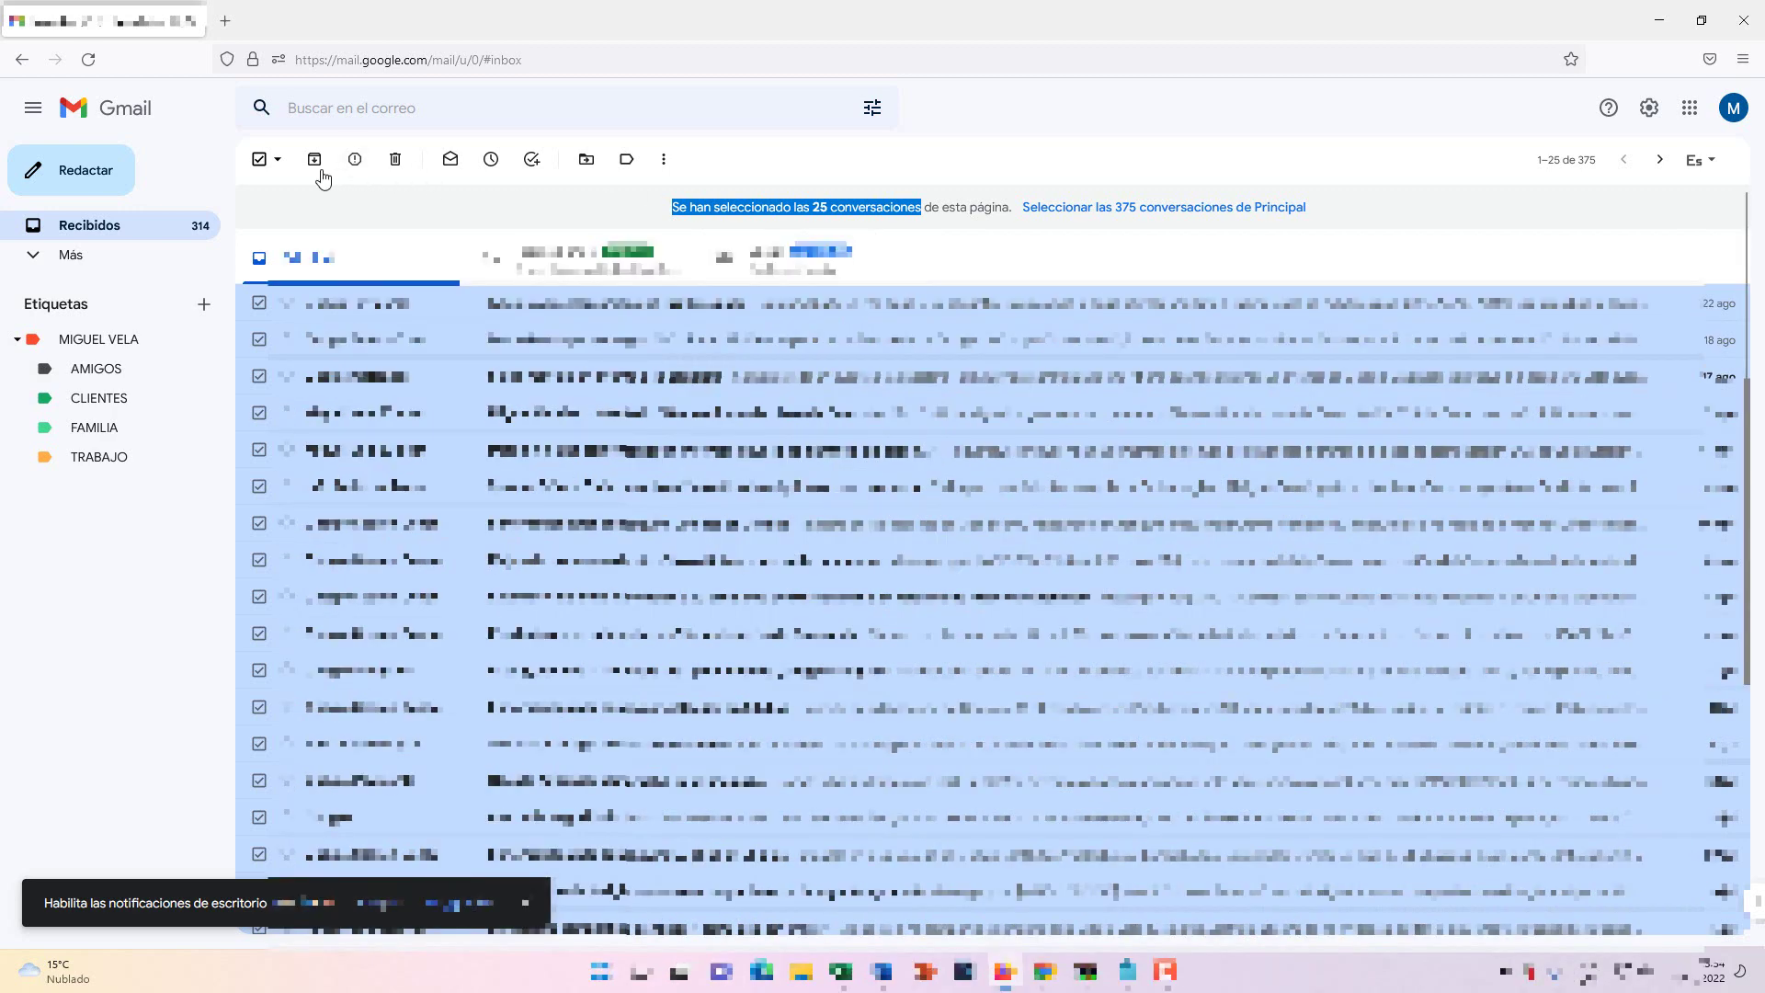
{"action": "left_click", "coordinate": [260, 159]}
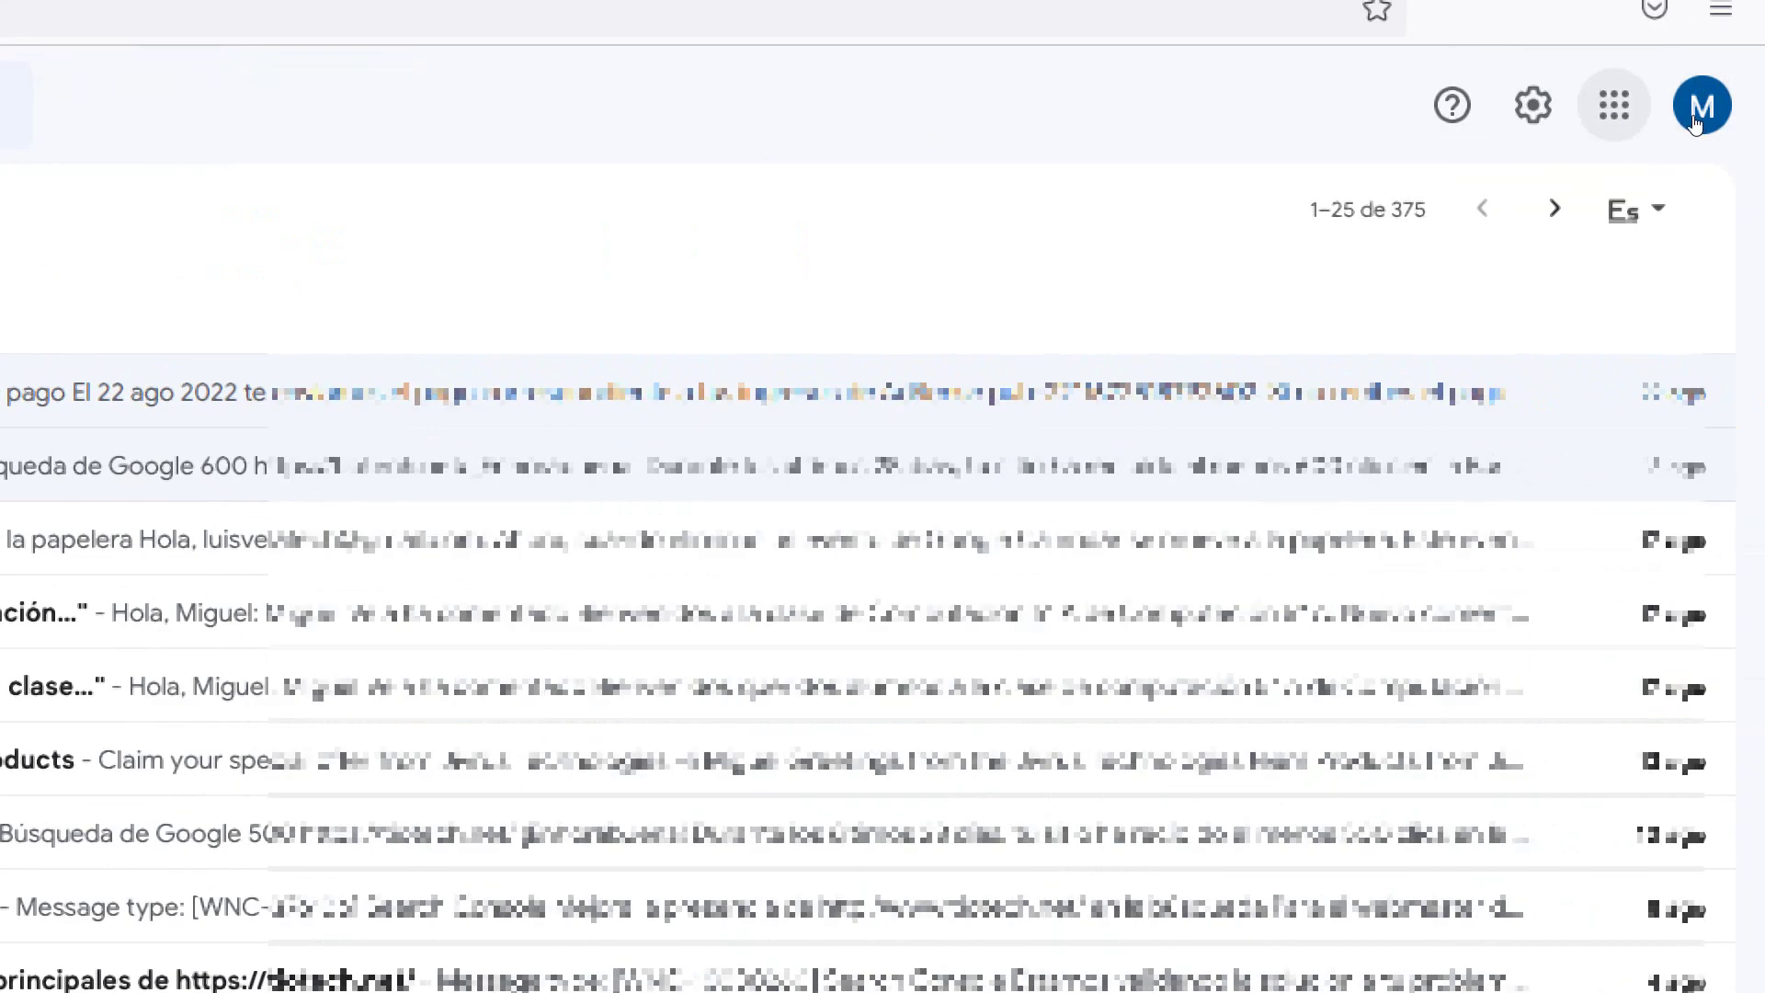
Set Tamaño máximo de la página to 100 conversations in full settings and save.
{"action": "left_click", "coordinate": [1650, 108]}
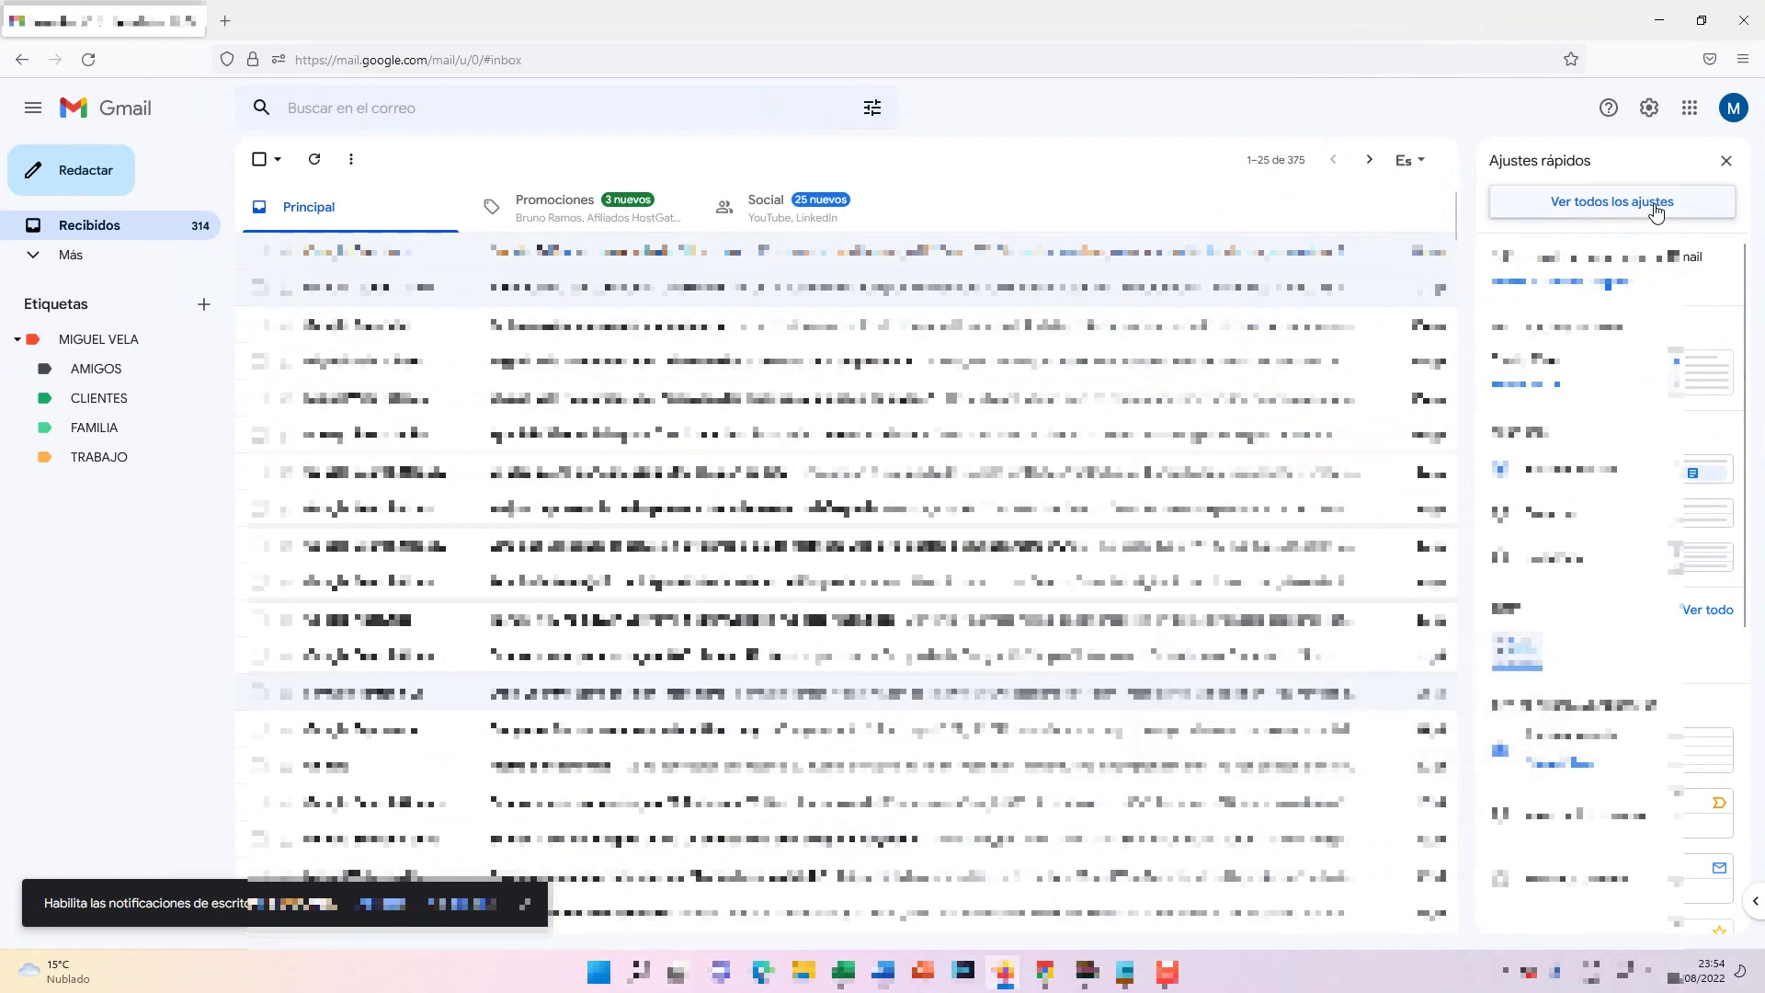
{"action": "left_click", "coordinate": [1655, 211]}
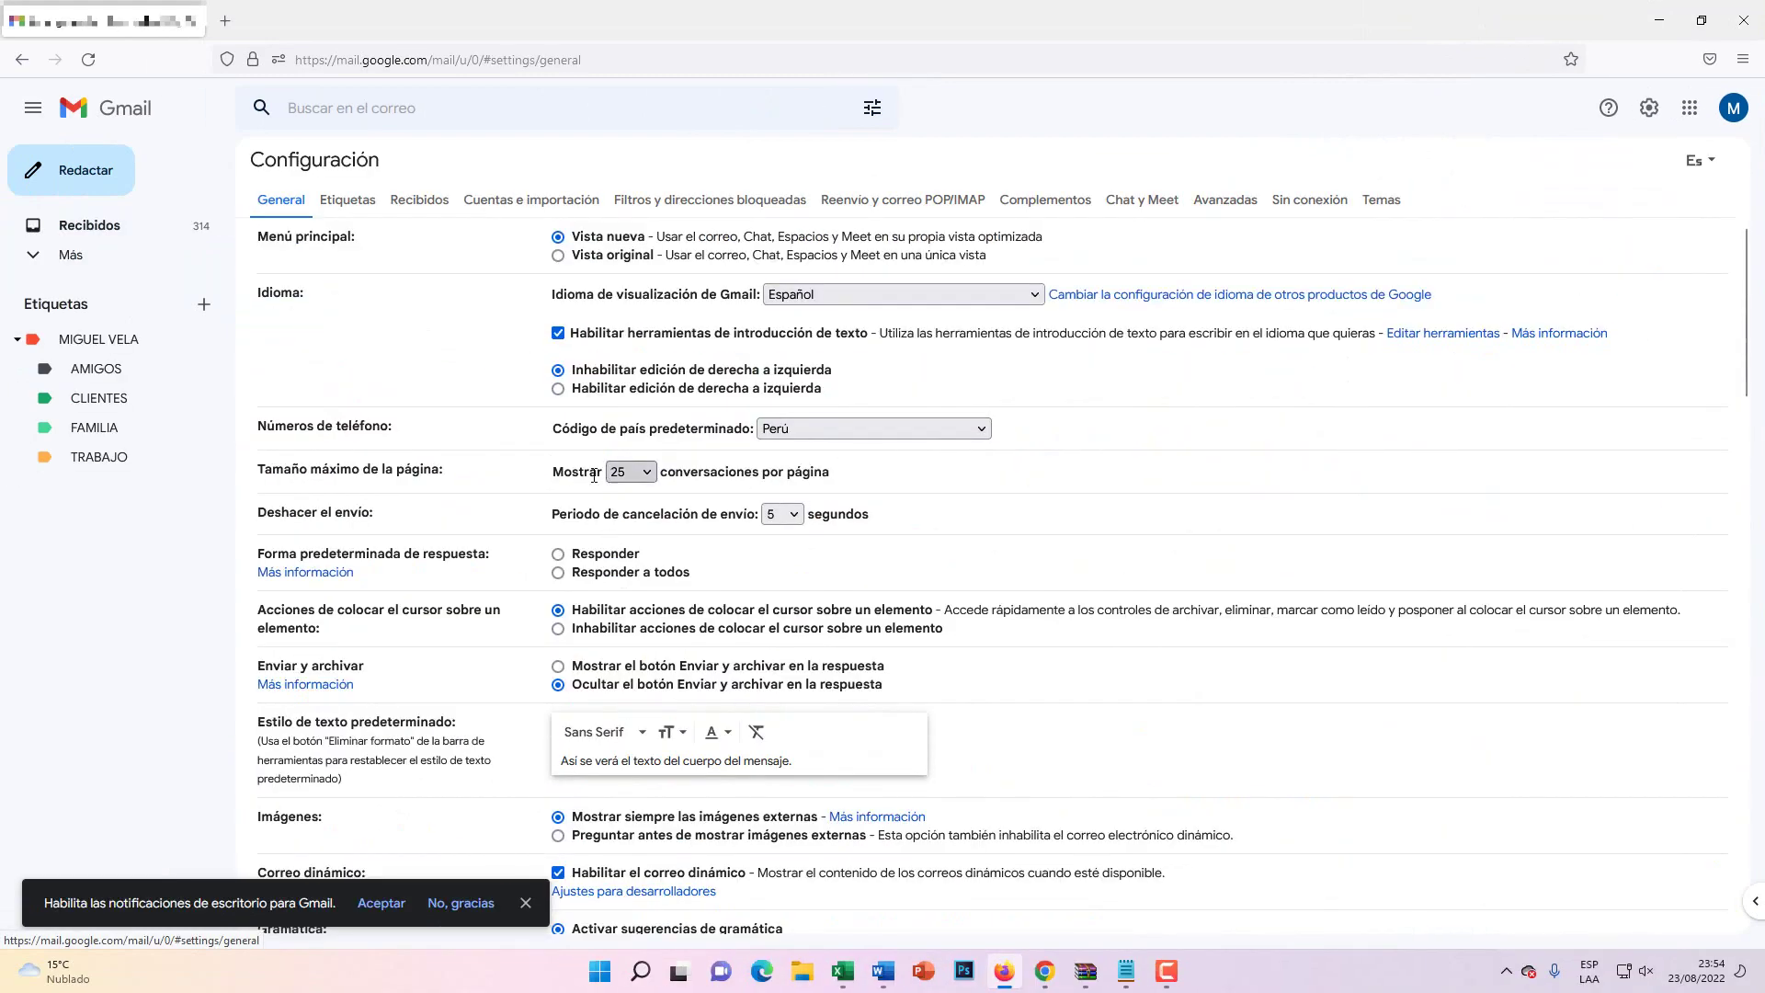
{"action": "left_click_drag", "start_coordinate": [259, 469], "coordinate": [623, 488]}
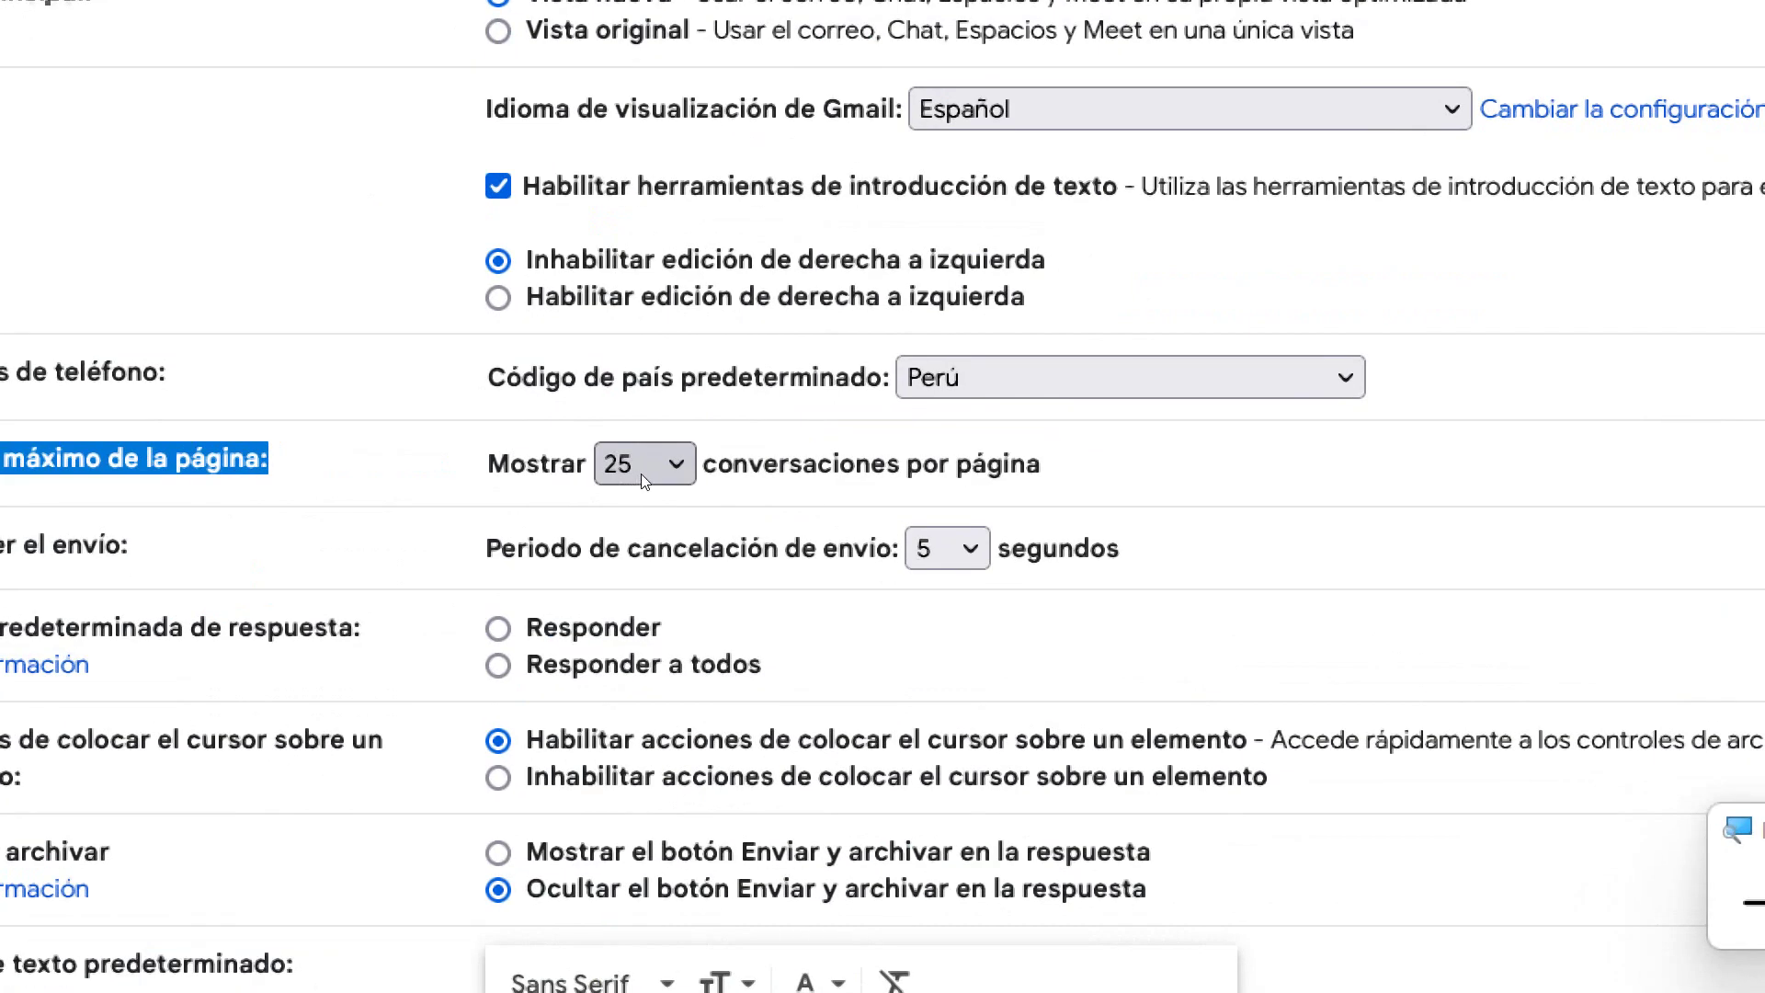
{"action": "left_click", "coordinate": [634, 473]}
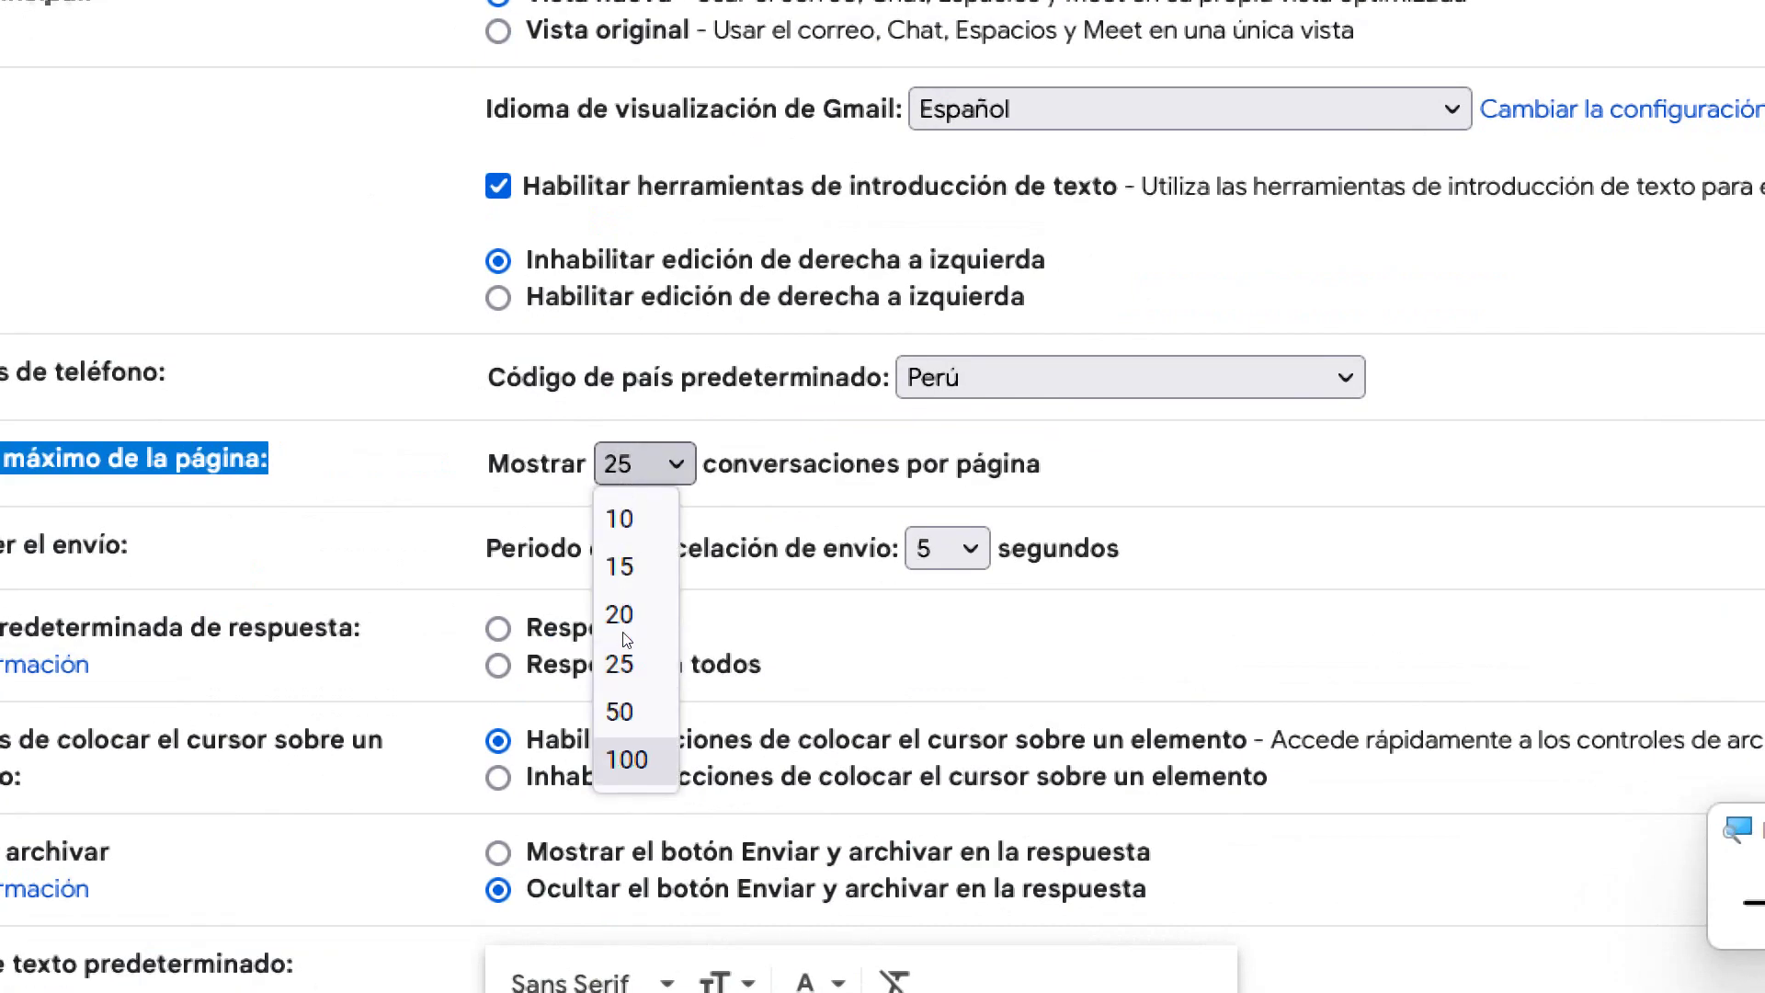
{"action": "left_click", "coordinate": [627, 759]}
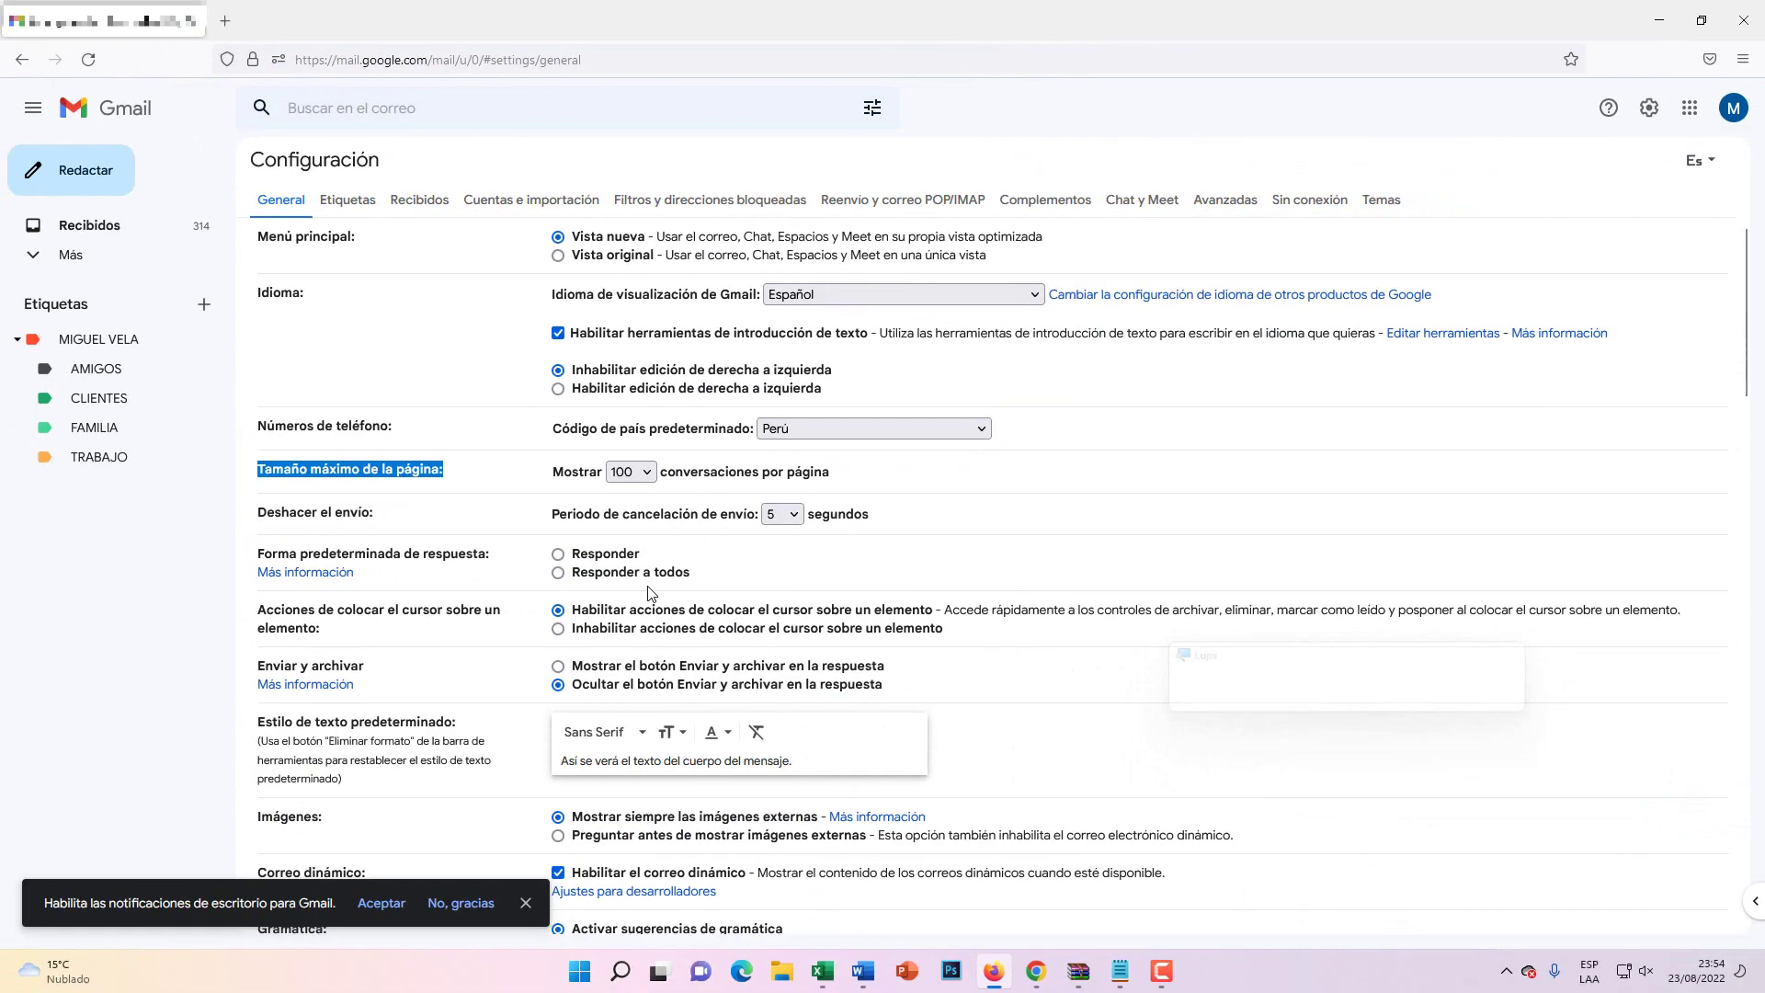
{"action": "scroll", "coordinate": [1123, 833], "scroll_direction": "down", "scroll_amount": 10}
{"action": "scroll", "coordinate": [1123, 833], "scroll_direction": "down", "scroll_amount": 10}
{"action": "scroll", "coordinate": [1124, 832], "scroll_direction": "down", "scroll_amount": 1}
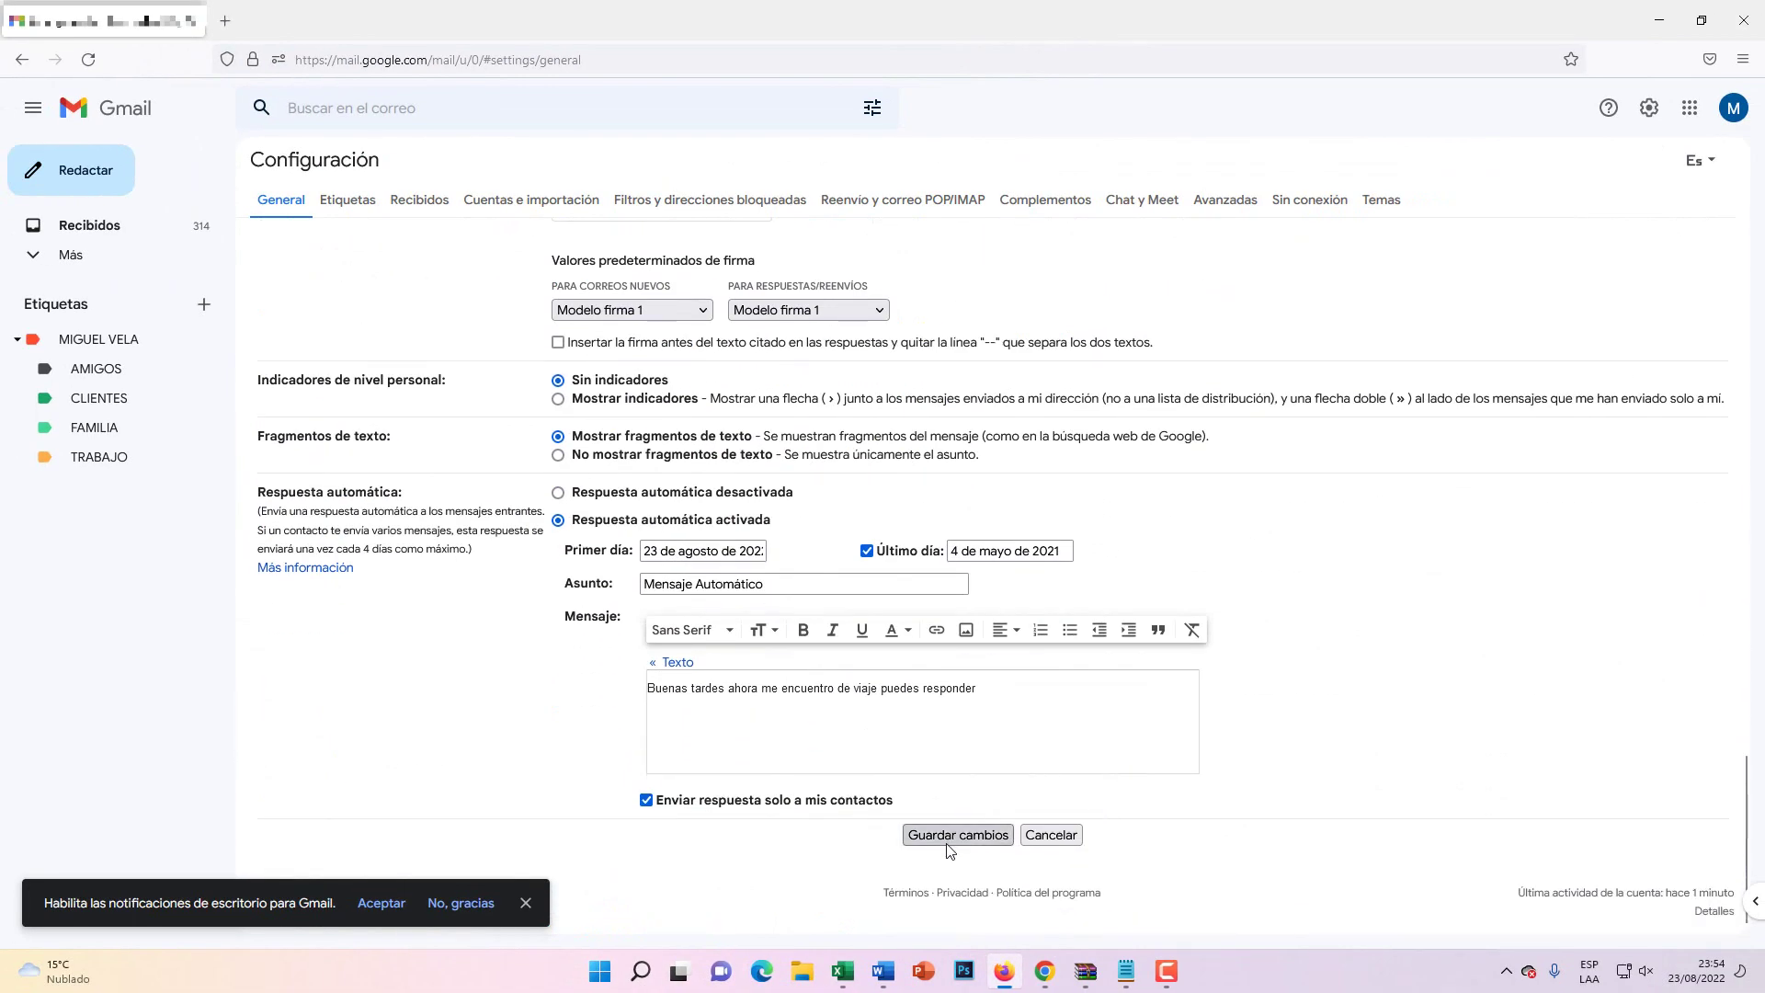
{"action": "left_click", "coordinate": [976, 840]}
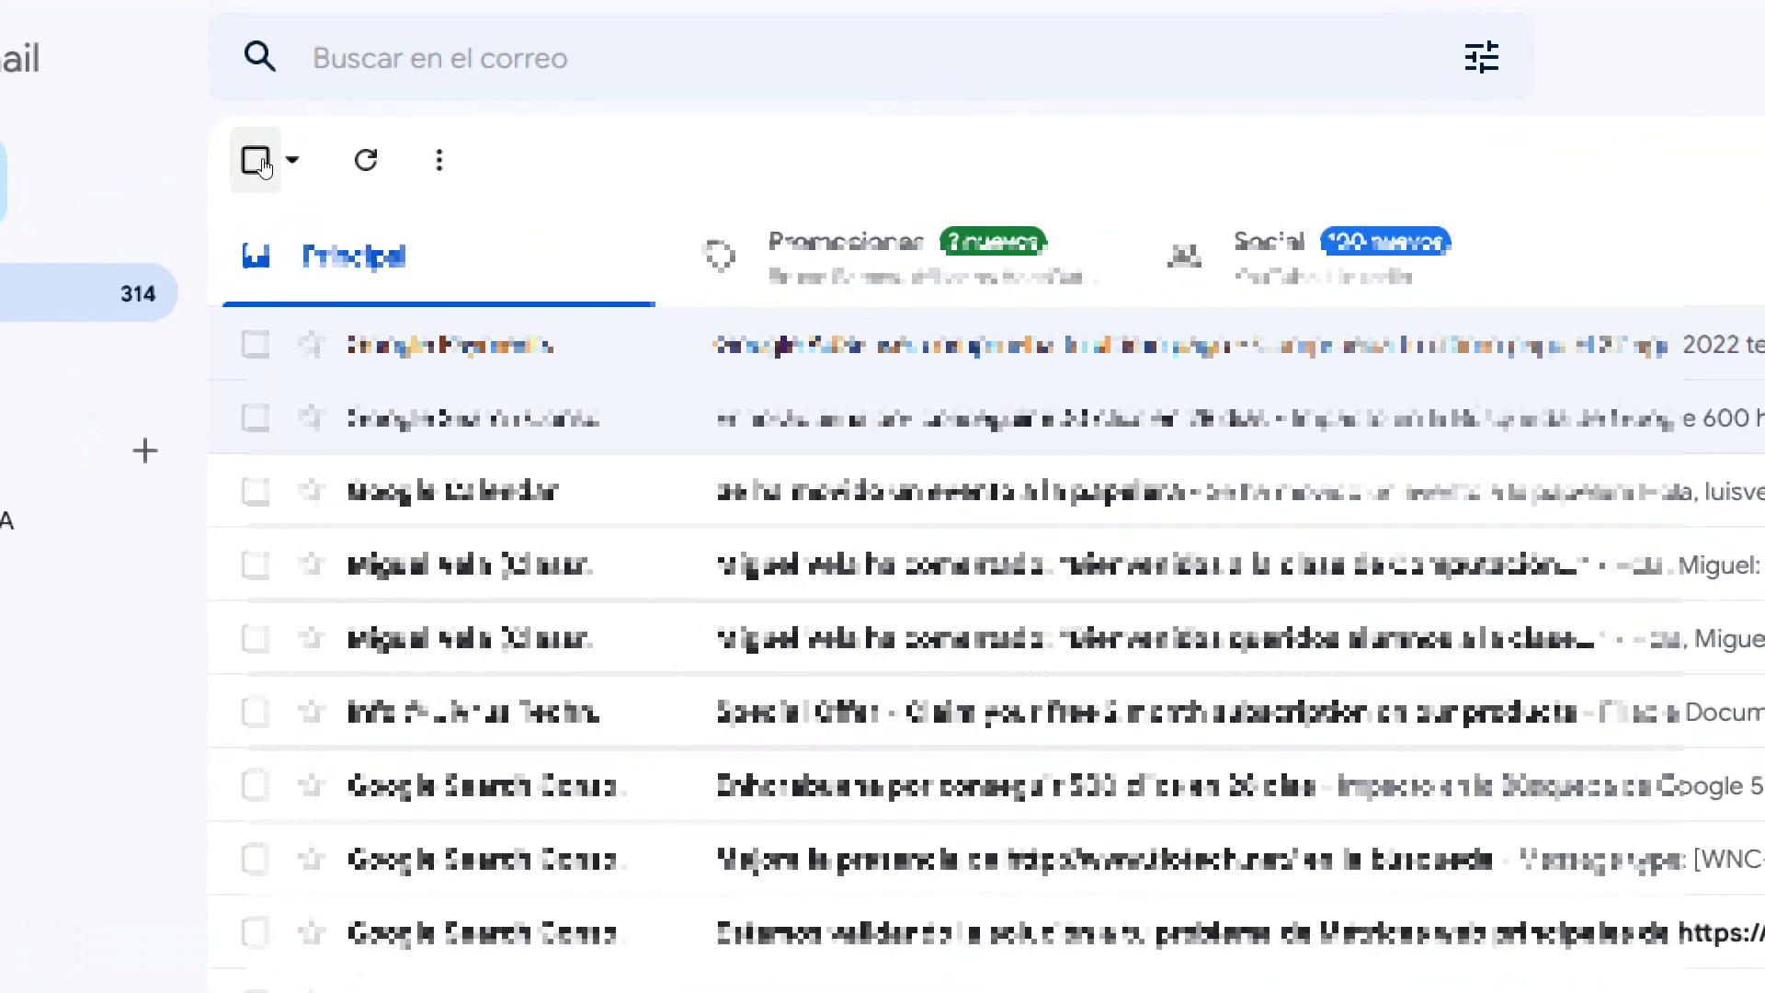
Select the 100 conversations on the page, then extend the selection to all 375 in Principal.
{"action": "left_click", "coordinate": [257, 161]}
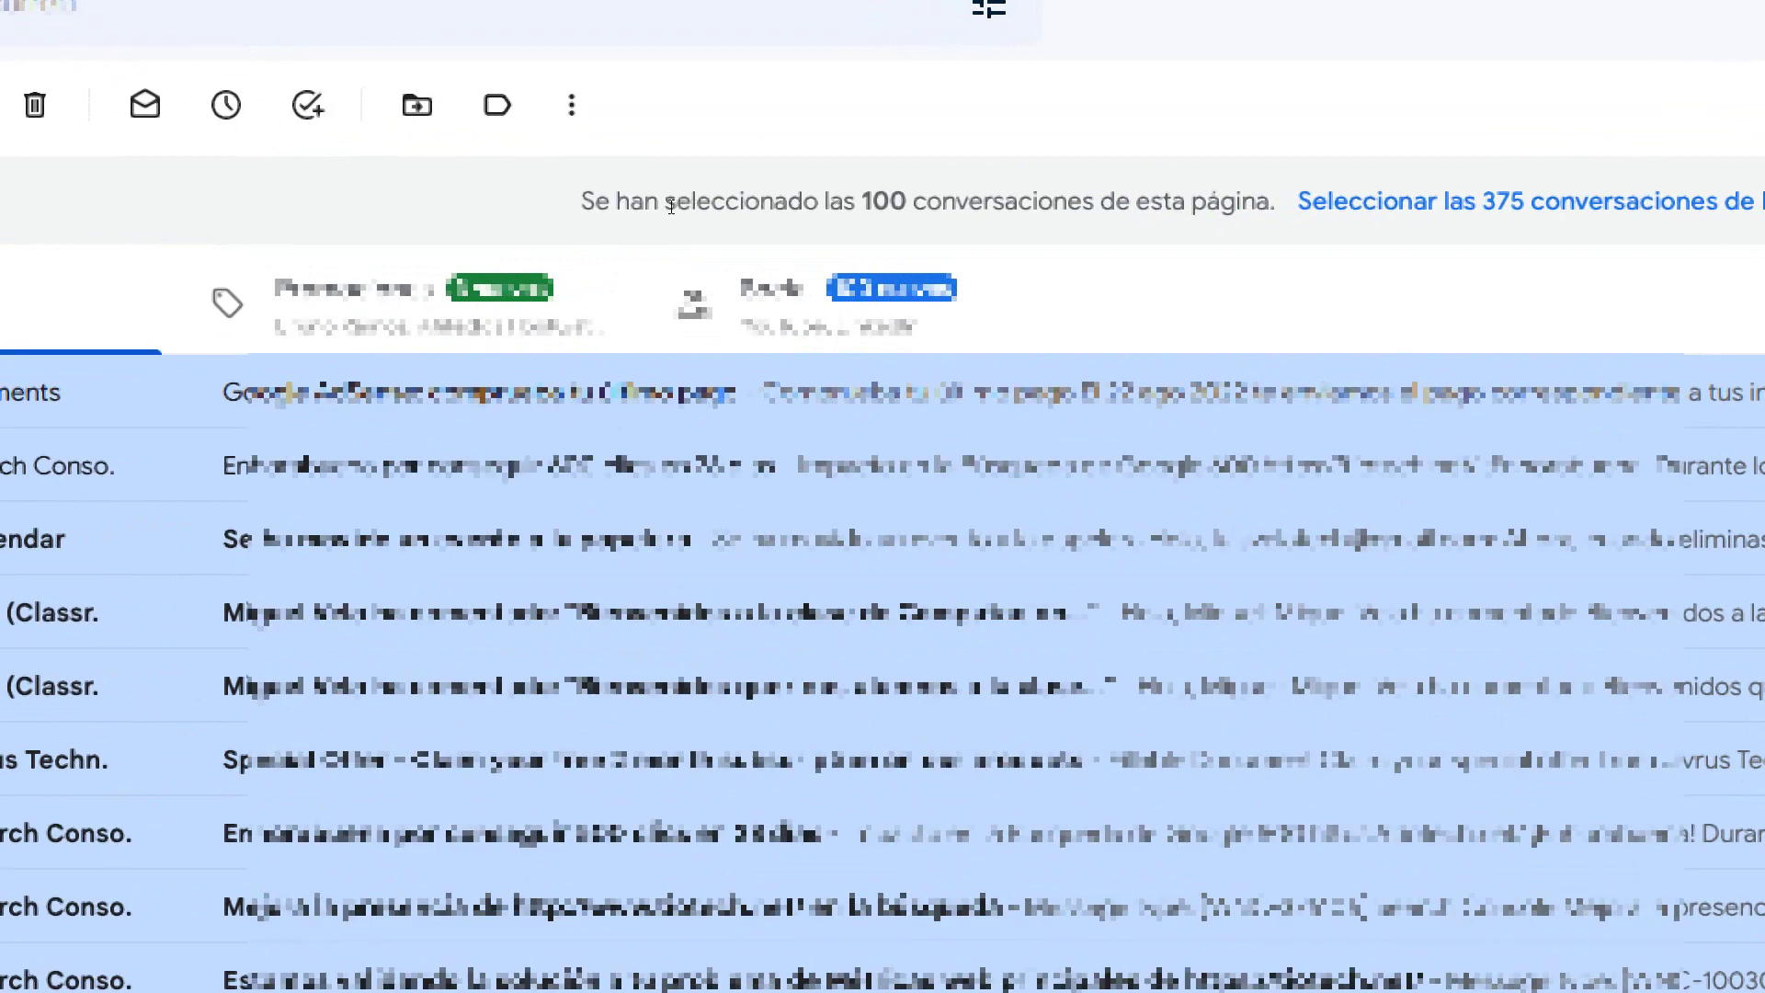
{"action": "left_click_drag", "start_coordinate": [669, 207], "coordinate": [1092, 207]}
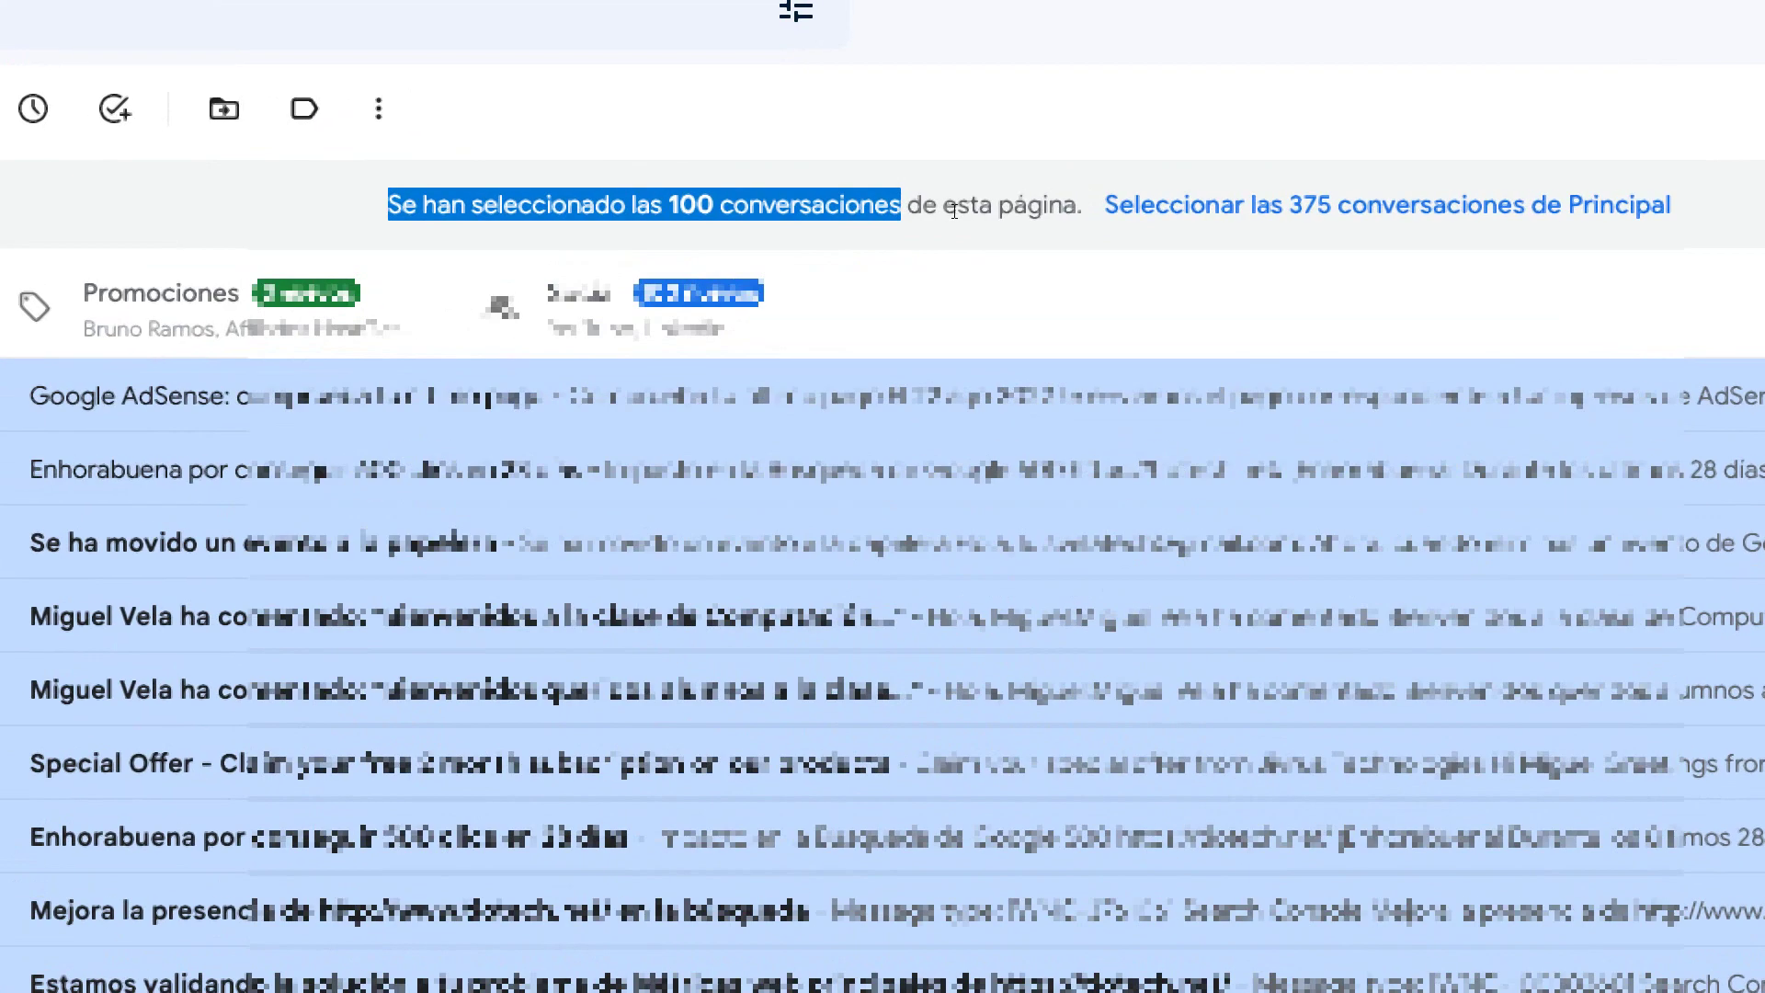
{"action": "left_click", "coordinate": [951, 210]}
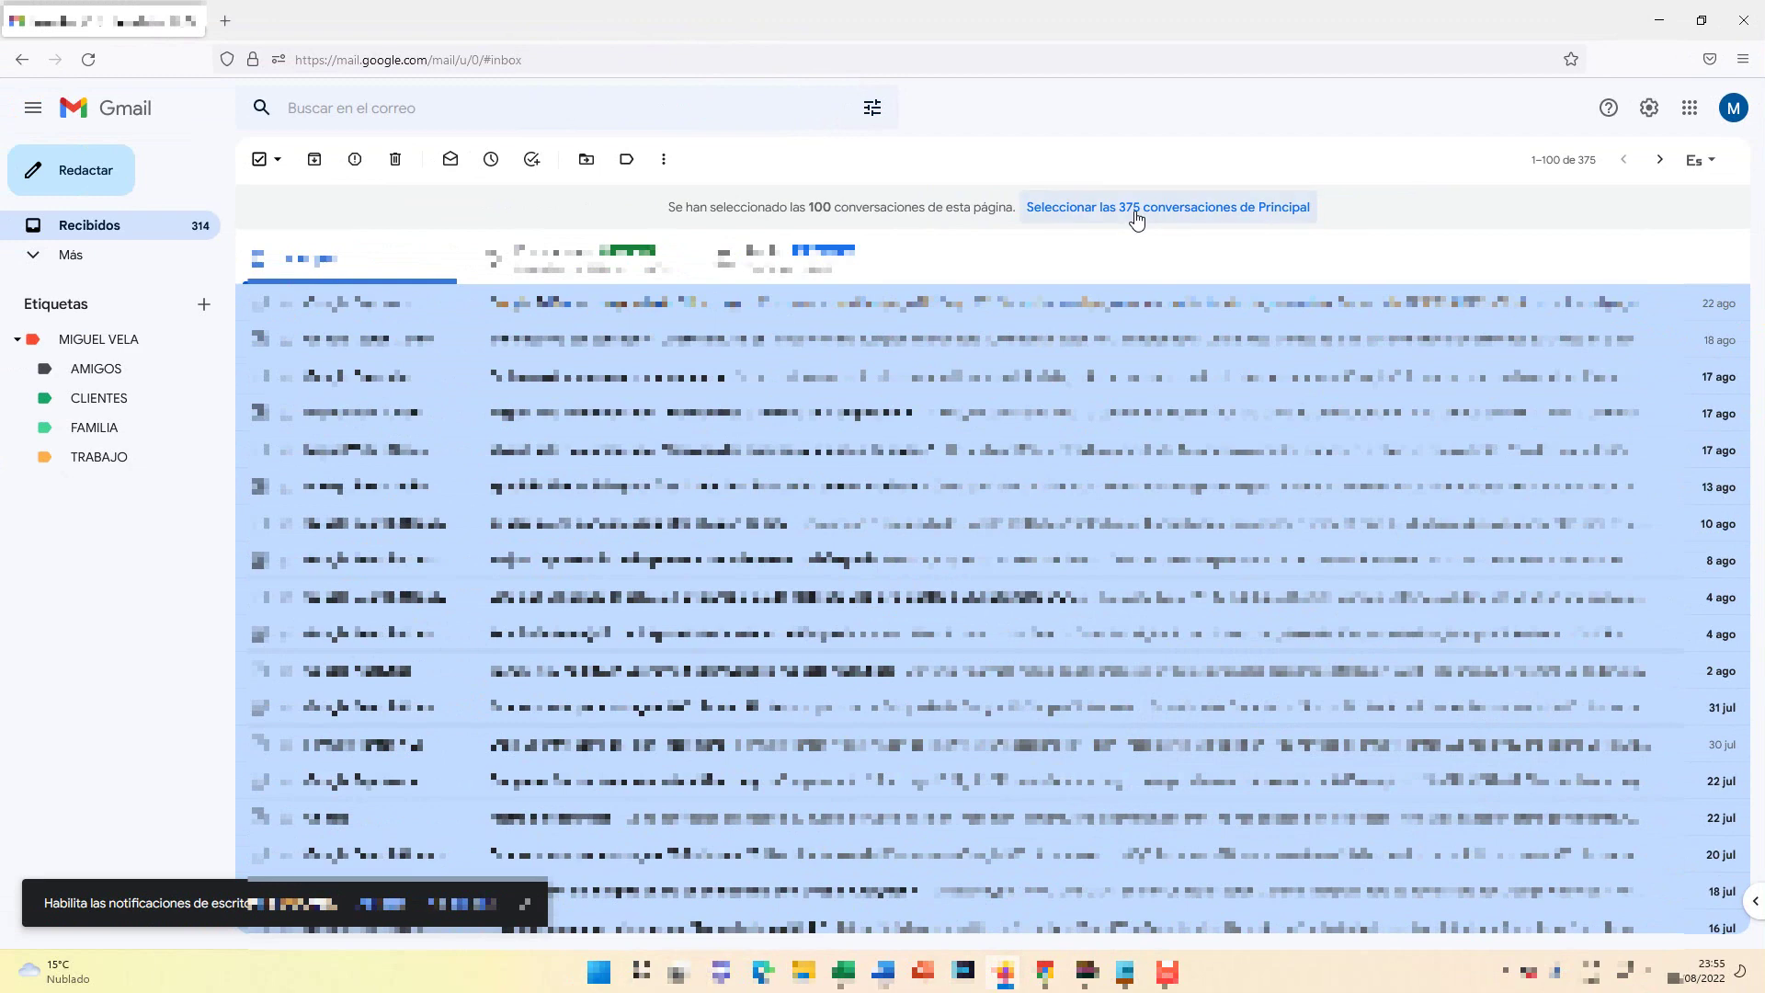
{"action": "left_click", "coordinate": [1138, 217]}
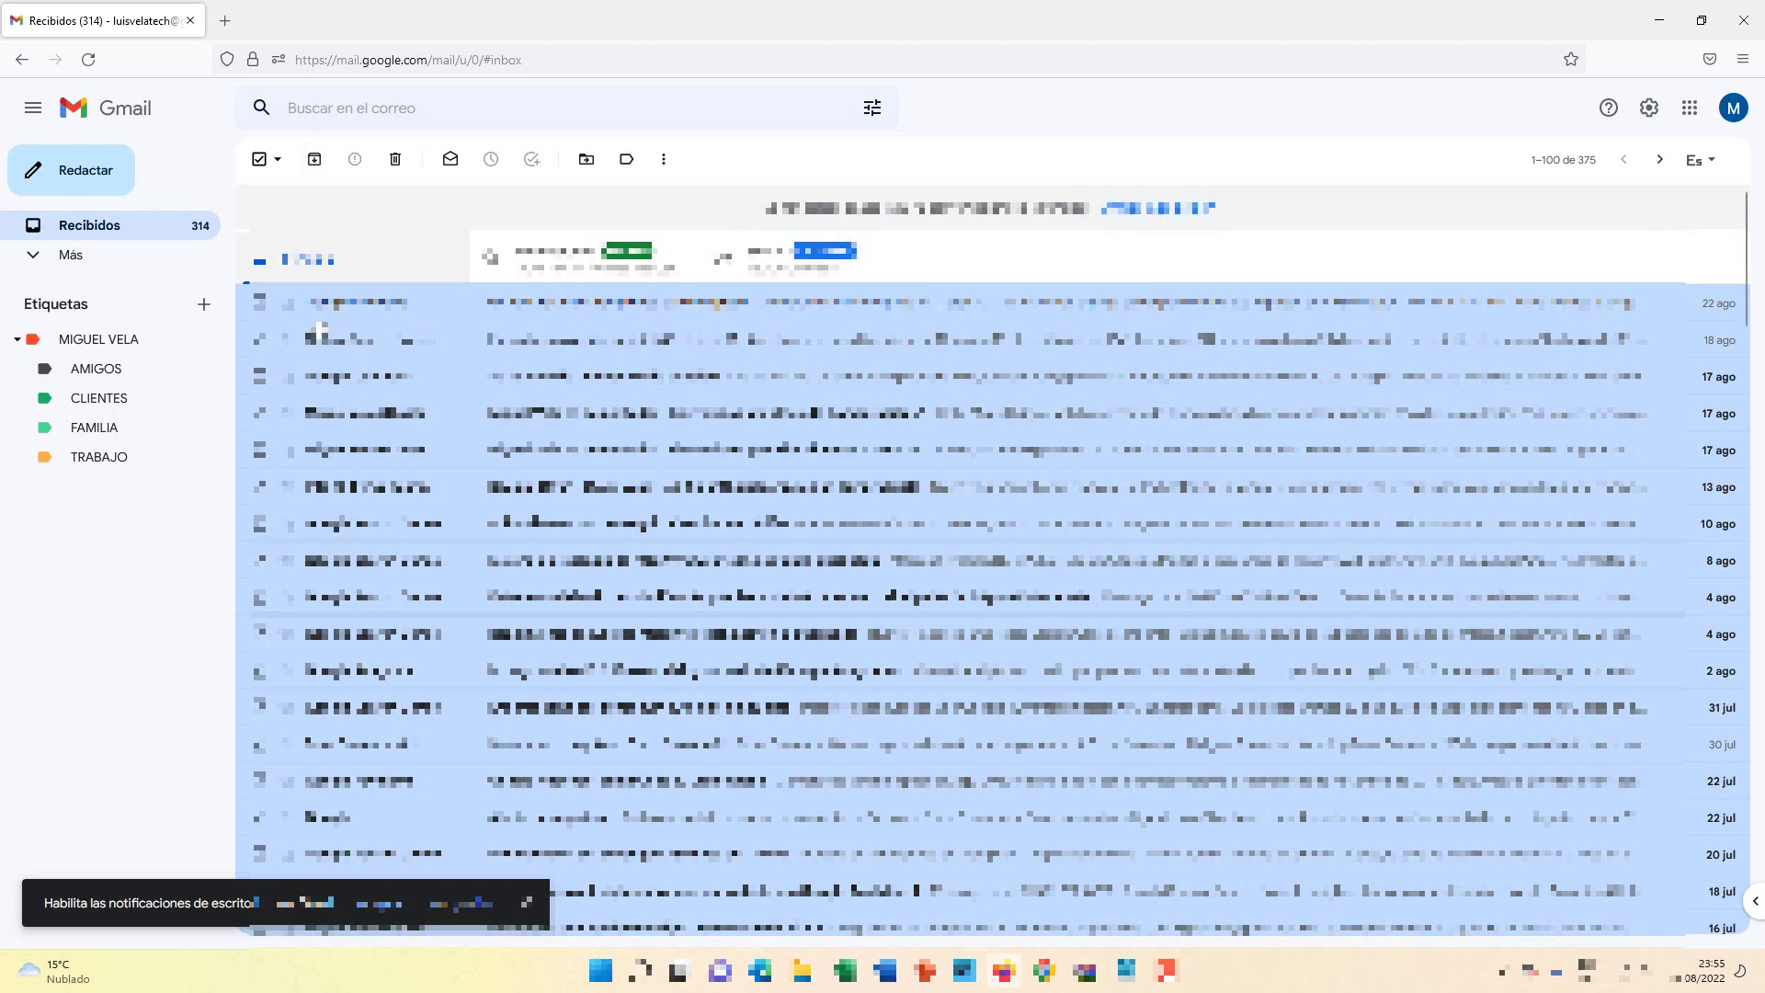
Uncheck a single 22 jul conversation, keeping the other inbox conversations selected.
{"action": "scroll", "coordinate": [276, 450], "scroll_direction": "down", "scroll_amount": 3}
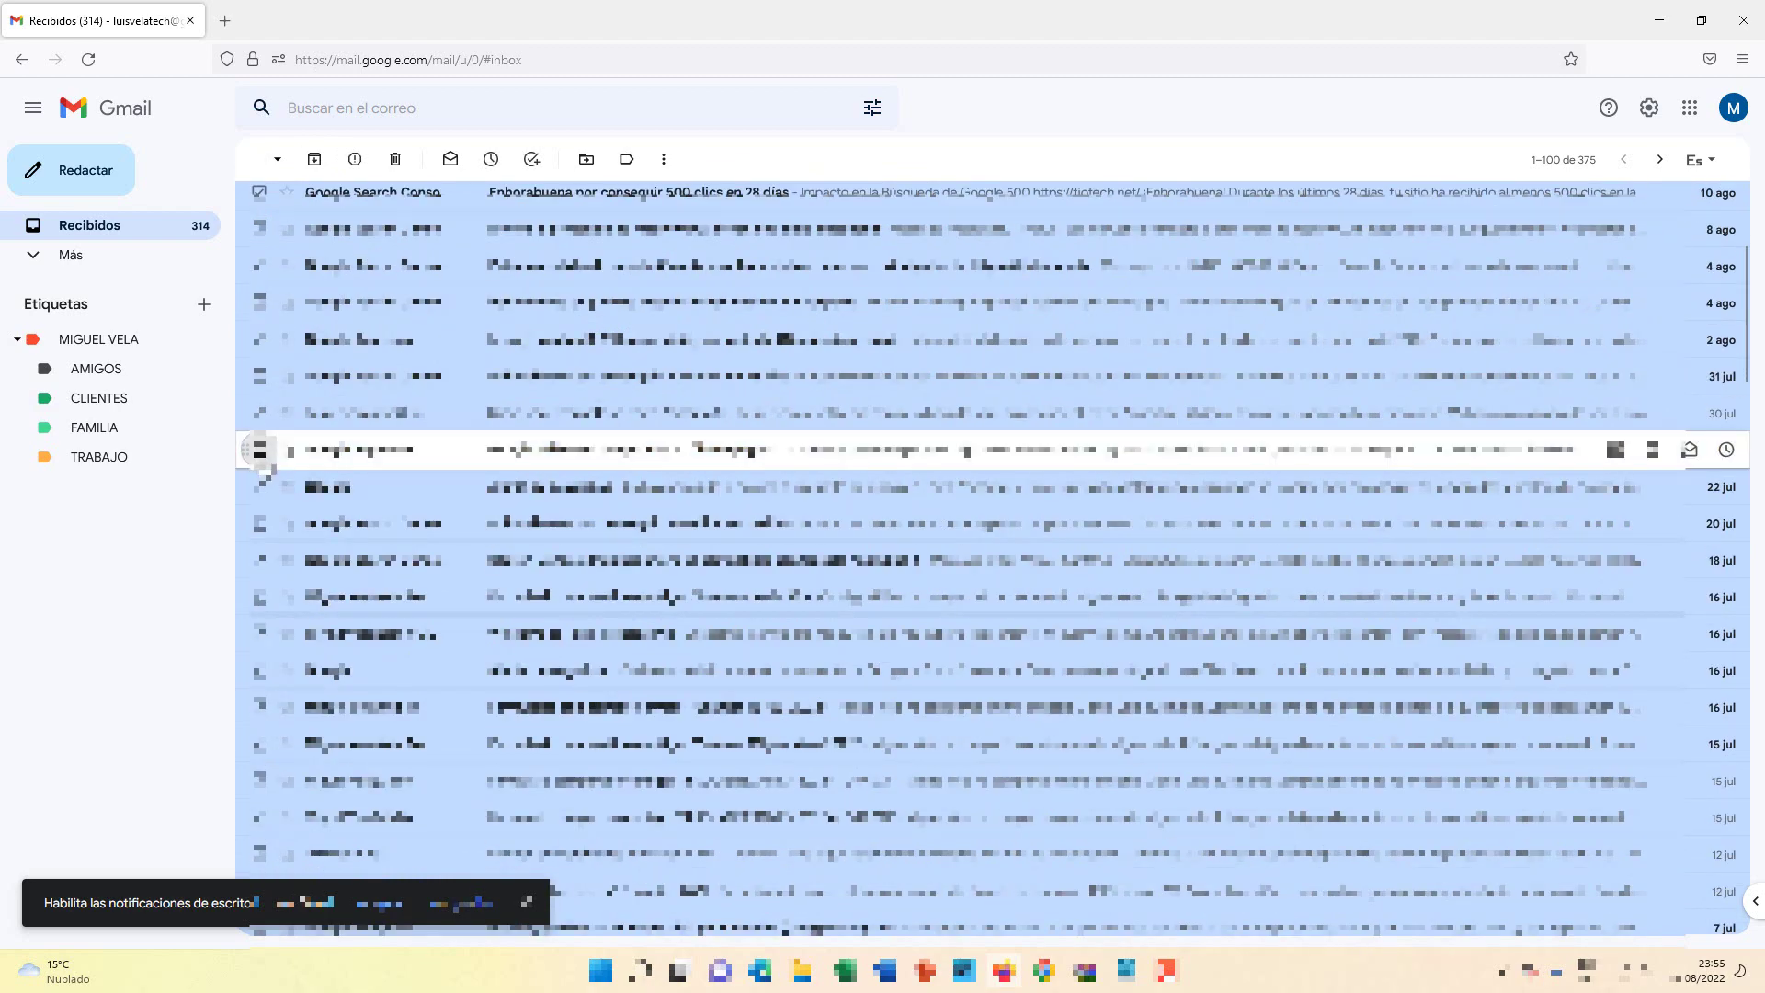
{"action": "scroll", "coordinate": [273, 478], "scroll_direction": "down", "scroll_amount": 6}
{"action": "scroll", "coordinate": [272, 521], "scroll_direction": "up", "scroll_amount": 7}
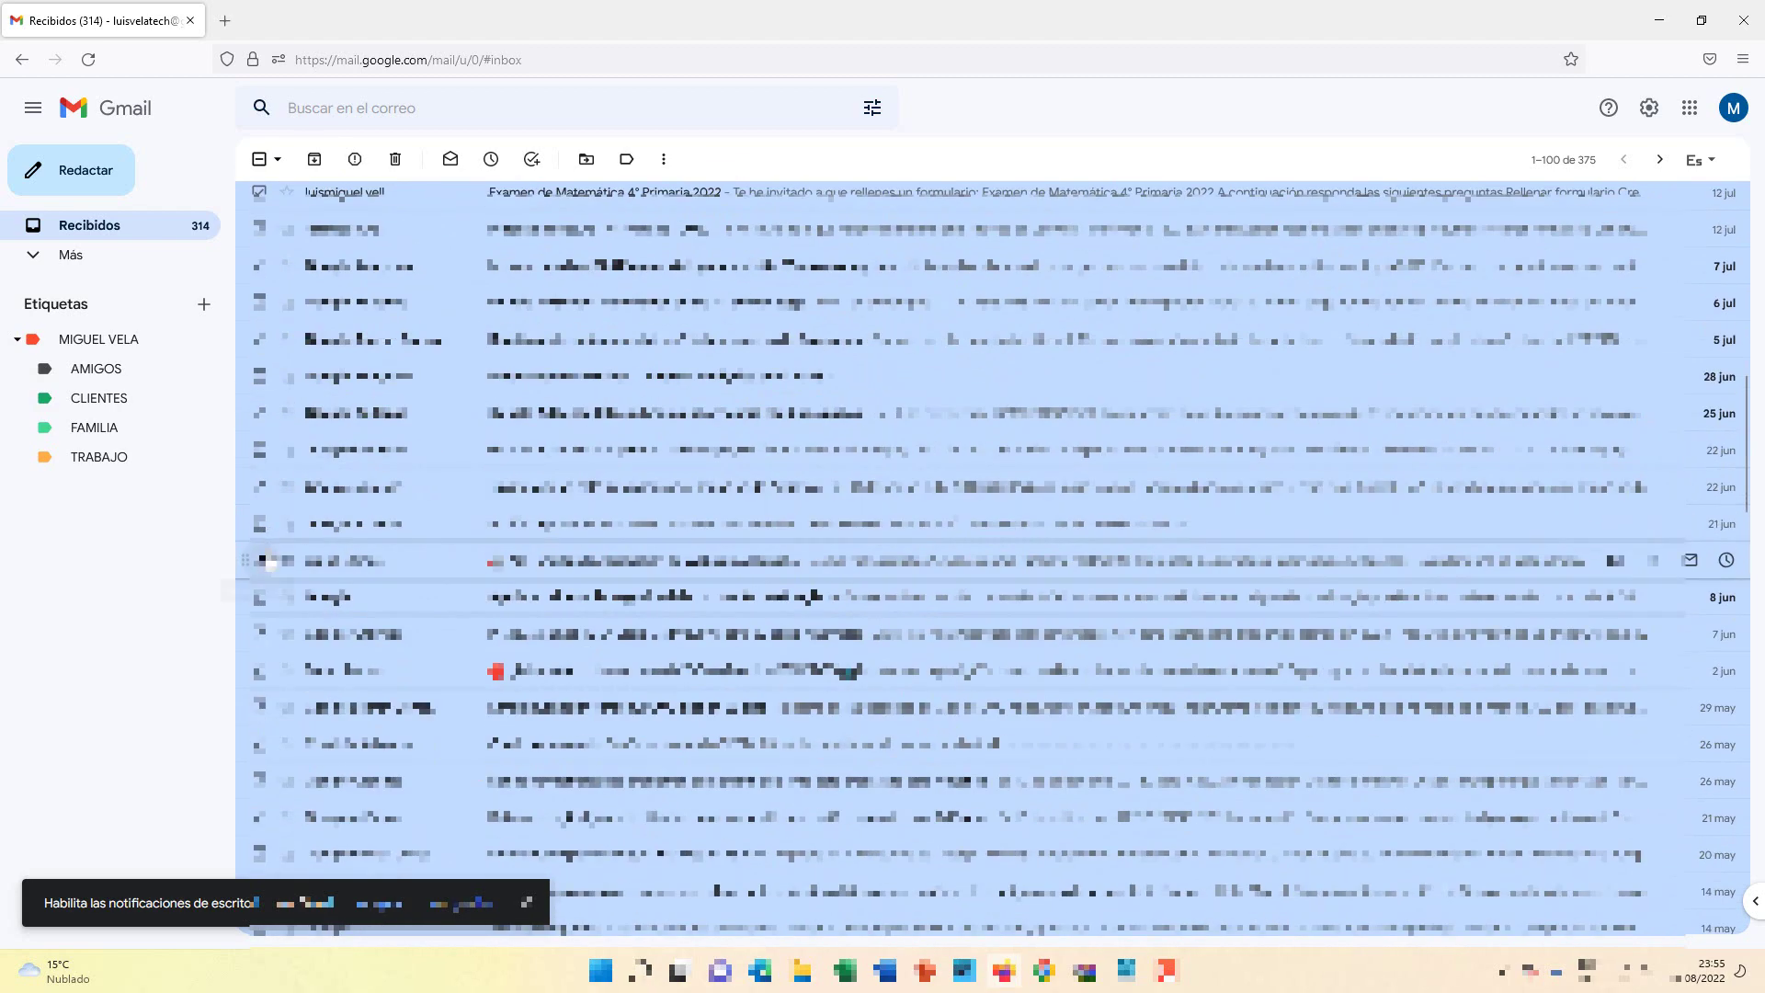
{"action": "left_click", "coordinate": [260, 575]}
{"action": "scroll", "coordinate": [337, 604], "scroll_direction": "up", "scroll_amount": 2}
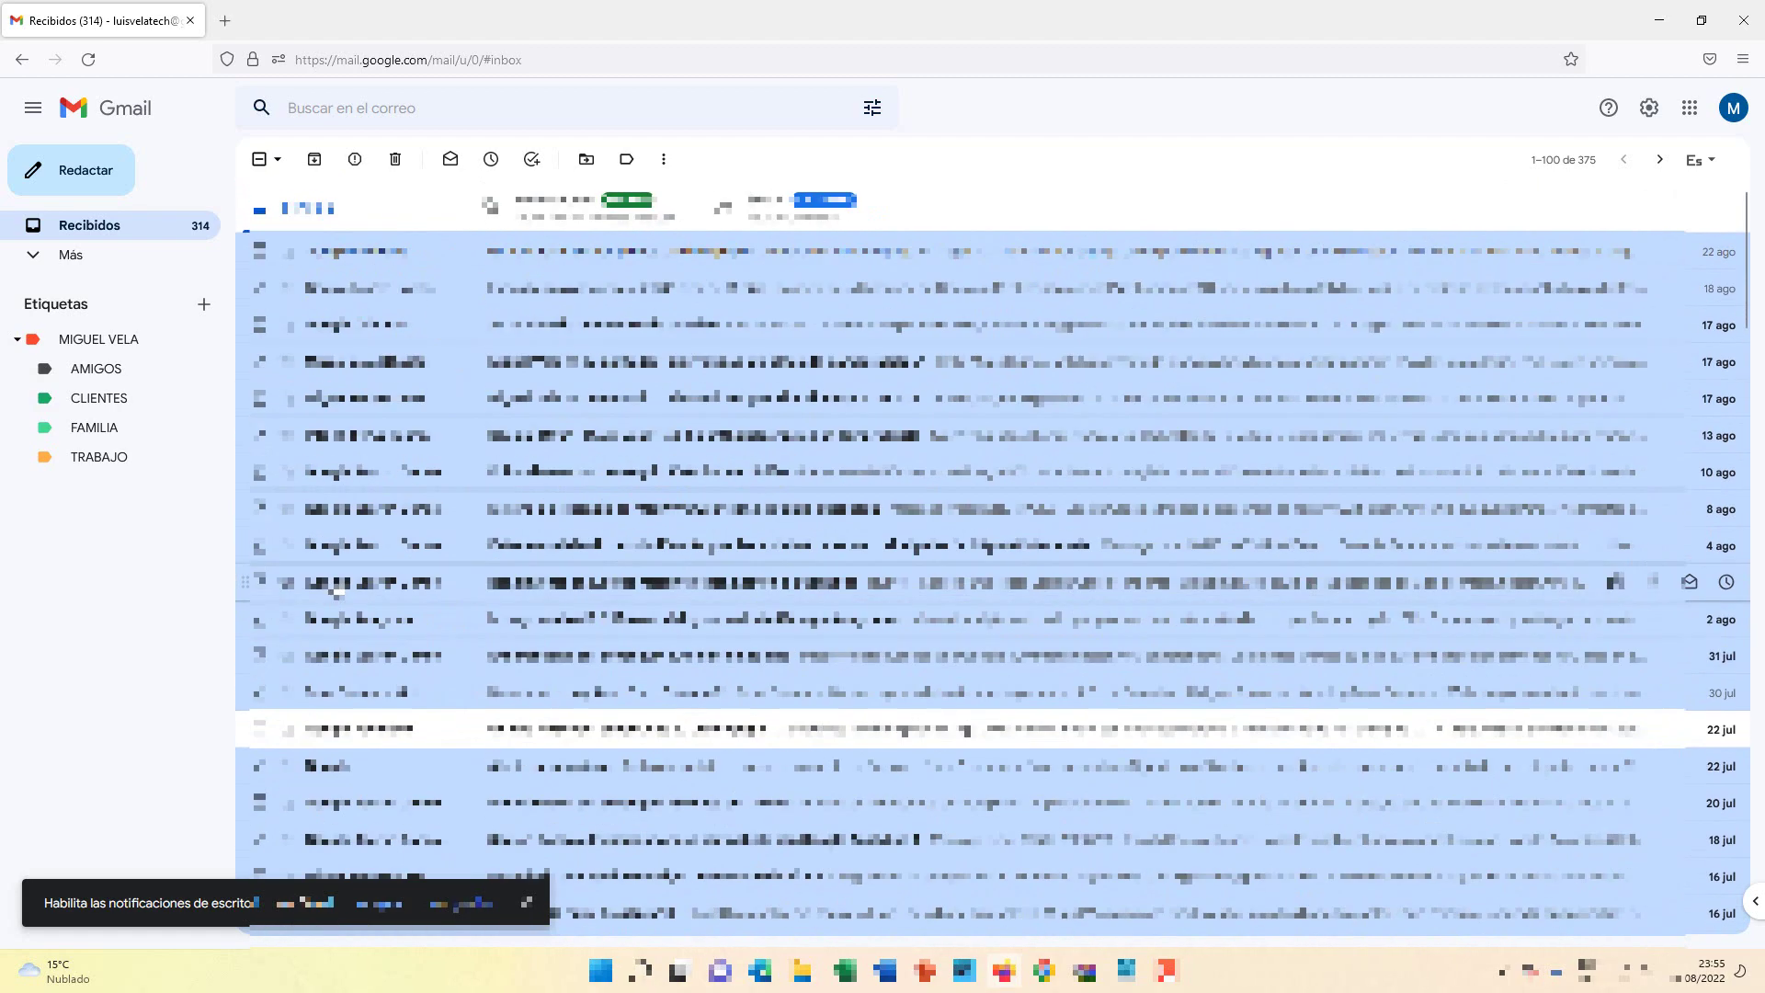